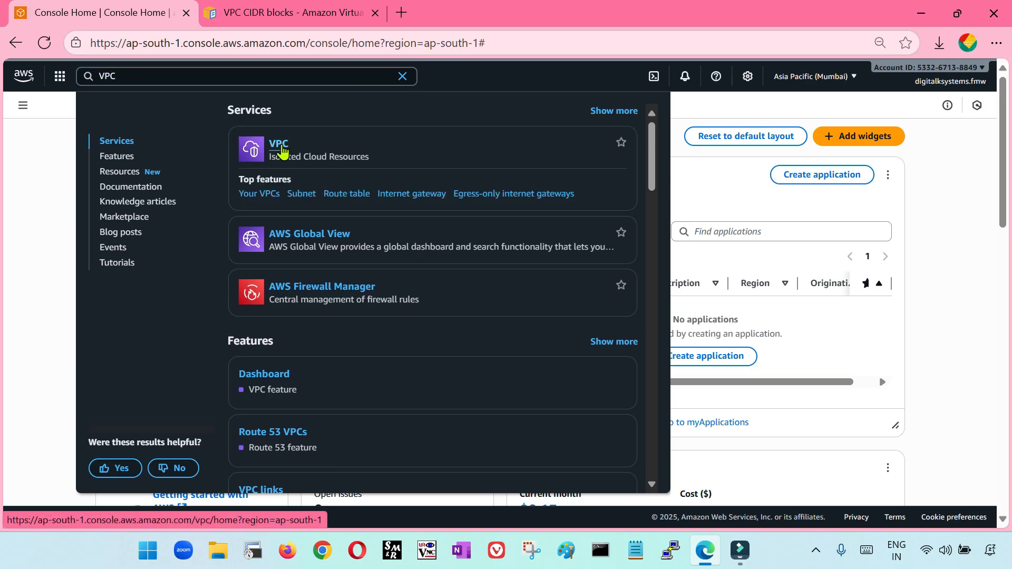
Step: Open the VPC service and display the list of VPCs
{"action": "left_click", "coordinate": [279, 146]}
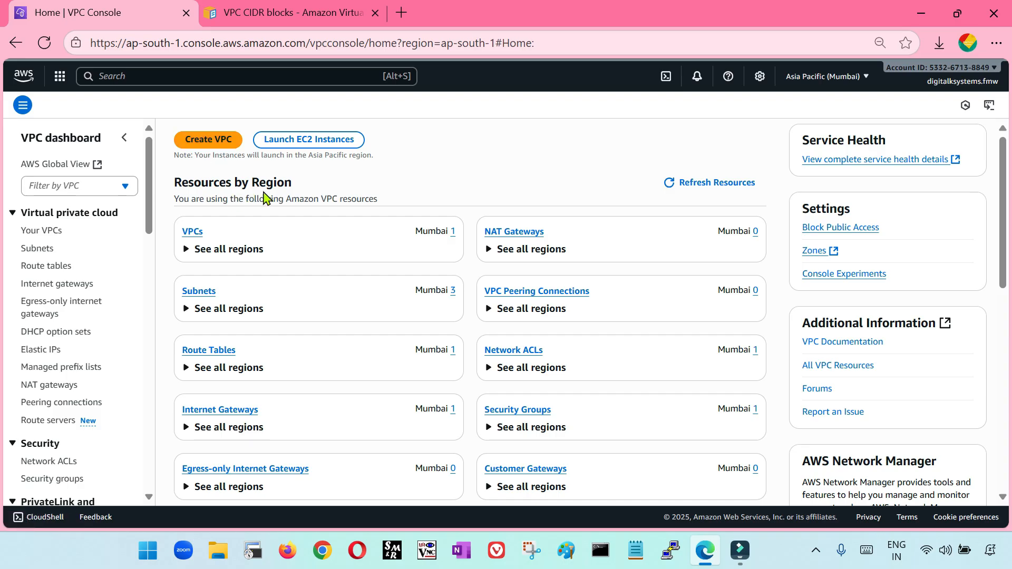
{"action": "left_click", "coordinate": [36, 233]}
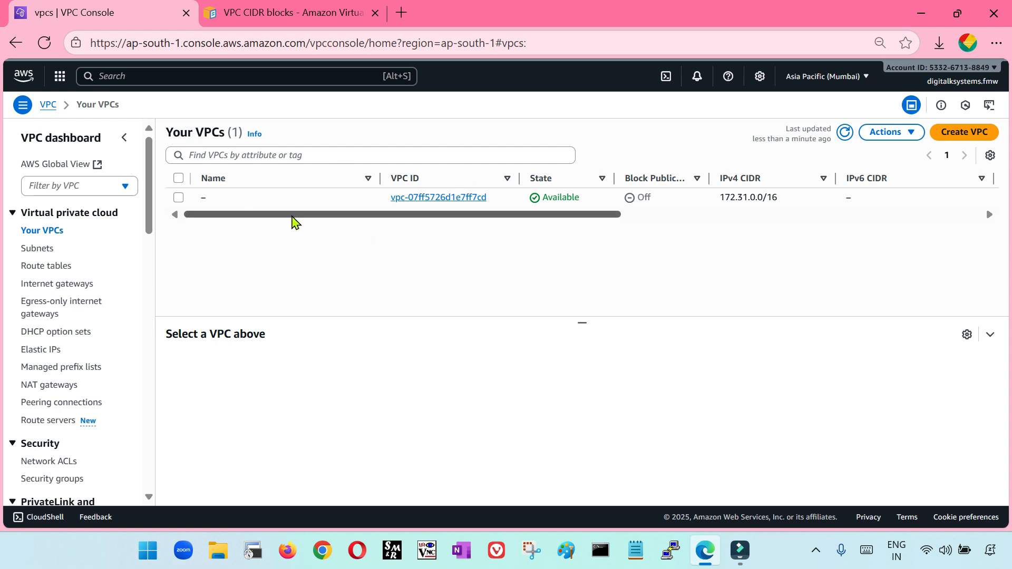
Step: Switch the console region to Asia Pacific (Sydney), ap-southeast-2
{"action": "left_click", "coordinate": [832, 78]}
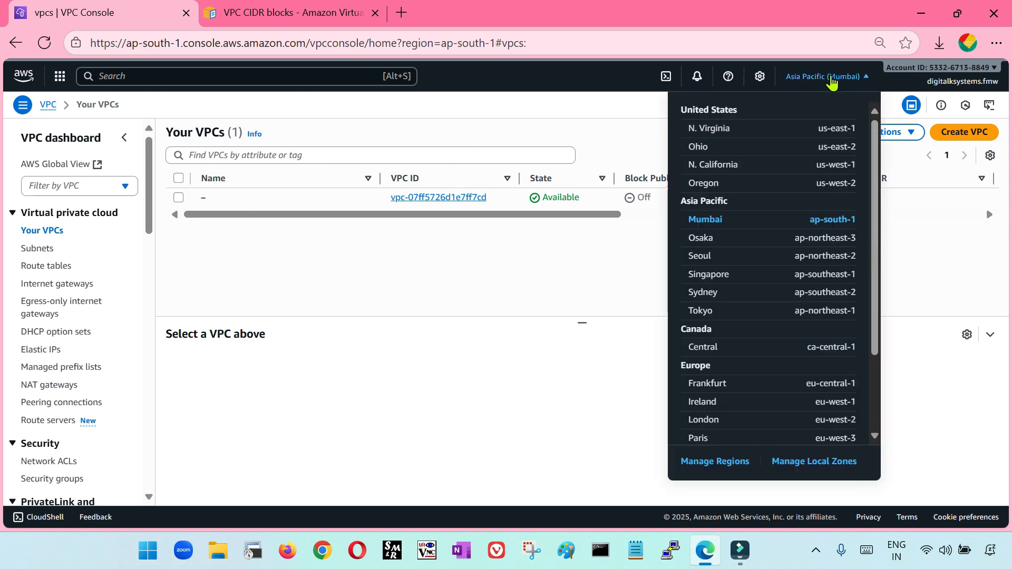
{"action": "scroll", "coordinate": [791, 377], "scroll_direction": "down", "scroll_amount": 3}
{"action": "scroll", "coordinate": [742, 379], "scroll_direction": "up", "scroll_amount": 3}
{"action": "scroll", "coordinate": [742, 378], "scroll_direction": "down", "scroll_amount": 3}
{"action": "scroll", "coordinate": [743, 379], "scroll_direction": "up", "scroll_amount": 3}
{"action": "scroll", "coordinate": [695, 369], "scroll_direction": "down", "scroll_amount": 3}
{"action": "scroll", "coordinate": [693, 343], "scroll_direction": "up", "scroll_amount": 3}
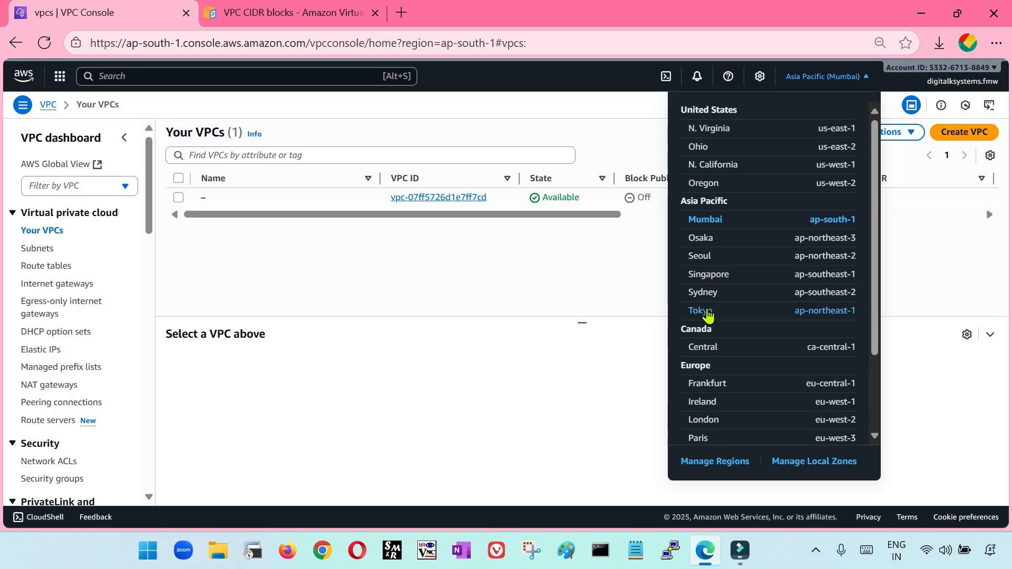
{"action": "left_click", "coordinate": [706, 293]}
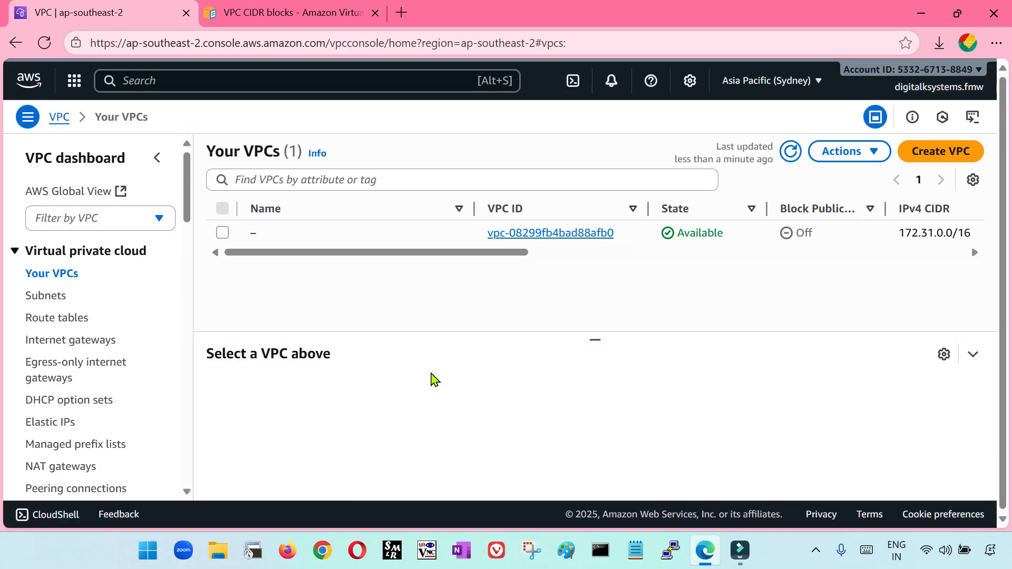
Step: Show the details of the Sydney region's VPC and open the list of subnets
{"action": "left_click", "coordinate": [222, 233]}
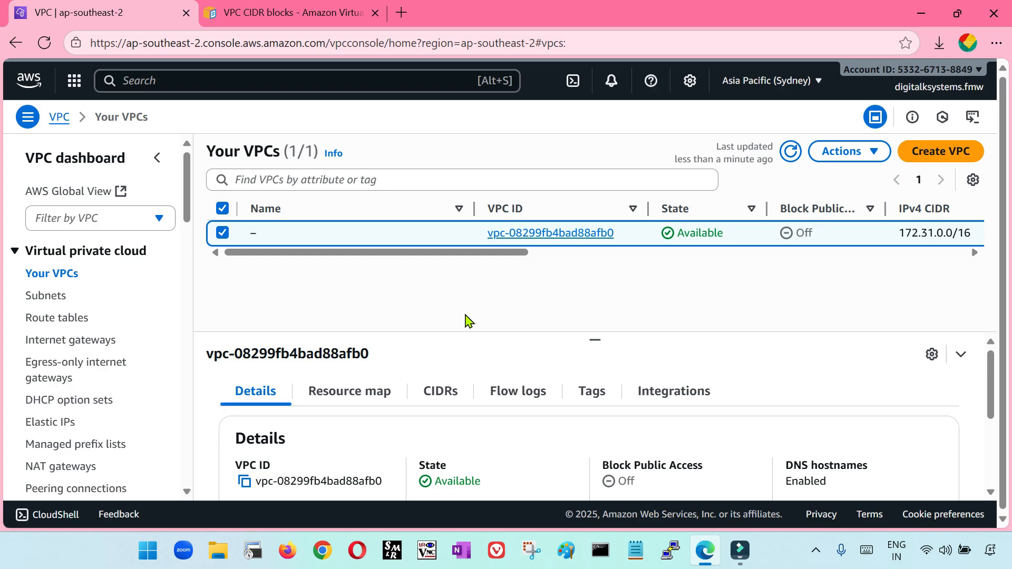
{"action": "left_click", "coordinate": [46, 298]}
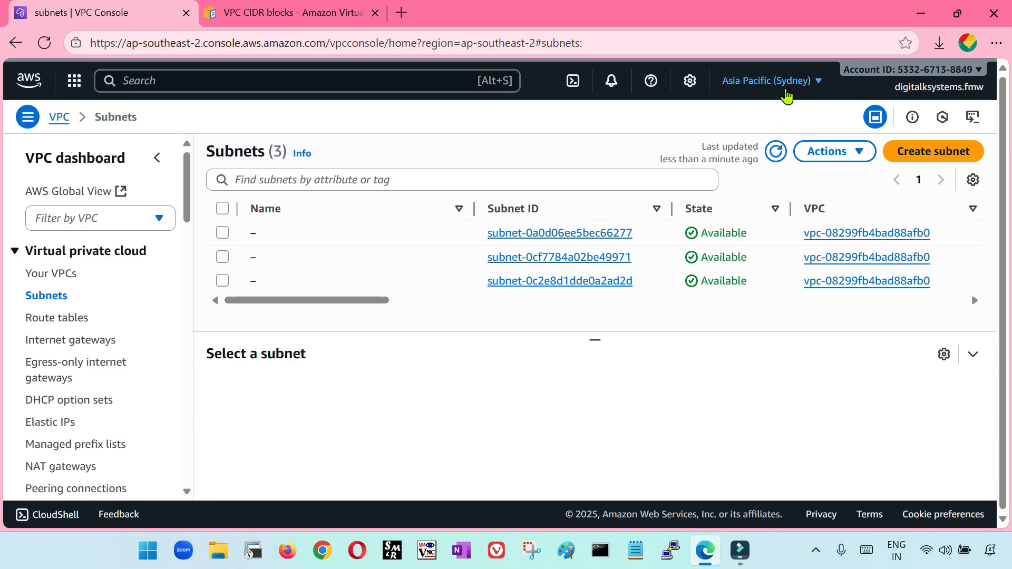
{"action": "left_click", "coordinate": [783, 84]}
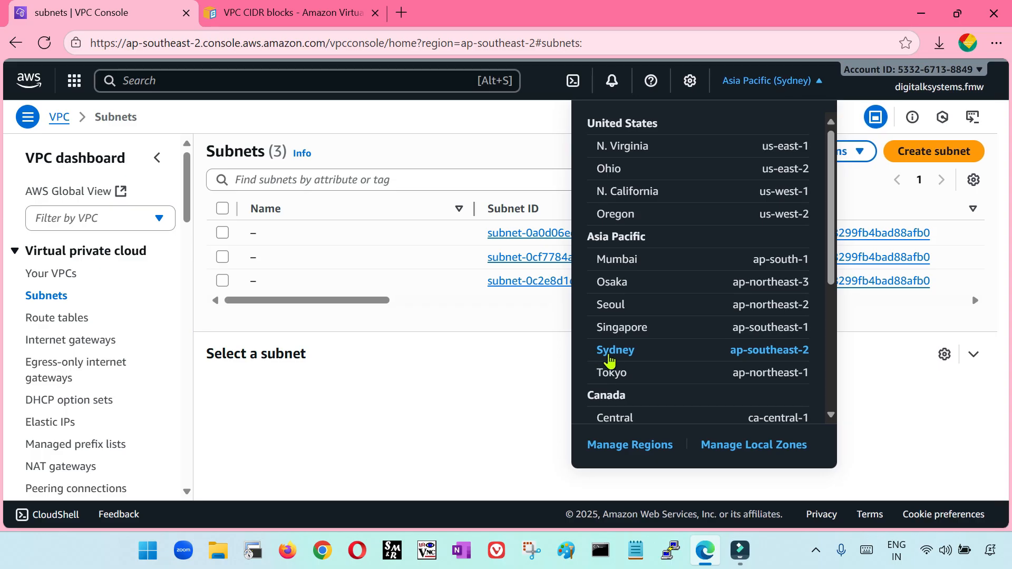
{"action": "left_click", "coordinate": [607, 352]}
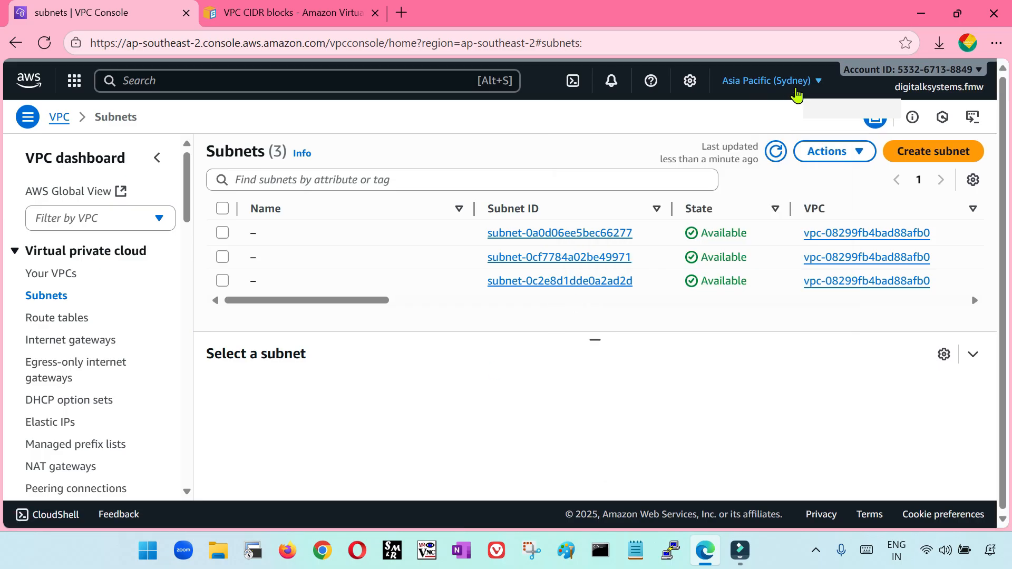
{"action": "left_click", "coordinate": [801, 92]}
{"action": "left_click", "coordinate": [801, 93]}
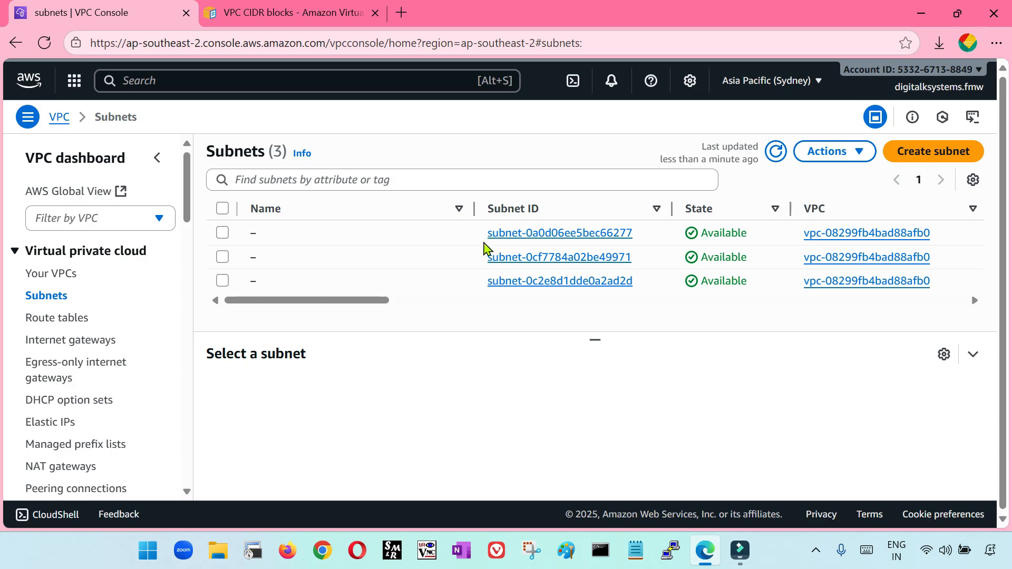
Step: Select all three subnets in the list and clear the selection again
{"action": "left_click", "coordinate": [225, 236]}
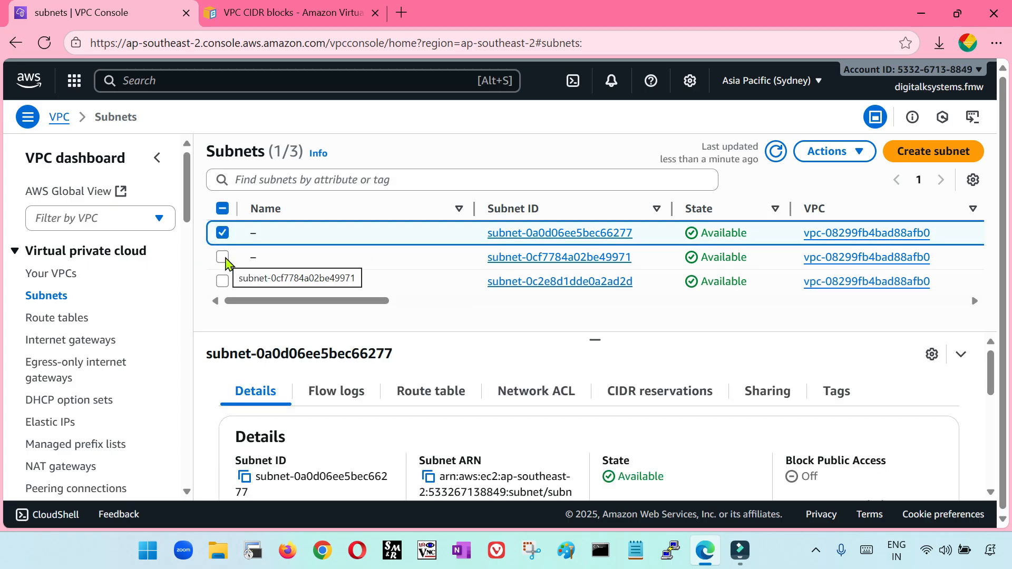
{"action": "left_click", "coordinate": [226, 258]}
{"action": "left_click", "coordinate": [224, 281]}
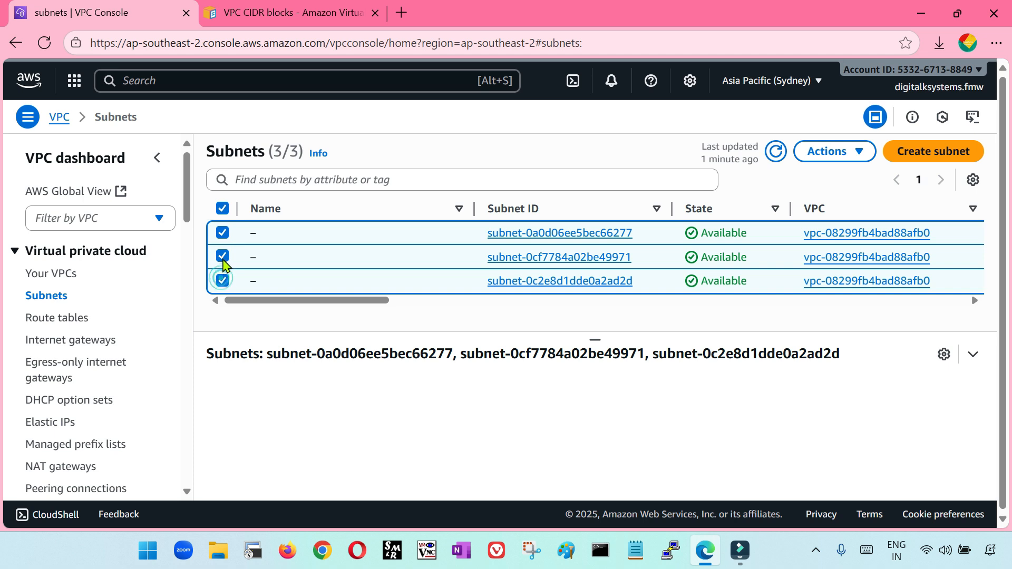
{"action": "left_click", "coordinate": [223, 258]}
{"action": "left_click", "coordinate": [223, 282]}
{"action": "left_click", "coordinate": [222, 233]}
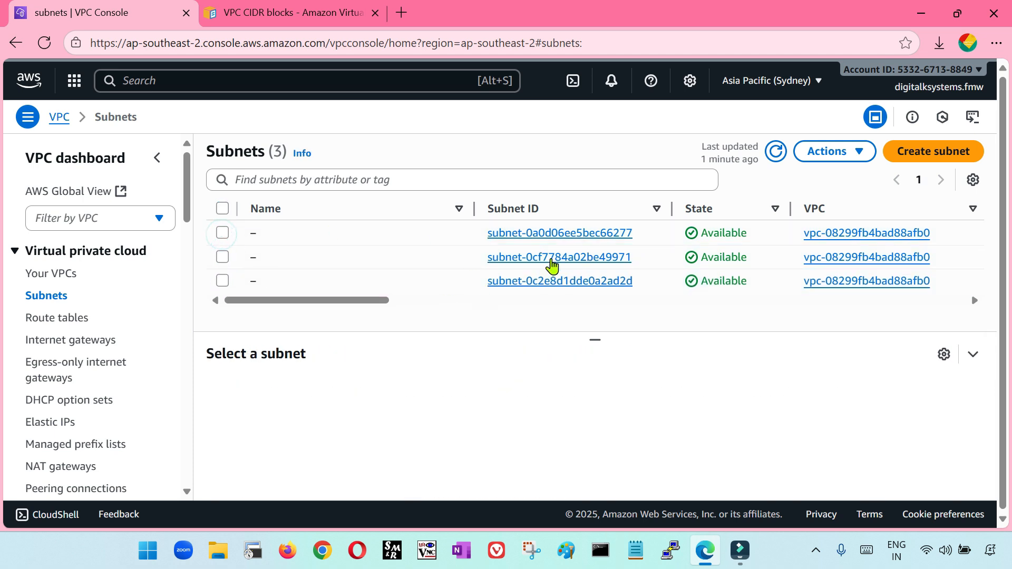
Step: Revisit the list of VPCs and return to the list of subnets
{"action": "left_click_drag", "start_coordinate": [357, 304], "coordinate": [312, 305]}
{"action": "left_click", "coordinate": [61, 274]}
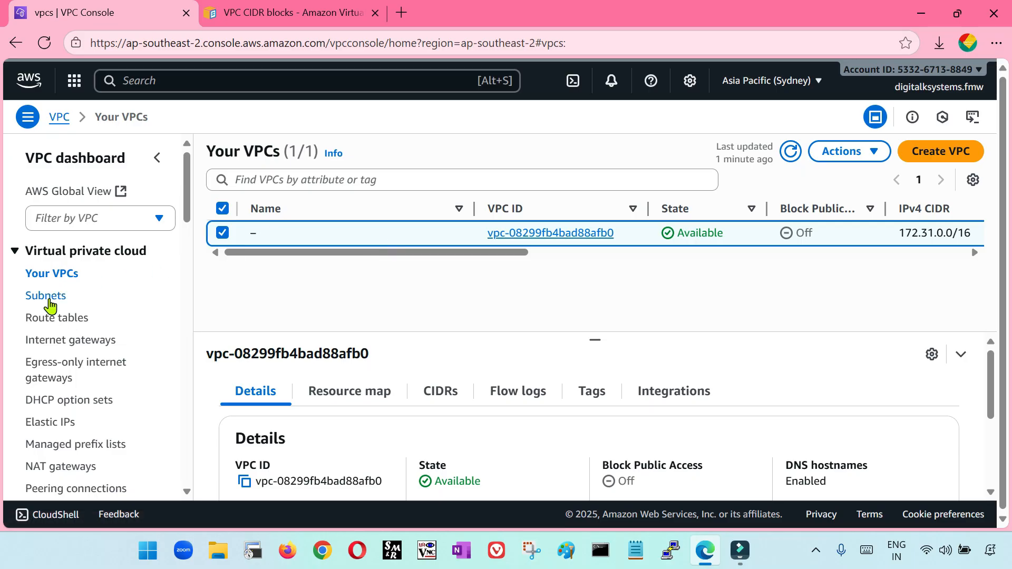
{"action": "left_click", "coordinate": [46, 298]}
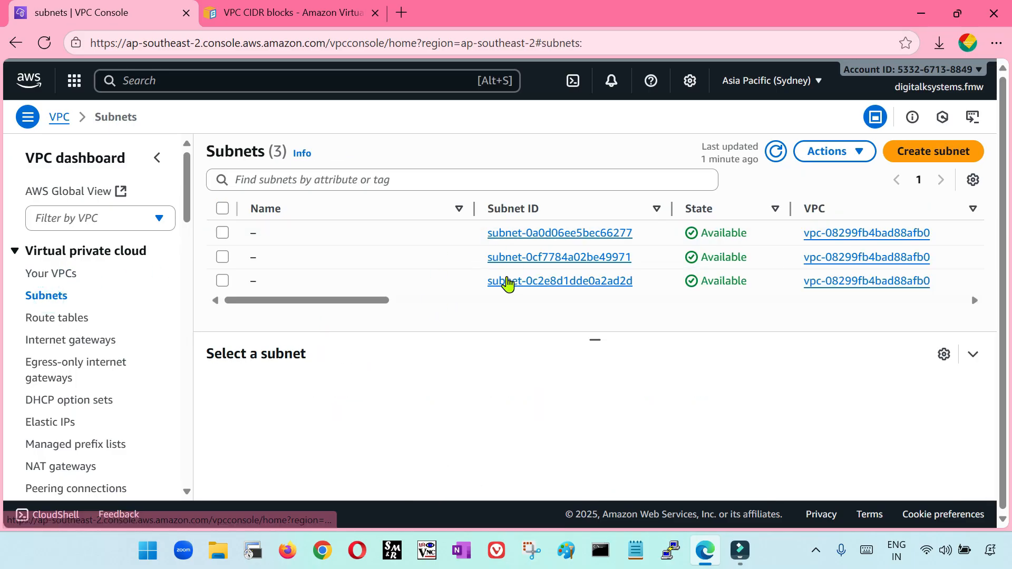
Step: Open the route tables, select the main route table and examine its subnet associations, including subnets without explicit associations
{"action": "left_click", "coordinate": [58, 318]}
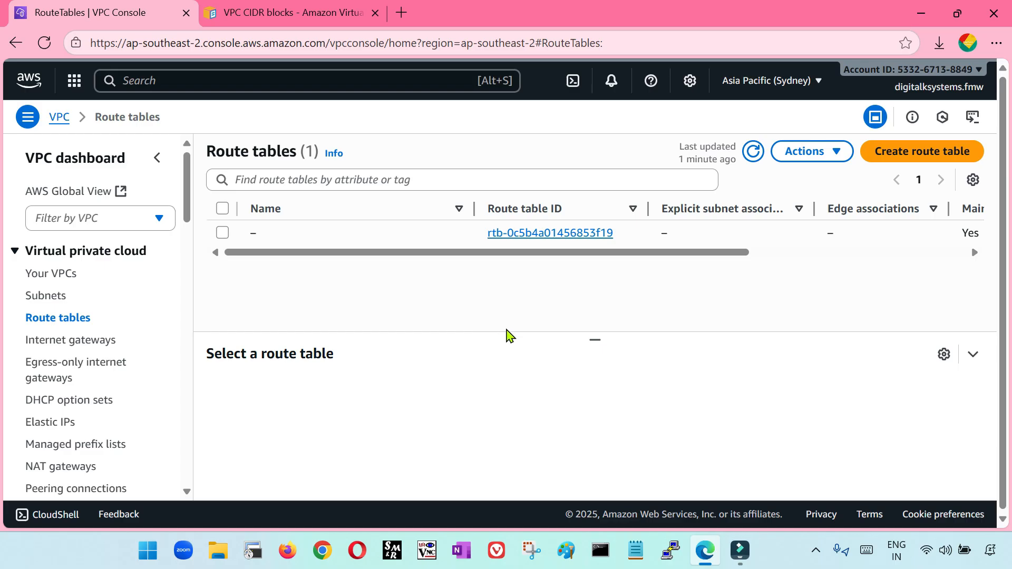
{"action": "left_click", "coordinate": [222, 234]}
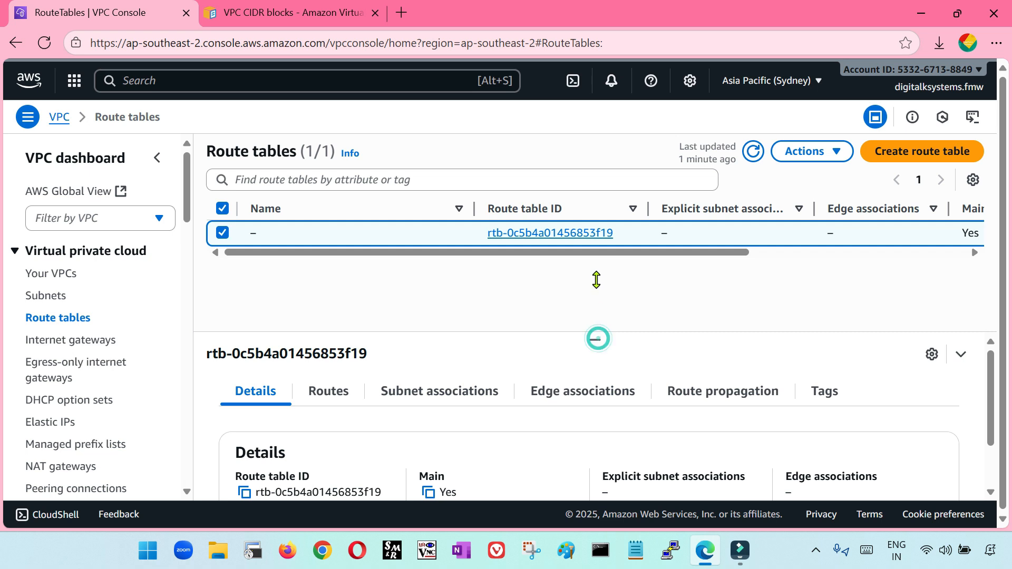
{"action": "scroll", "coordinate": [347, 407], "scroll_direction": "down", "scroll_amount": 2}
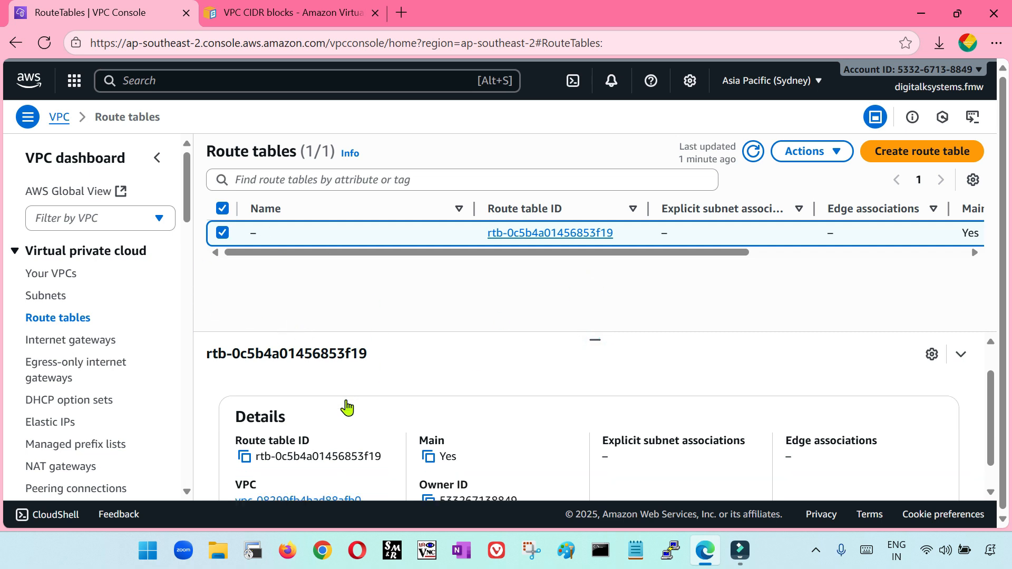
{"action": "scroll", "coordinate": [346, 409], "scroll_direction": "up", "scroll_amount": 2}
{"action": "left_click", "coordinate": [428, 391]}
{"action": "scroll", "coordinate": [534, 438], "scroll_direction": "down", "scroll_amount": 5}
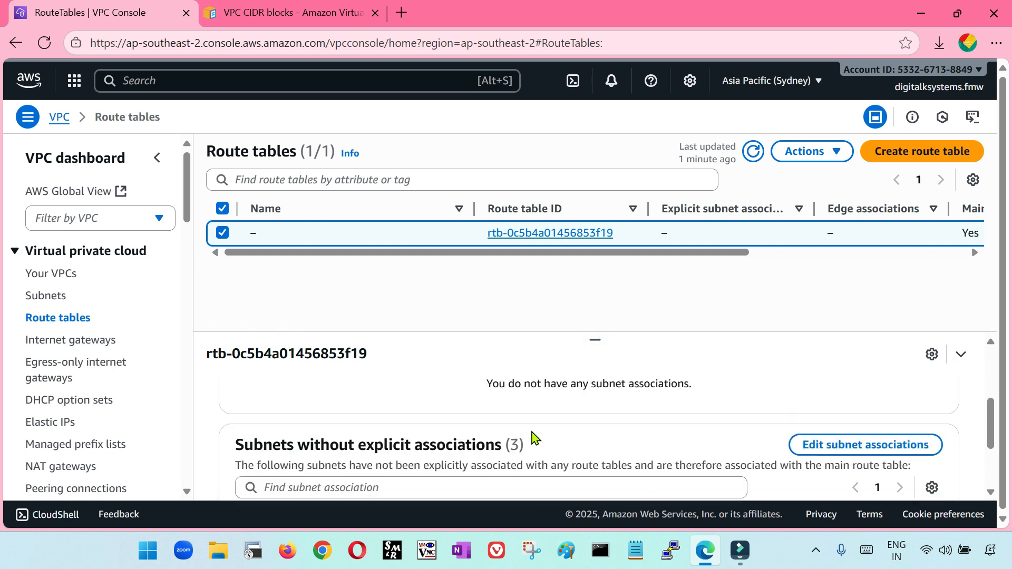
{"action": "scroll", "coordinate": [520, 451], "scroll_direction": "up", "scroll_amount": 3}
{"action": "scroll", "coordinate": [520, 452], "scroll_direction": "down", "scroll_amount": 3}
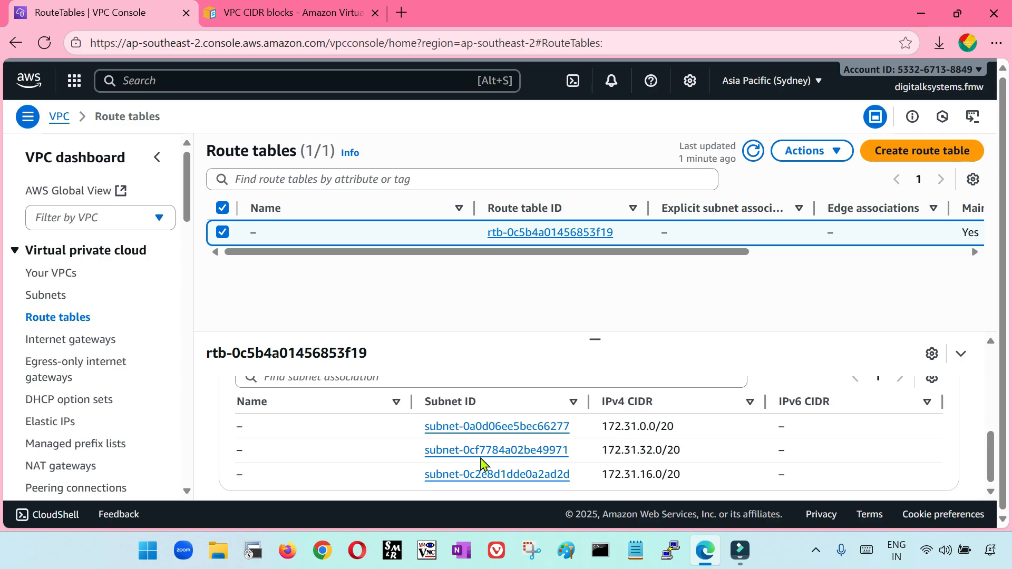
Step: Examine the destinations and targets of the routes in the main route table
{"action": "scroll", "coordinate": [481, 463], "scroll_direction": "up", "scroll_amount": 3}
{"action": "left_click", "coordinate": [326, 395]}
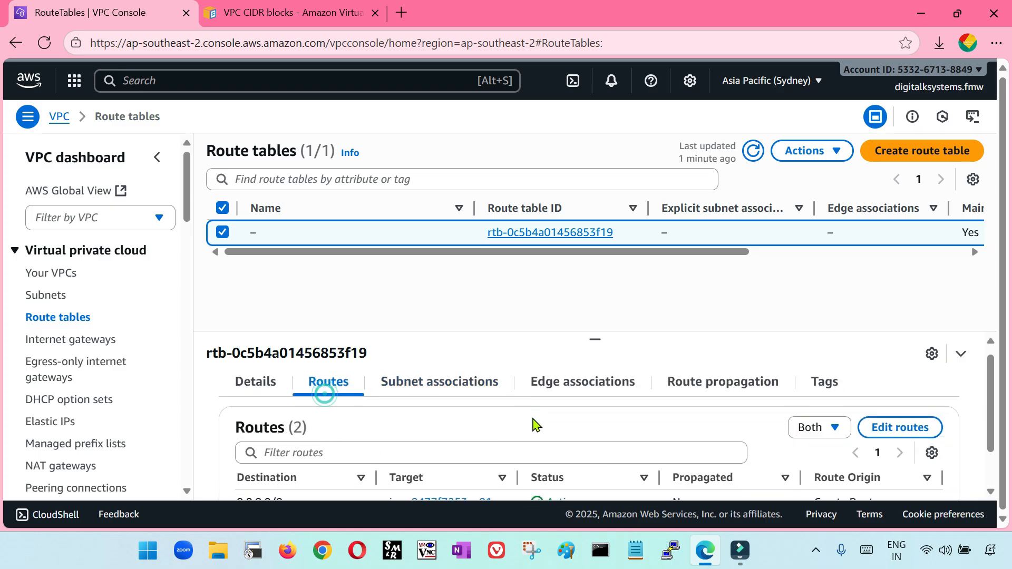
{"action": "scroll", "coordinate": [533, 424], "scroll_direction": "down", "scroll_amount": 1}
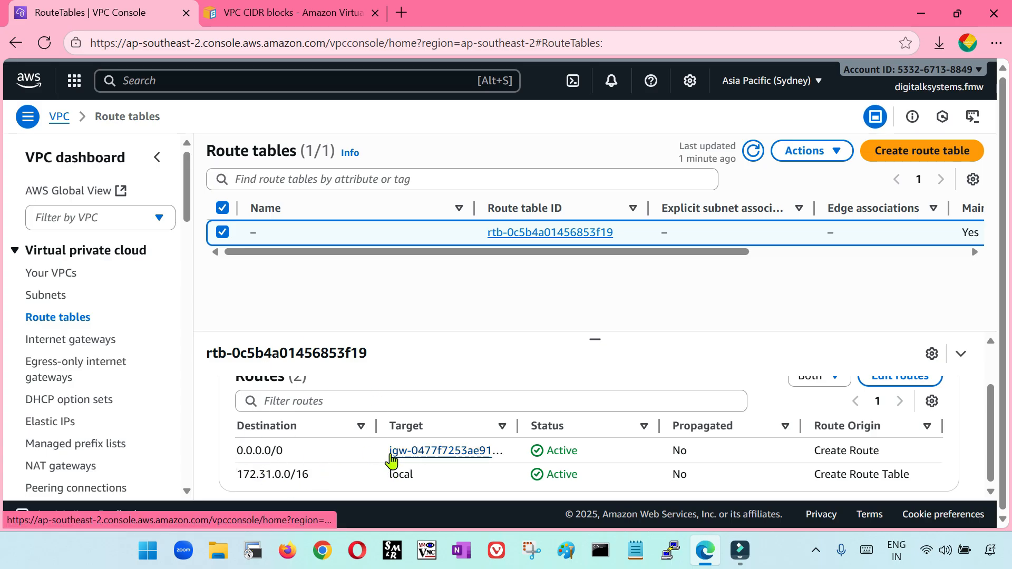
{"action": "scroll", "coordinate": [458, 453], "scroll_direction": "up", "scroll_amount": 2}
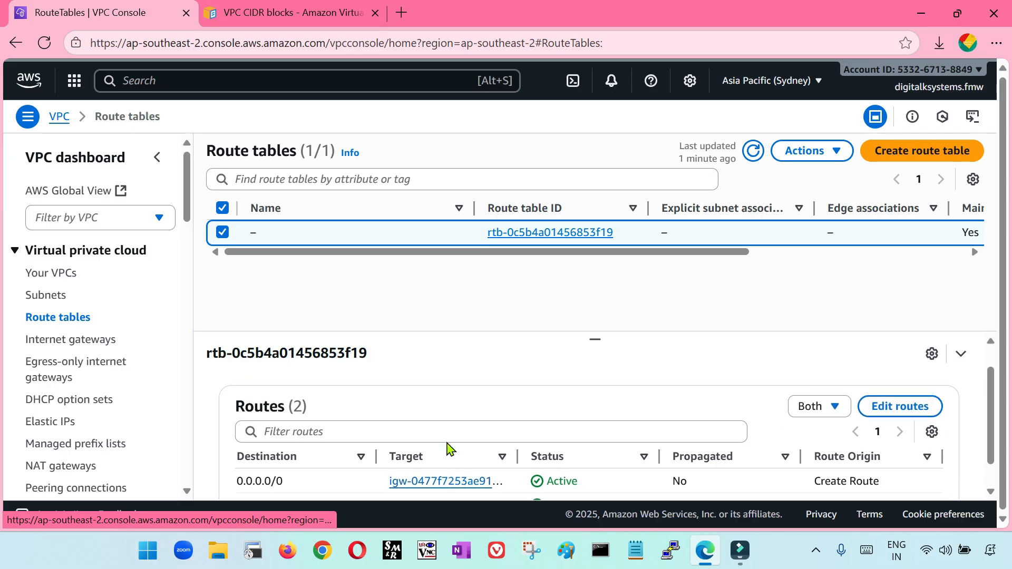
{"action": "scroll", "coordinate": [447, 447], "scroll_direction": "down", "scroll_amount": 2}
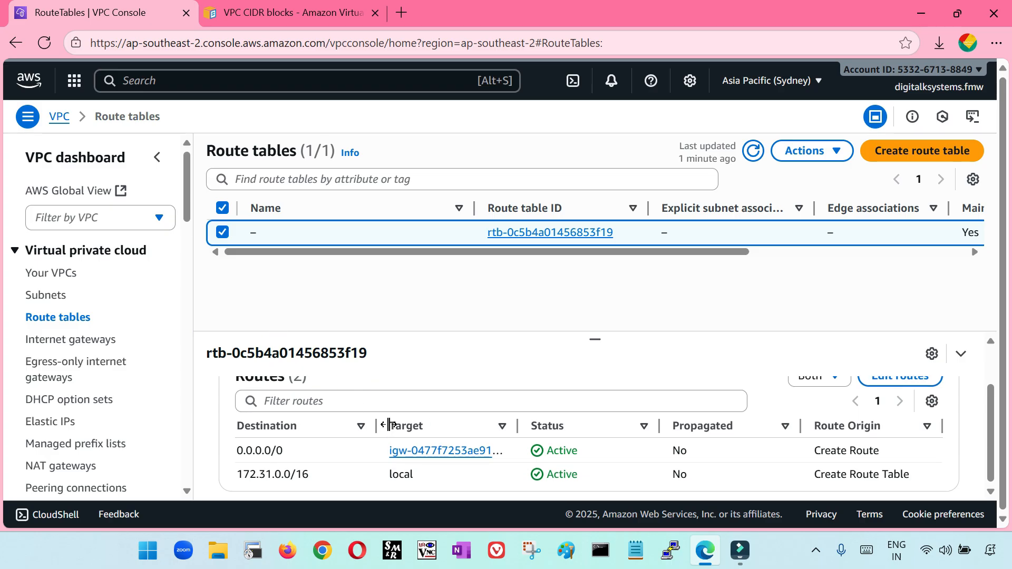
Step: Deselect the route table and open the list of internet gateways
{"action": "left_click", "coordinate": [224, 234]}
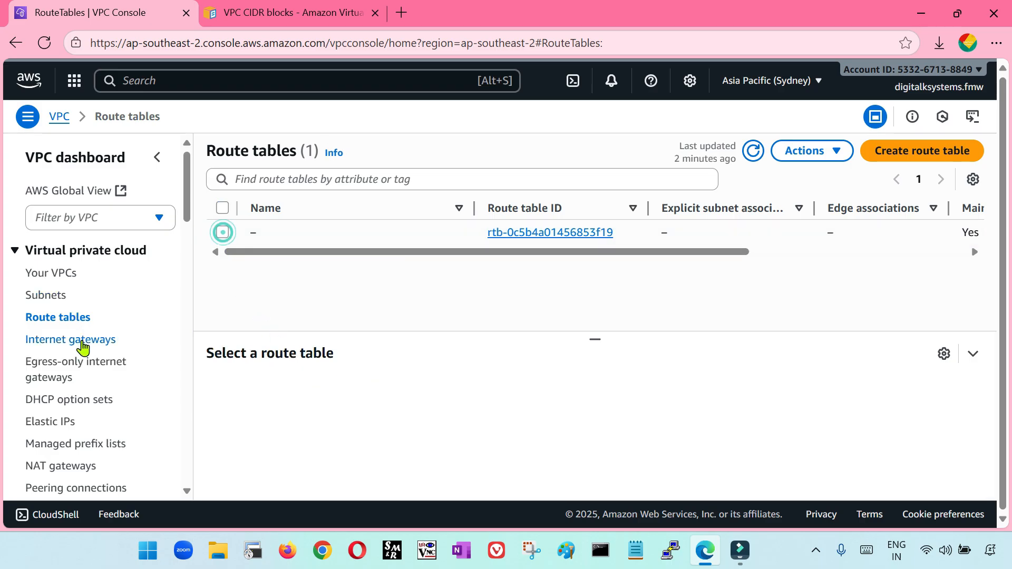
{"action": "left_click", "coordinate": [83, 347]}
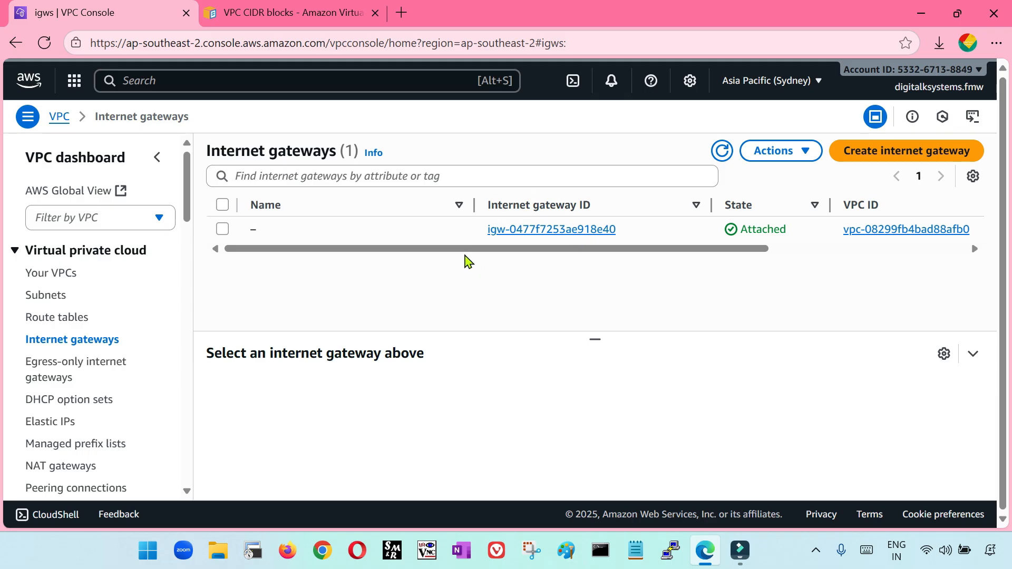
Step: Open the network ACLs, select the default ACL and examine its subnet associations
{"action": "scroll", "coordinate": [58, 383], "scroll_direction": "down", "scroll_amount": 2}
{"action": "scroll", "coordinate": [59, 384], "scroll_direction": "down", "scroll_amount": 1}
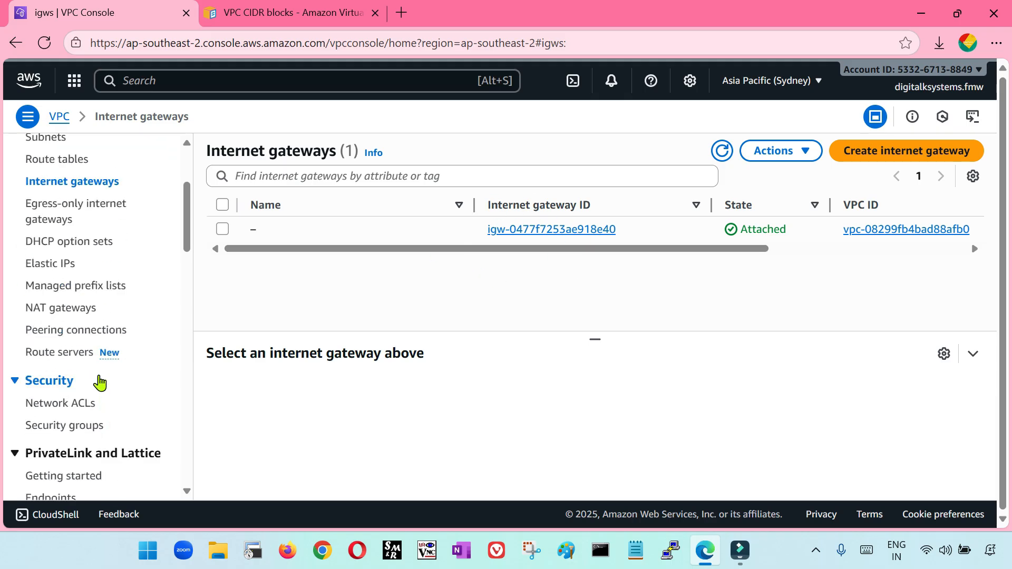
{"action": "scroll", "coordinate": [78, 366], "scroll_direction": "down", "scroll_amount": 2}
{"action": "left_click", "coordinate": [70, 329]}
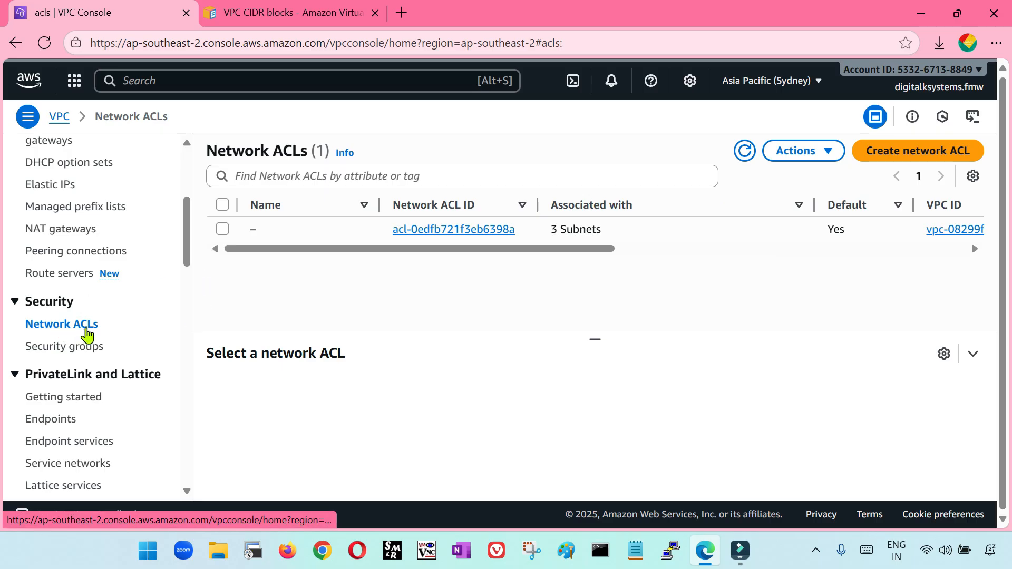
{"action": "left_click", "coordinate": [222, 228]}
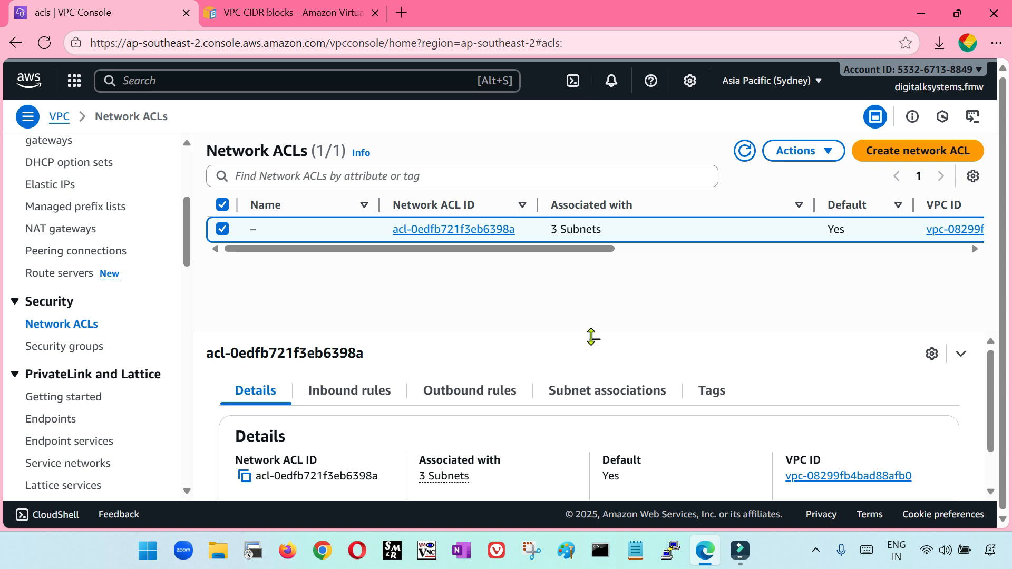
{"action": "left_click", "coordinate": [599, 398]}
{"action": "scroll", "coordinate": [574, 427], "scroll_direction": "down", "scroll_amount": 3}
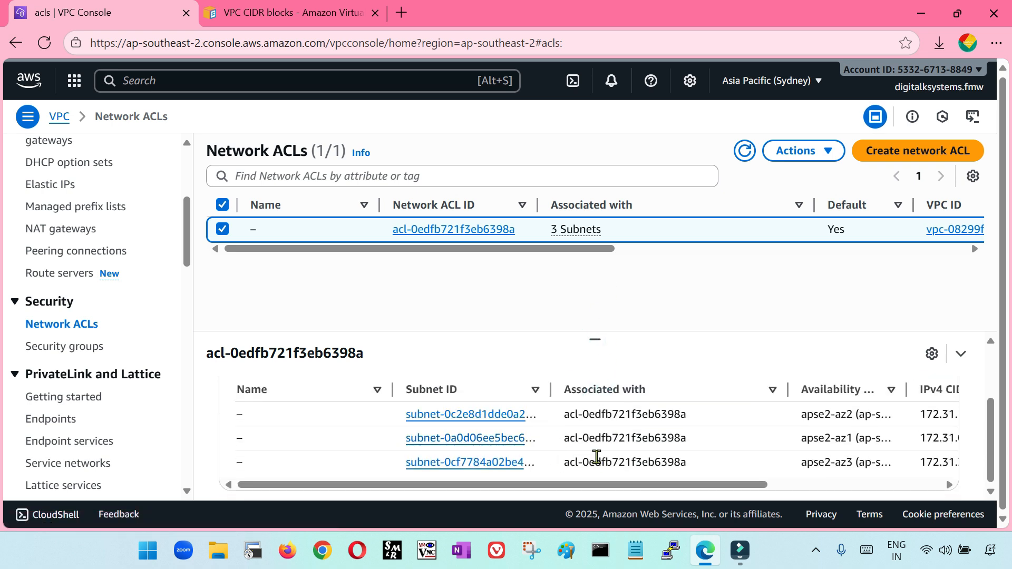
Step: Open the security groups, review the details of the default group and clear its selection
{"action": "left_click", "coordinate": [134, 345]}
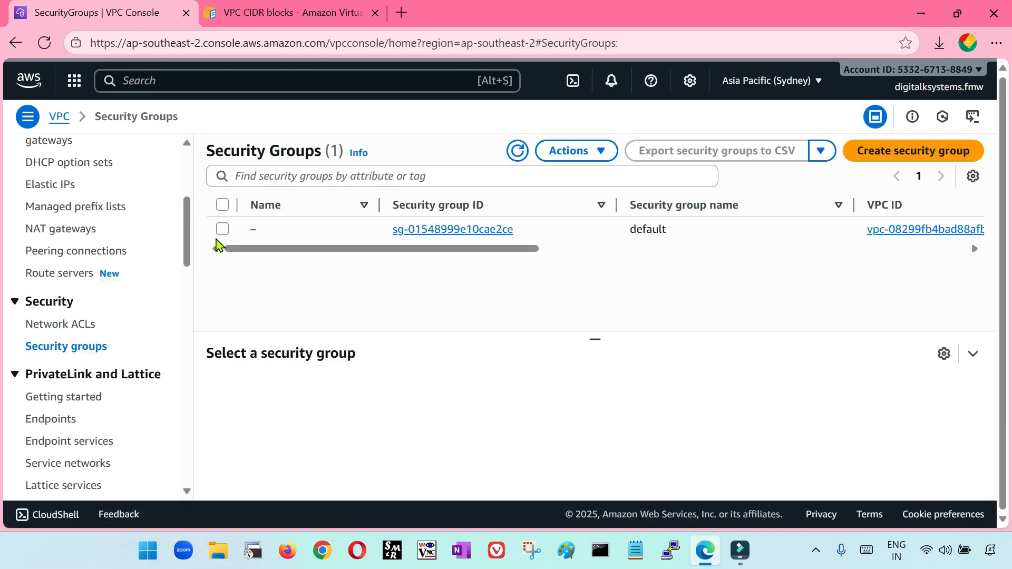
{"action": "left_click", "coordinate": [220, 230]}
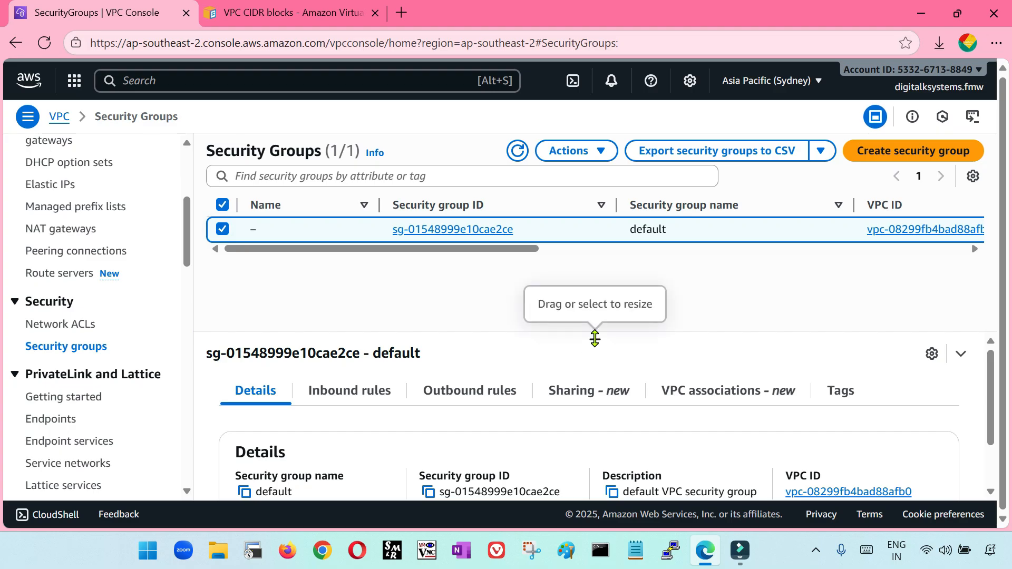
{"action": "scroll", "coordinate": [506, 453], "scroll_direction": "down", "scroll_amount": 2}
{"action": "scroll", "coordinate": [527, 454], "scroll_direction": "up", "scroll_amount": 2}
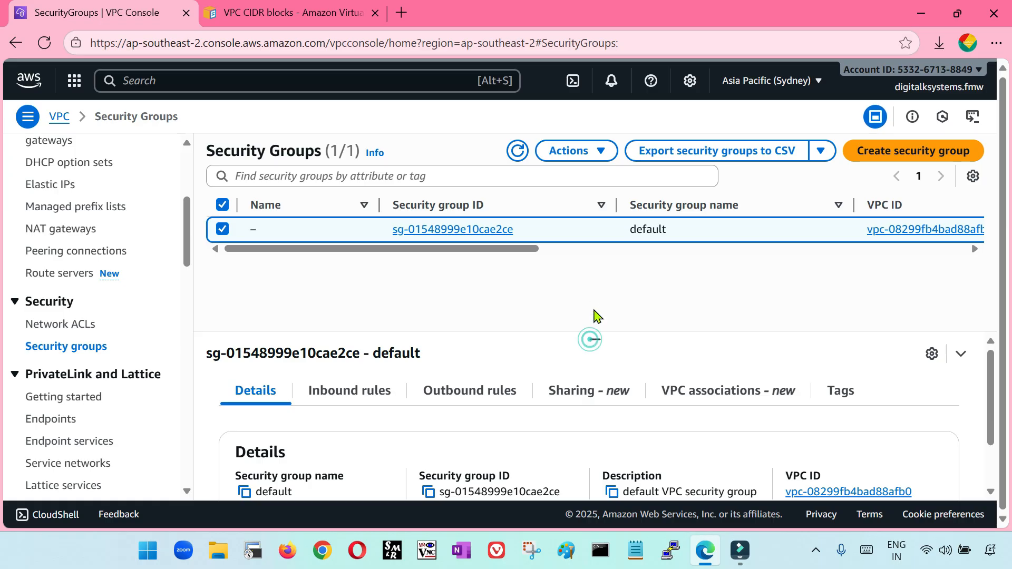
{"action": "left_click", "coordinate": [222, 228]}
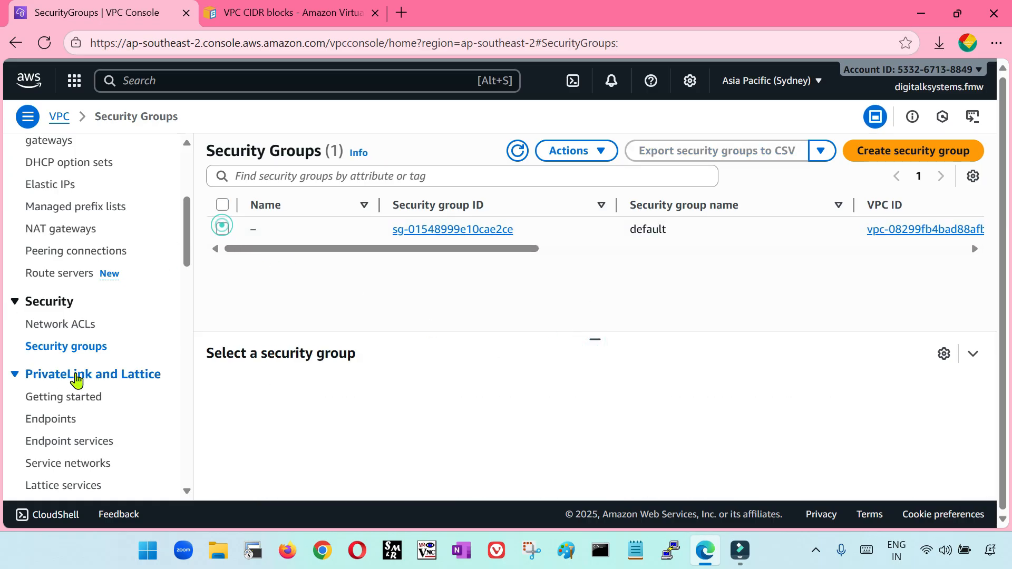
{"action": "scroll", "coordinate": [106, 379], "scroll_direction": "up", "scroll_amount": 3}
{"action": "scroll", "coordinate": [137, 377], "scroll_direction": "up", "scroll_amount": 2}
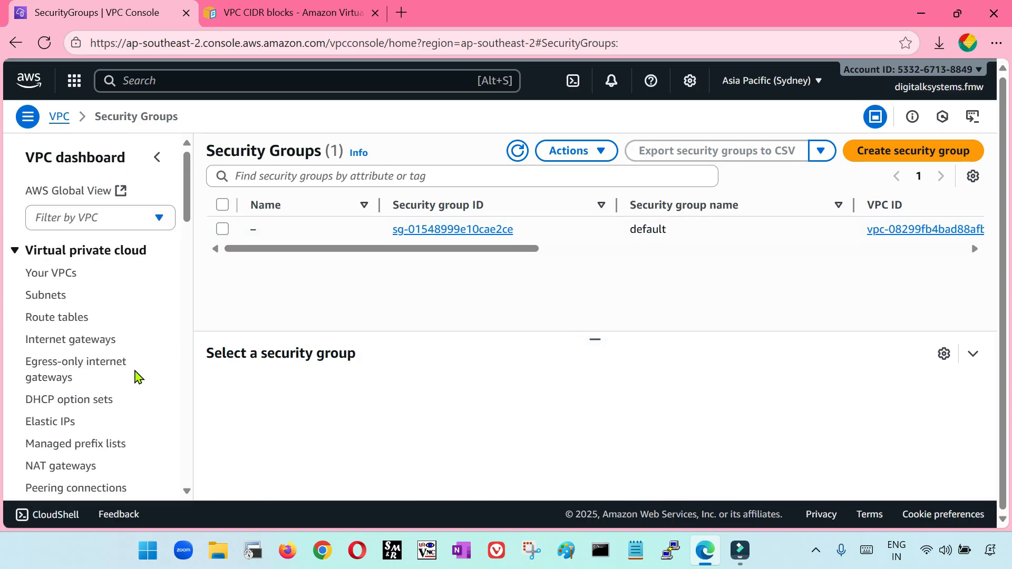
Step: Go through the lists of VPCs, subnets, route tables, internet gateways, NAT gateways, network ACLs and security groups
{"action": "left_click", "coordinate": [64, 273]}
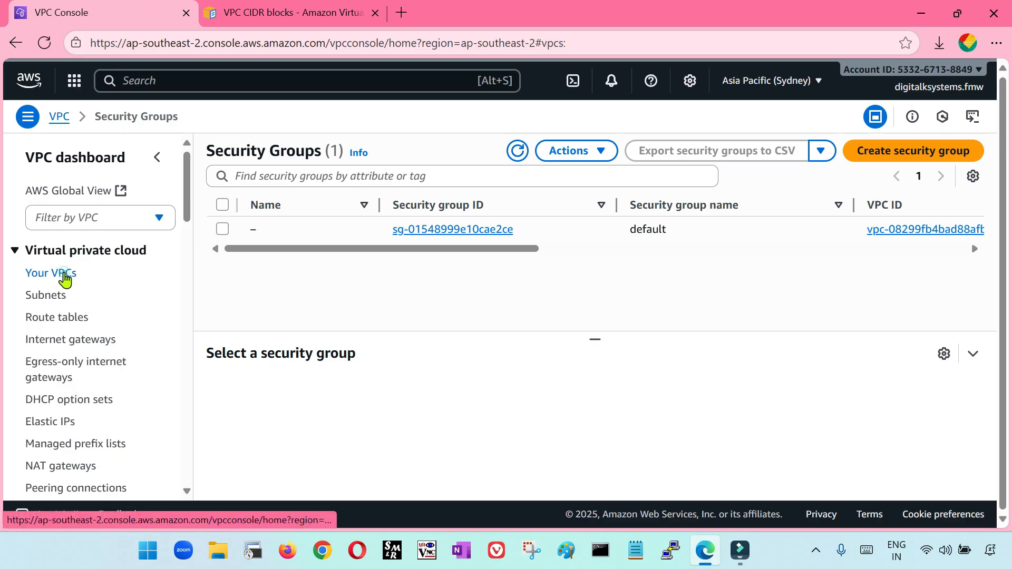
{"action": "left_click", "coordinate": [56, 296]}
{"action": "left_click", "coordinate": [65, 318]}
{"action": "scroll", "coordinate": [67, 346], "scroll_direction": "down", "scroll_amount": 3}
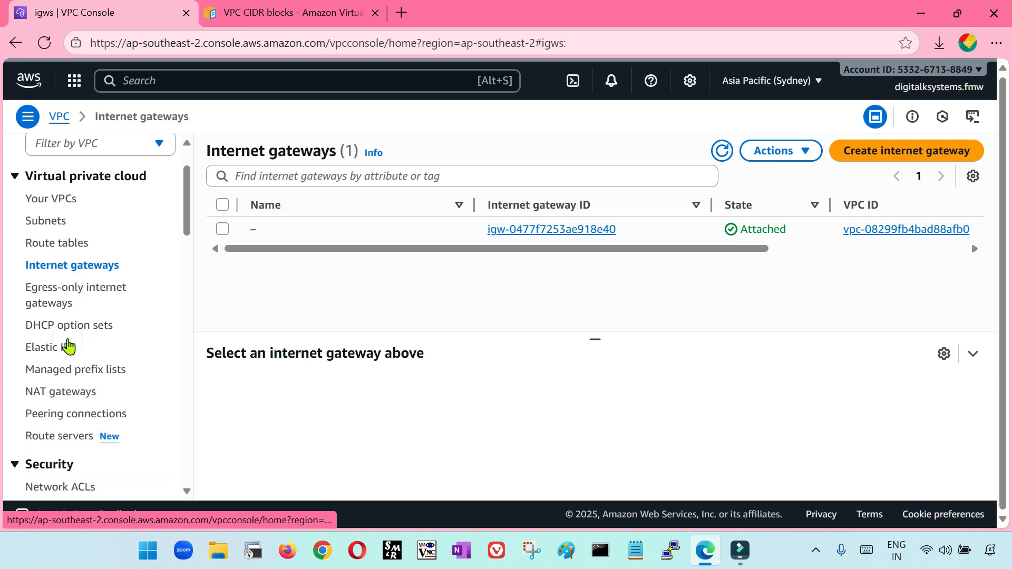
{"action": "left_click", "coordinate": [64, 316]}
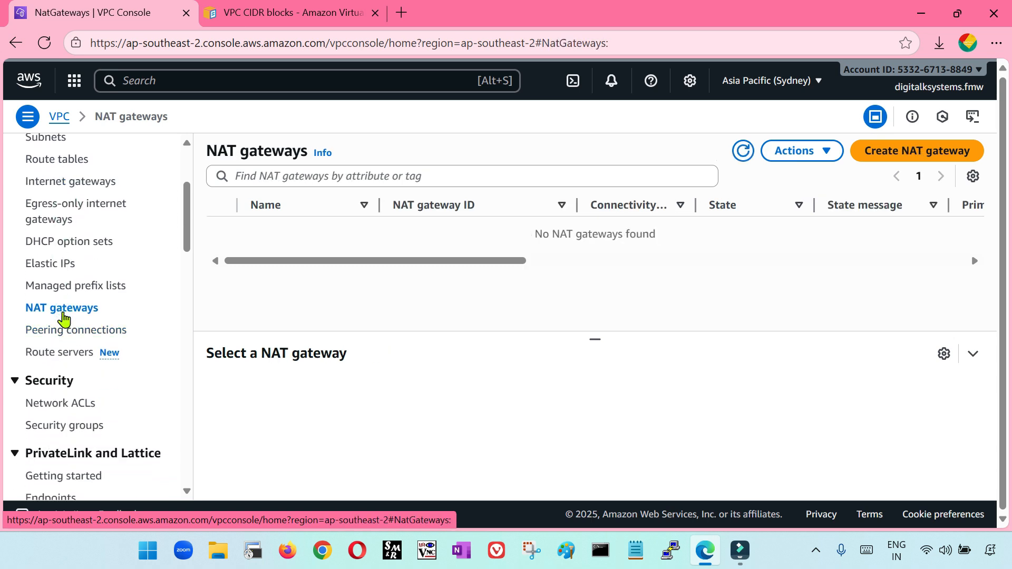
{"action": "scroll", "coordinate": [66, 346], "scroll_direction": "down", "scroll_amount": 2}
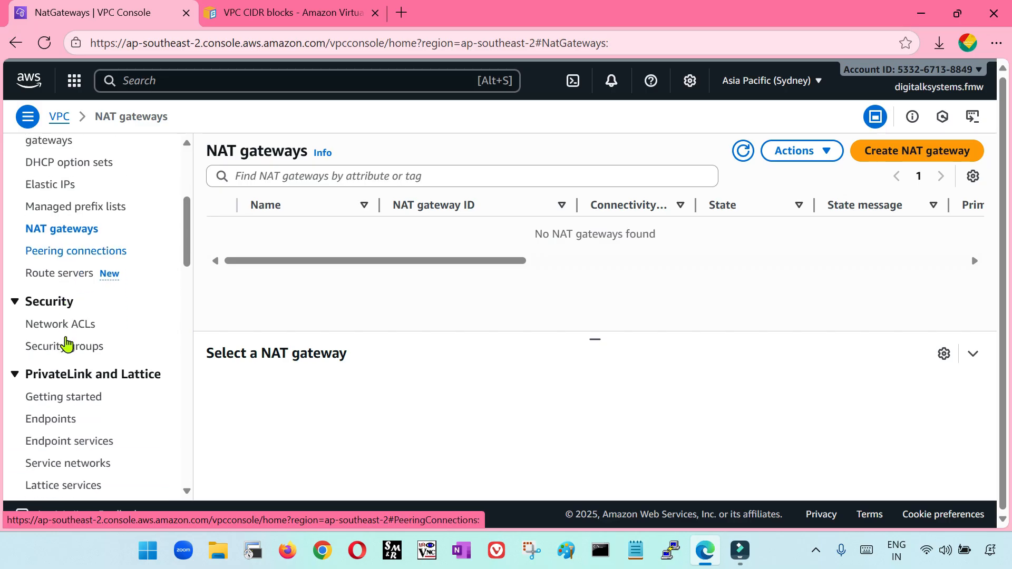
{"action": "left_click", "coordinate": [72, 327]}
{"action": "left_click", "coordinate": [83, 348]}
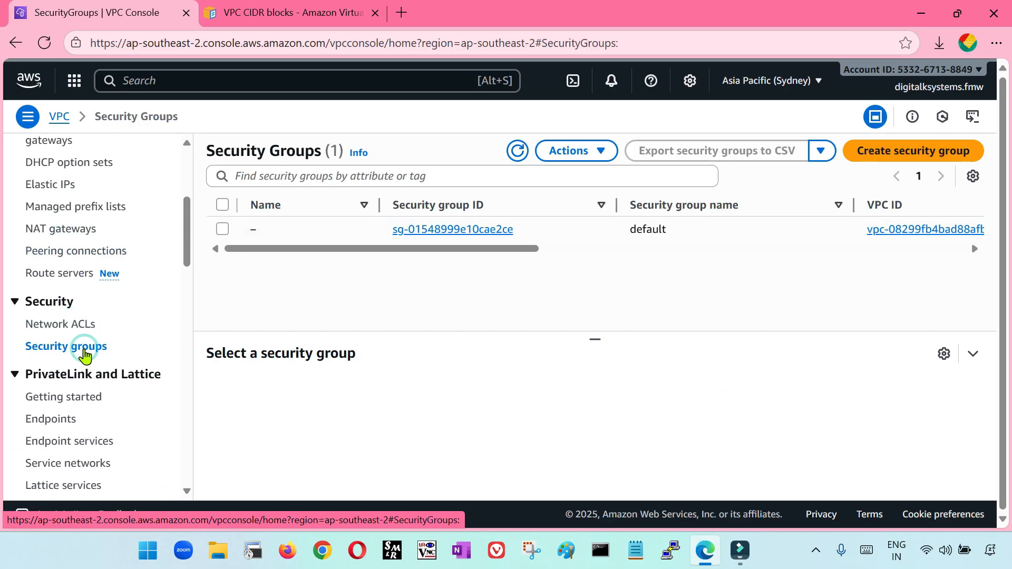
{"action": "scroll", "coordinate": [79, 340], "scroll_direction": "up", "scroll_amount": 2}
{"action": "scroll", "coordinate": [79, 337], "scroll_direction": "up", "scroll_amount": 3}
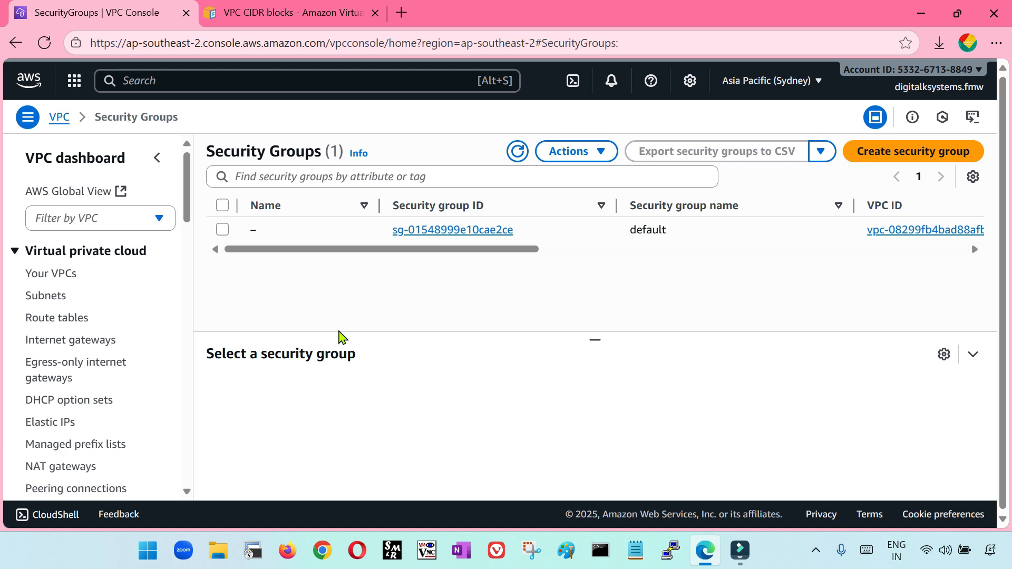
Step: Start creating a VPC from the VPC dashboard and check the list of available regions
{"action": "left_click", "coordinate": [59, 118]}
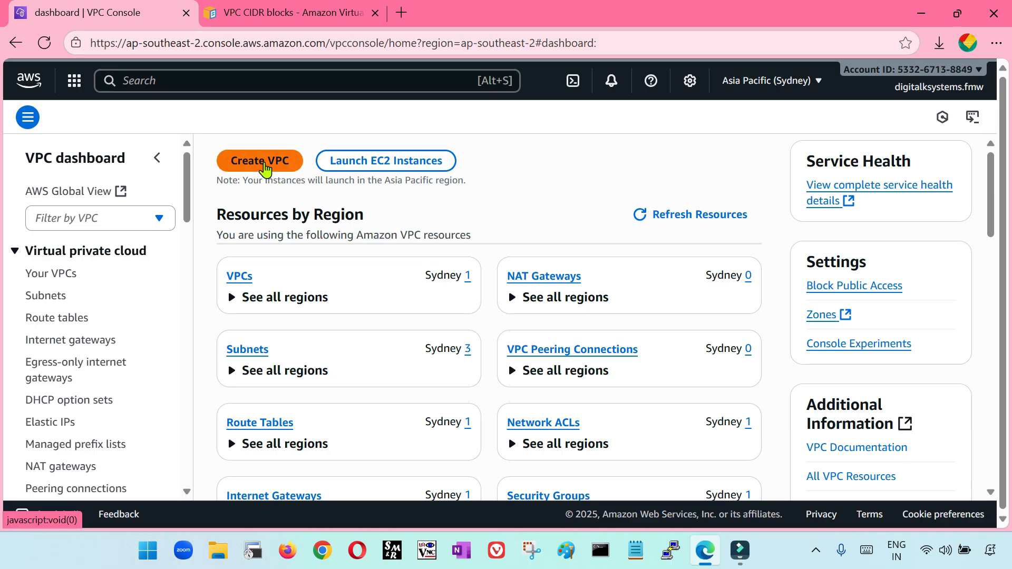
{"action": "left_click", "coordinate": [265, 170]}
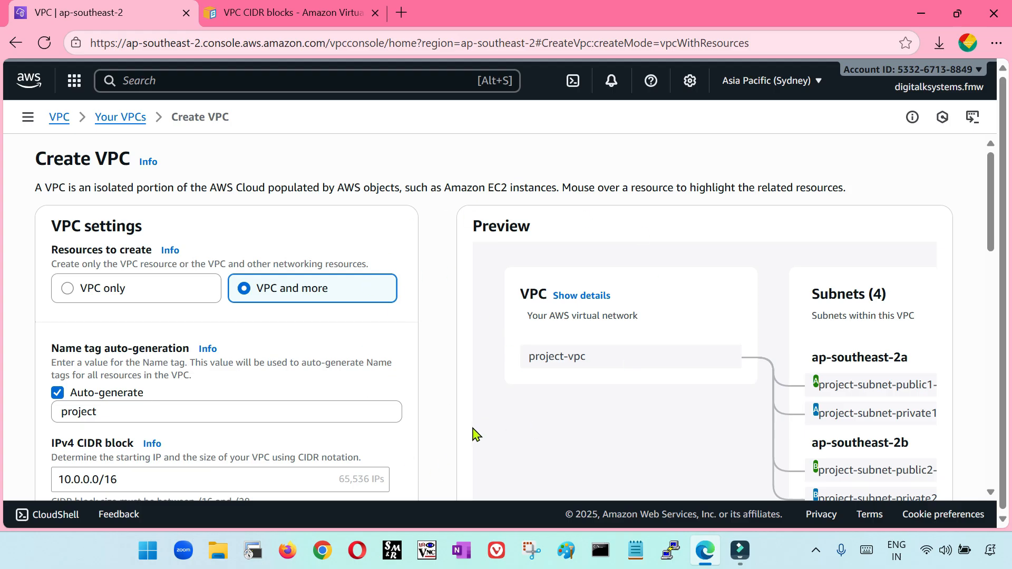
{"action": "left_click", "coordinate": [799, 90]}
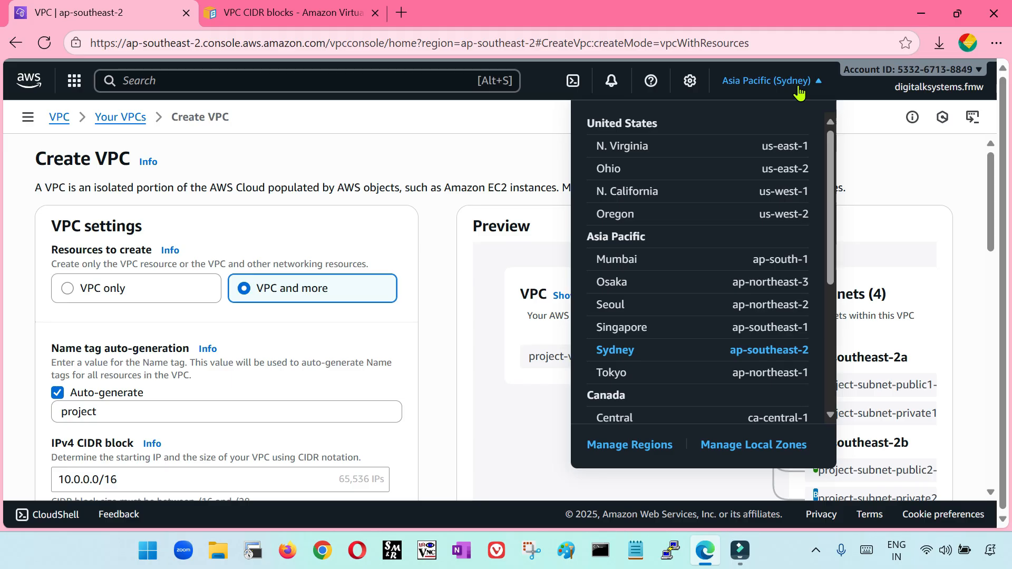
{"action": "left_click", "coordinate": [799, 90]}
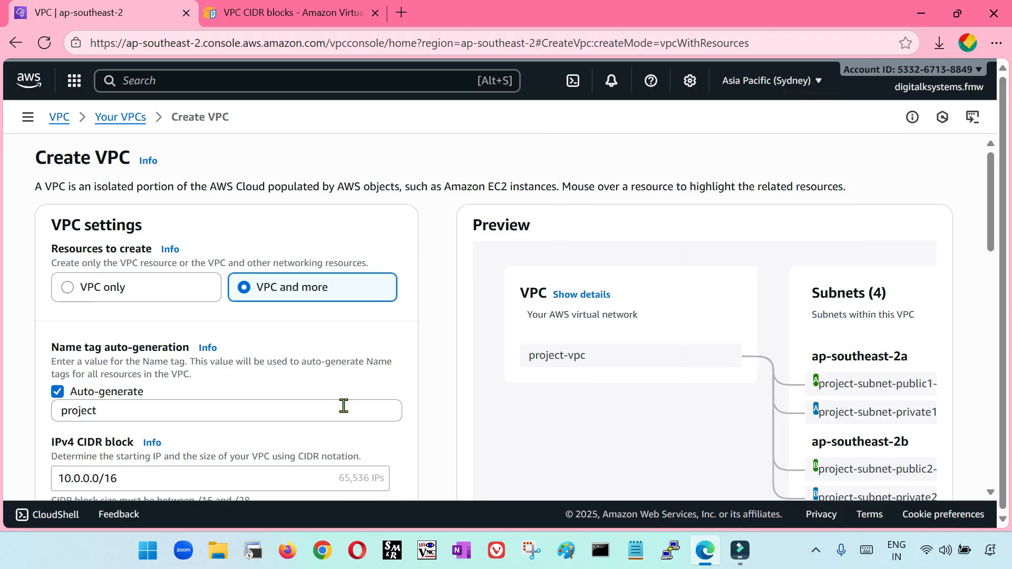
Step: Choose to create the VPC only and set its name tag to DemoVPC1
{"action": "scroll", "coordinate": [344, 405], "scroll_direction": "down", "scroll_amount": 2}
{"action": "left_click", "coordinate": [65, 211]}
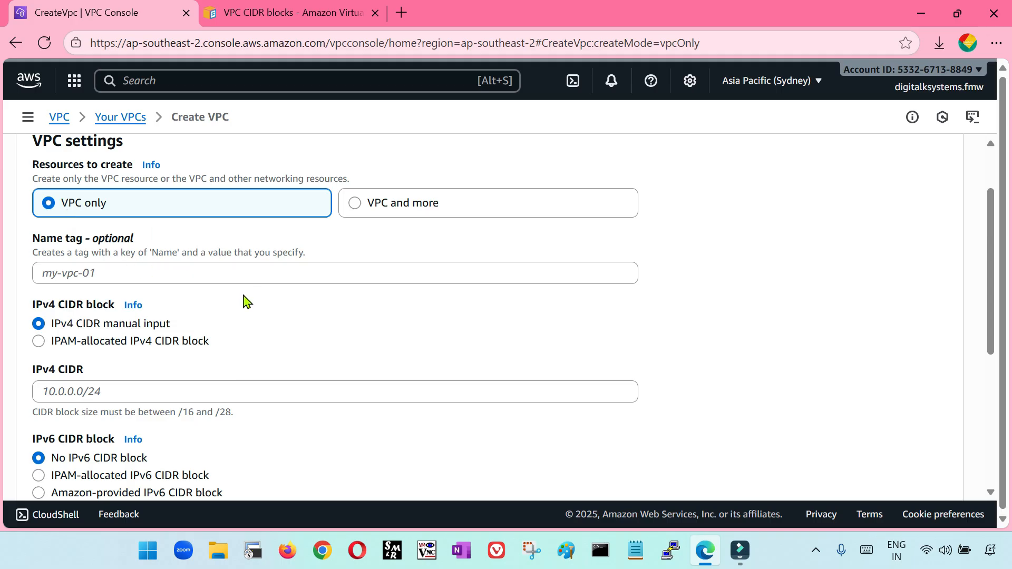
{"action": "left_click", "coordinate": [79, 275]}
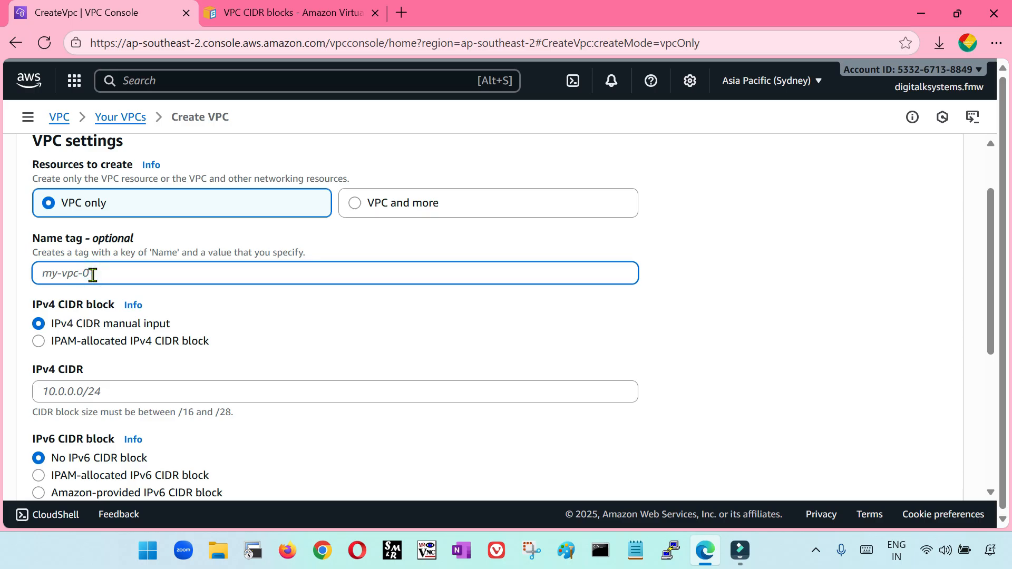
{"action": "type", "text": "DemoVPC1"}
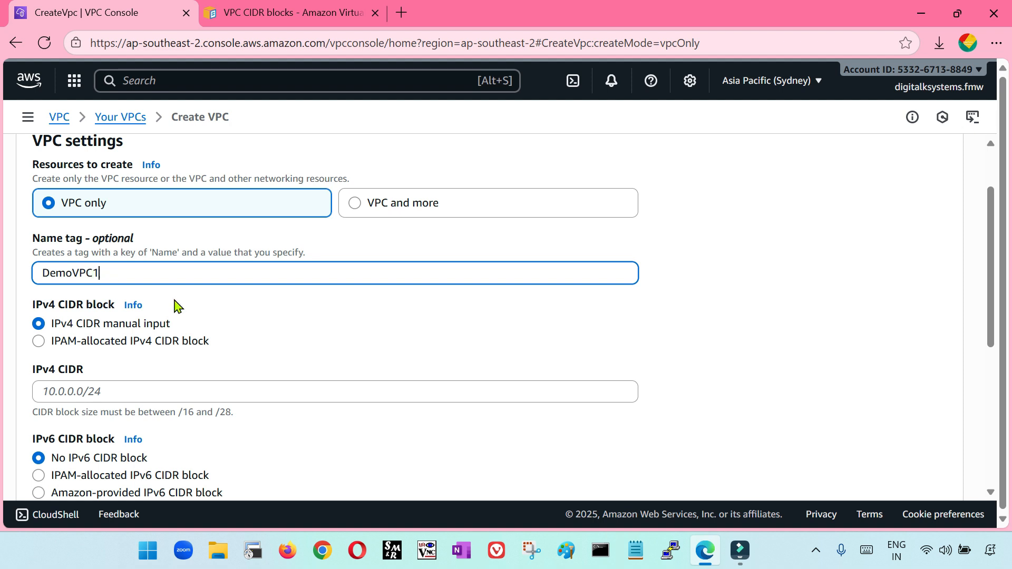
{"action": "left_click", "coordinate": [688, 356]}
{"action": "scroll", "coordinate": [452, 355], "scroll_direction": "down", "scroll_amount": 1}
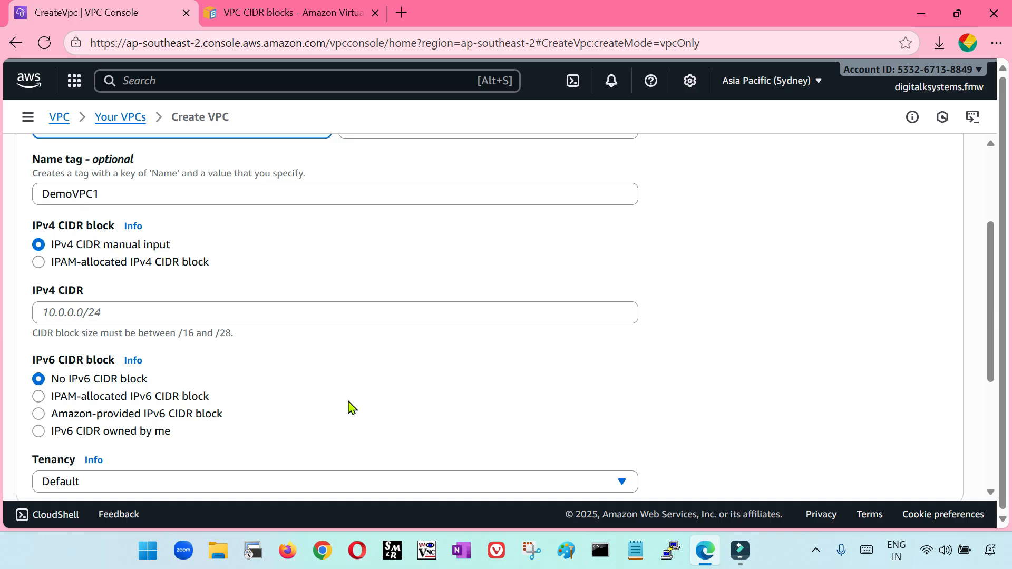
Step: Switch to the VPC CIDR blocks guide and examine the RFC 1918 ranges and their example CIDR blocks
{"action": "left_click", "coordinate": [294, 8]}
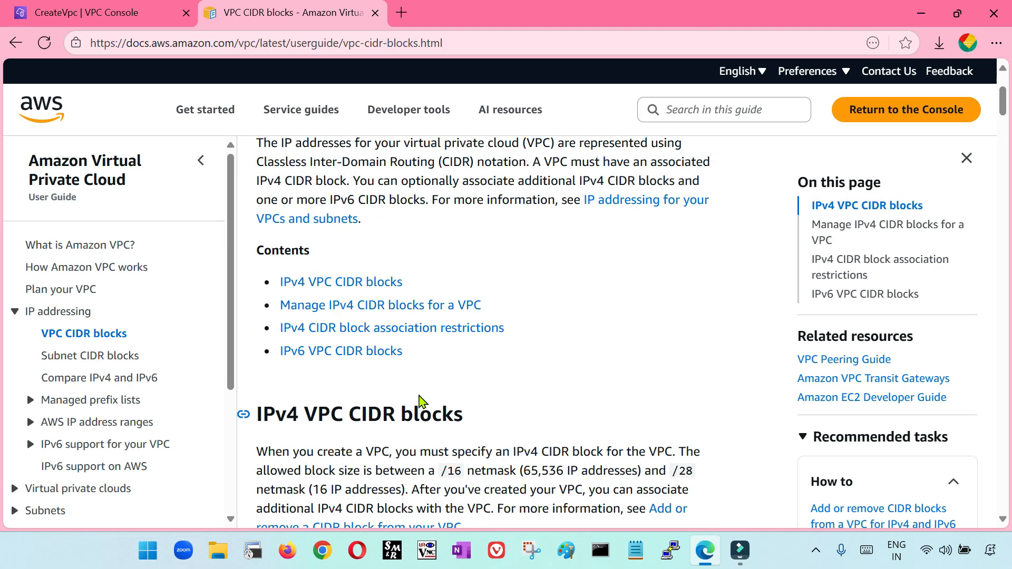
{"action": "scroll", "coordinate": [426, 401], "scroll_direction": "down", "scroll_amount": 5}
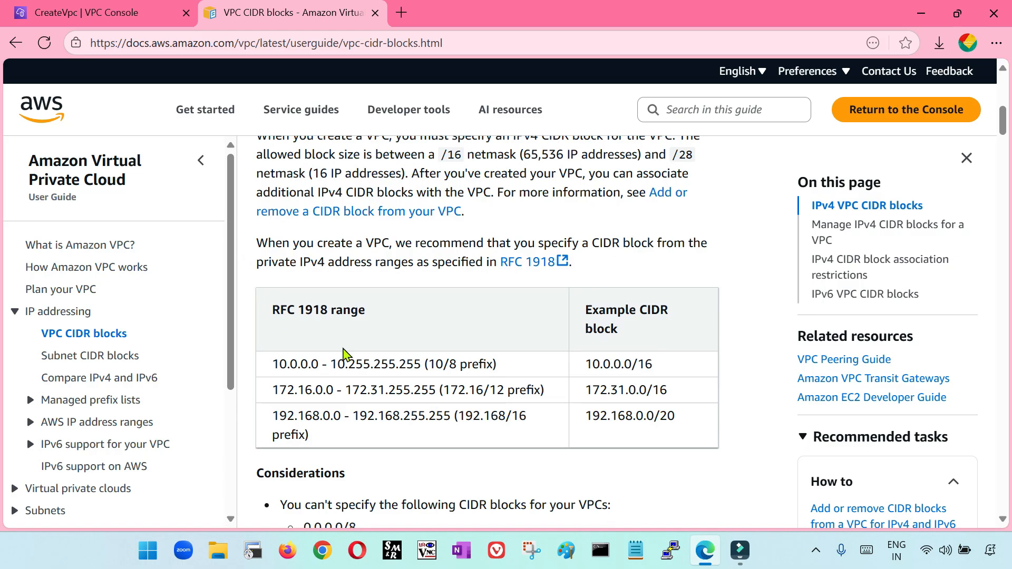
{"action": "left_click_drag", "start_coordinate": [273, 363], "coordinate": [687, 422]}
{"action": "left_click", "coordinate": [615, 459]}
{"action": "left_click_drag", "start_coordinate": [272, 311], "coordinate": [328, 311]}
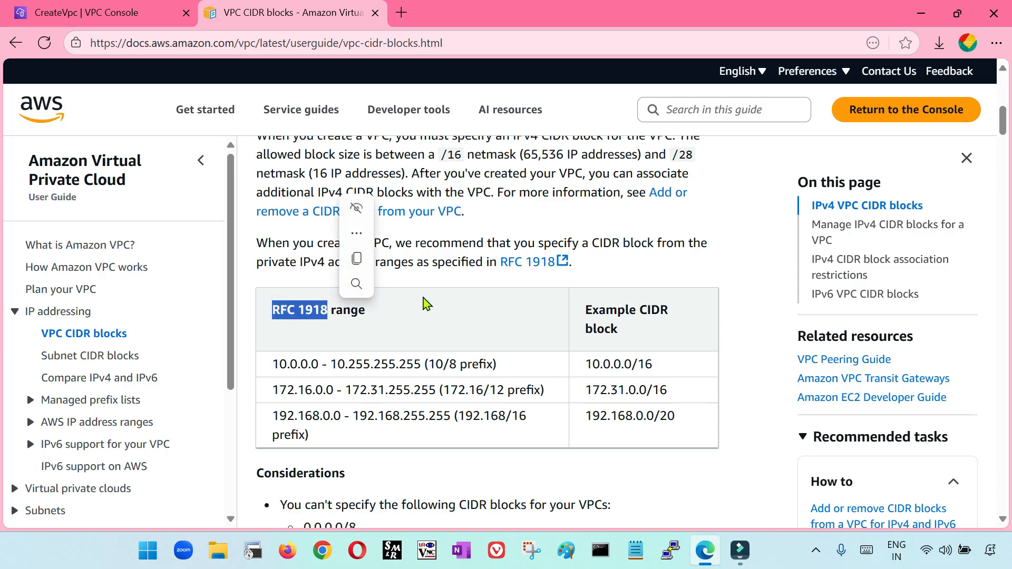
{"action": "left_click", "coordinate": [427, 304]}
Step: Open the linked RFC 1918 document and examine the address blocks reserved for private internets in section 3
{"action": "left_click", "coordinate": [560, 263]}
{"action": "left_click", "coordinate": [320, 7]}
{"action": "left_click", "coordinate": [483, 12]}
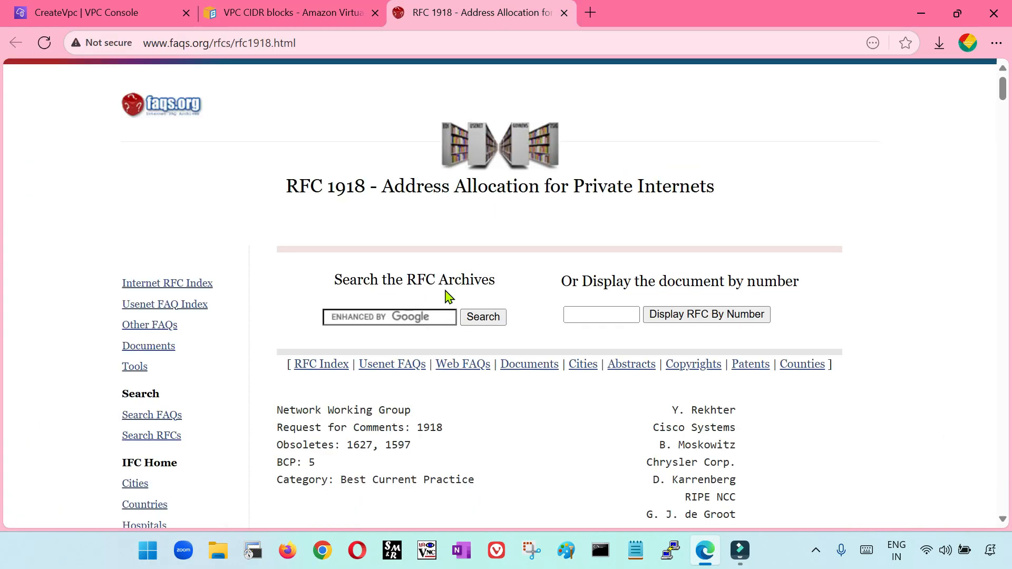
{"action": "scroll", "coordinate": [507, 409], "scroll_direction": "down", "scroll_amount": 20}
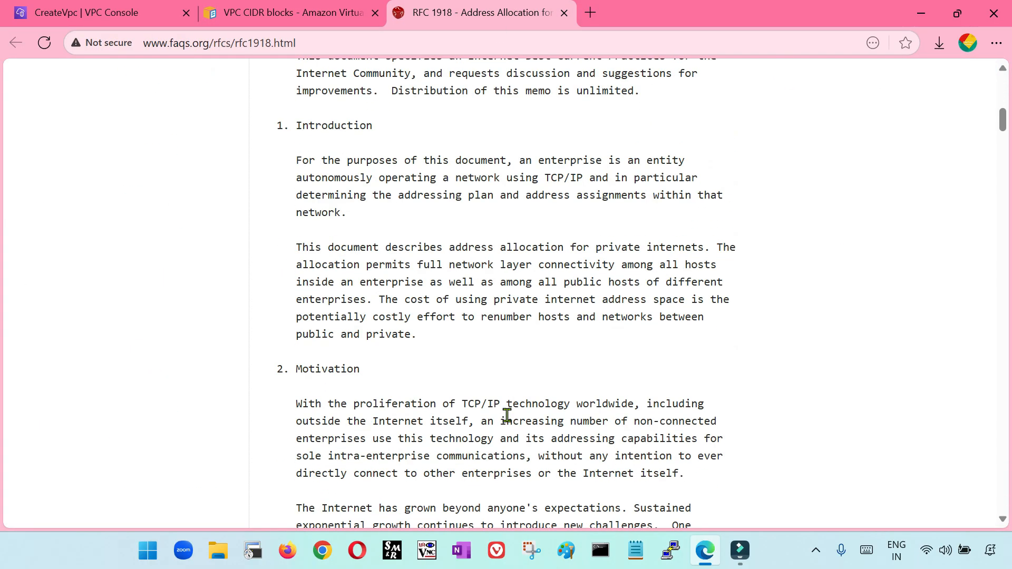
{"action": "scroll", "coordinate": [504, 417], "scroll_direction": "down", "scroll_amount": 15}
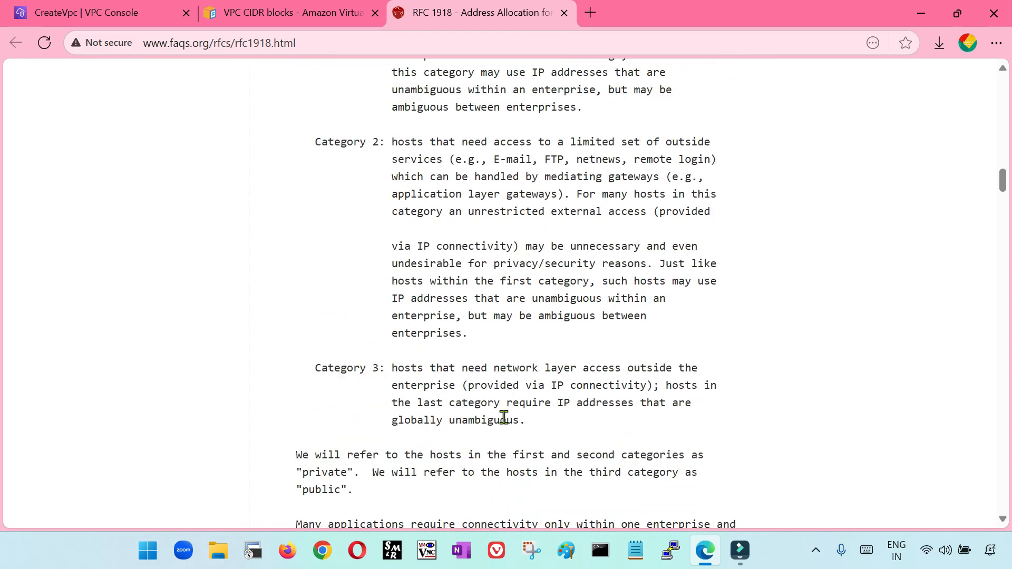
{"action": "scroll", "coordinate": [504, 417], "scroll_direction": "down", "scroll_amount": 10}
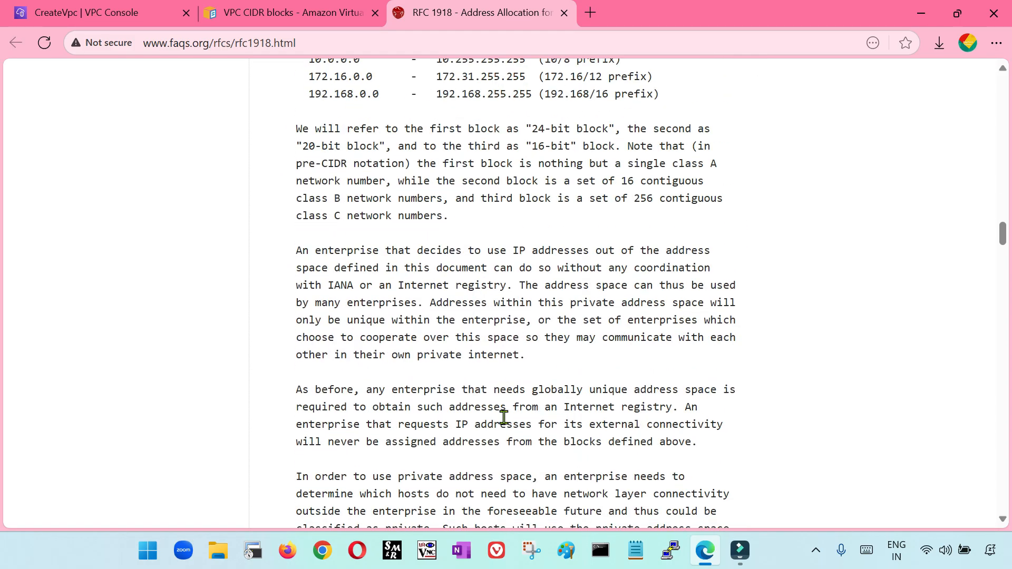
{"action": "left_click_drag", "start_coordinate": [311, 217], "coordinate": [685, 257]}
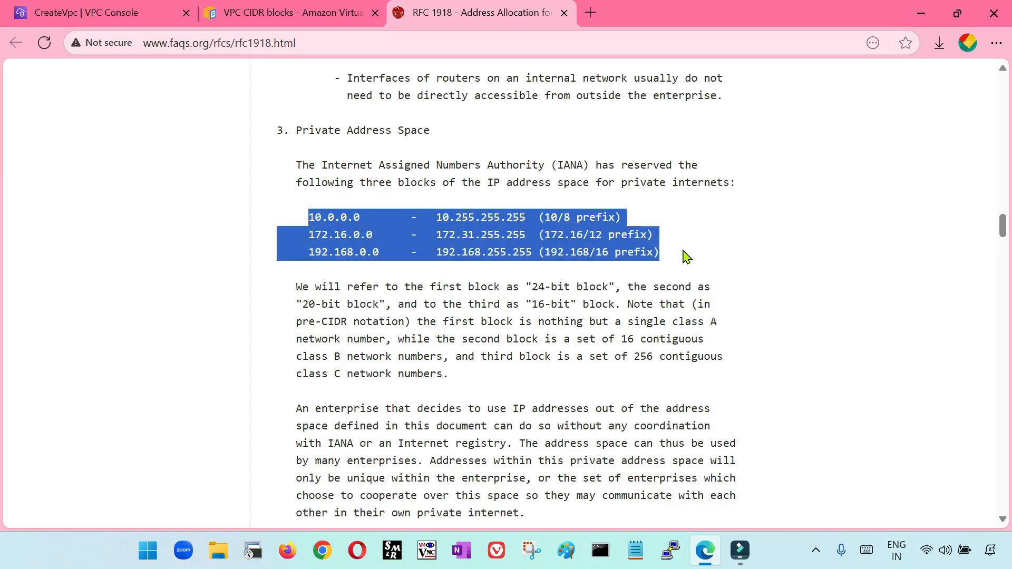
Step: Return to the VPC CIDR blocks guide and compare its range table with the RFC's private address blocks
{"action": "left_click", "coordinate": [310, 16]}
{"action": "scroll", "coordinate": [369, 327], "scroll_direction": "down", "scroll_amount": 1}
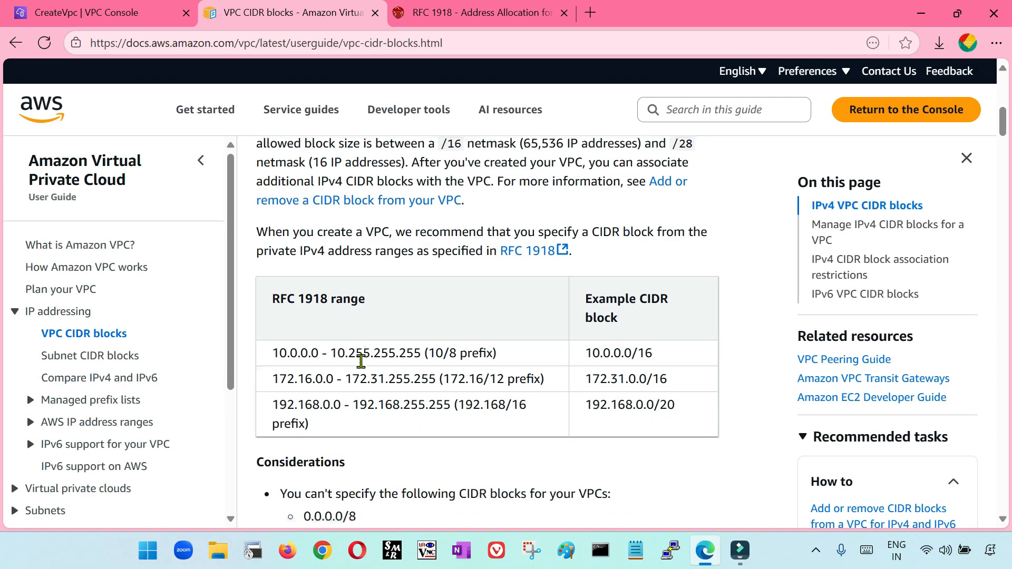
{"action": "scroll", "coordinate": [360, 362], "scroll_direction": "down", "scroll_amount": 1}
{"action": "left_click_drag", "start_coordinate": [274, 232], "coordinate": [682, 345]}
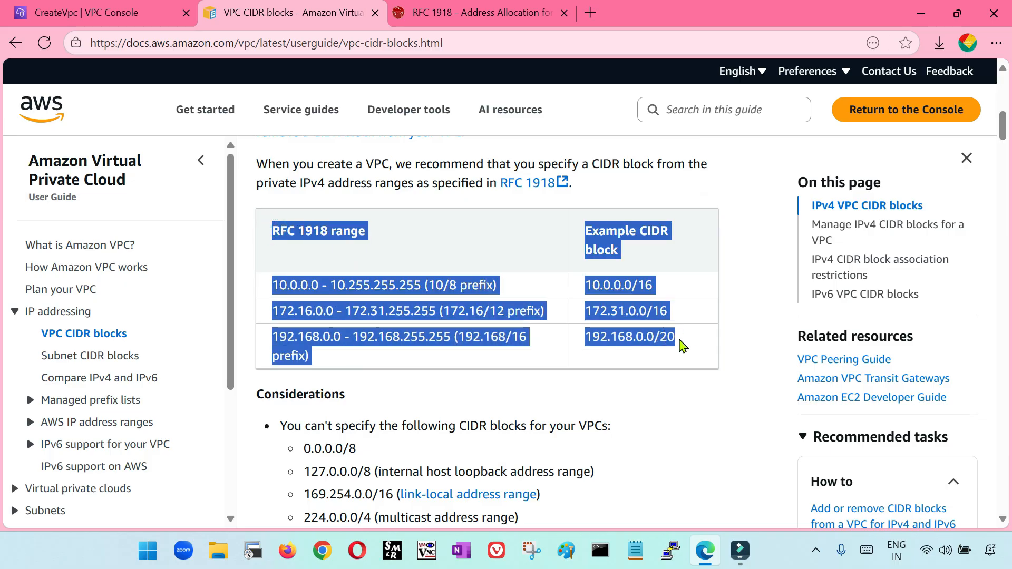
{"action": "left_click", "coordinate": [577, 385]}
{"action": "left_click_drag", "start_coordinate": [273, 285], "coordinate": [686, 351]}
{"action": "left_click", "coordinate": [305, 290]}
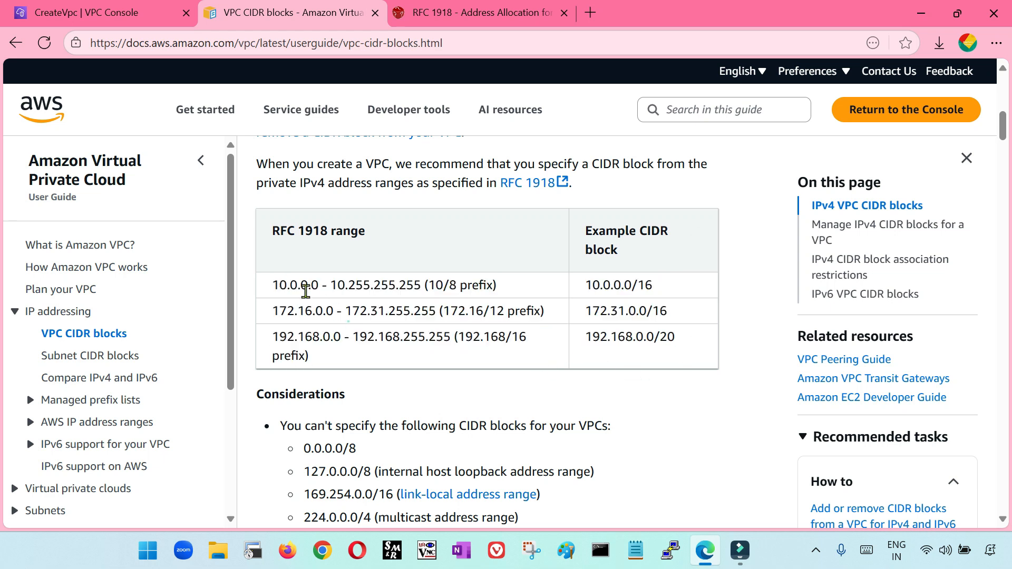
{"action": "left_click_drag", "start_coordinate": [275, 285], "coordinate": [384, 364]}
{"action": "left_click_drag", "start_coordinate": [276, 286], "coordinate": [319, 362]}
Step: Switch back to the Create VPC form and set the IPv4 CIDR to 10.0.0.0/24
{"action": "left_click", "coordinate": [105, 9]}
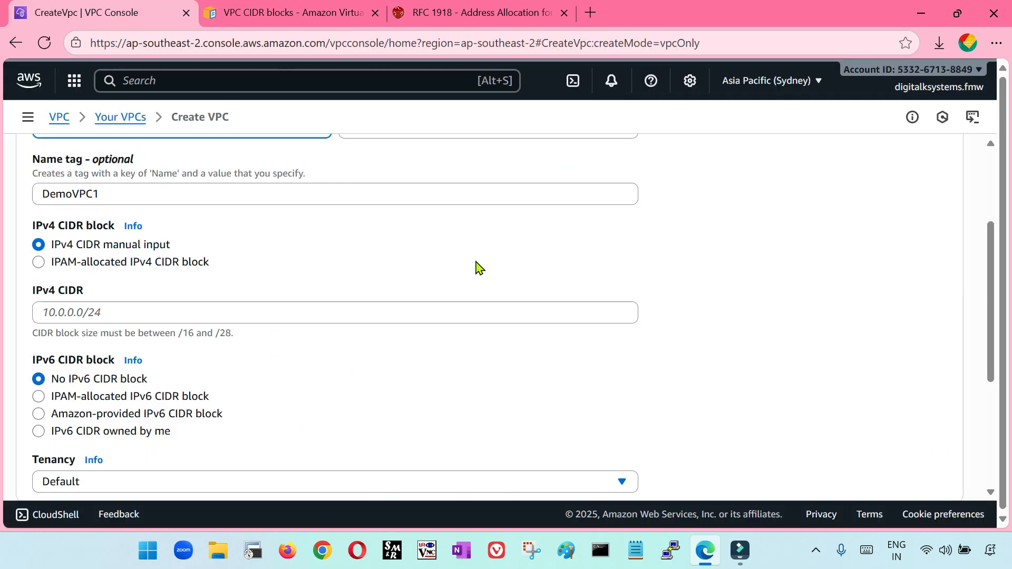
{"action": "scroll", "coordinate": [136, 316], "scroll_direction": "up", "scroll_amount": 1}
{"action": "scroll", "coordinate": [117, 294], "scroll_direction": "down", "scroll_amount": 1}
{"action": "left_click", "coordinate": [201, 319]}
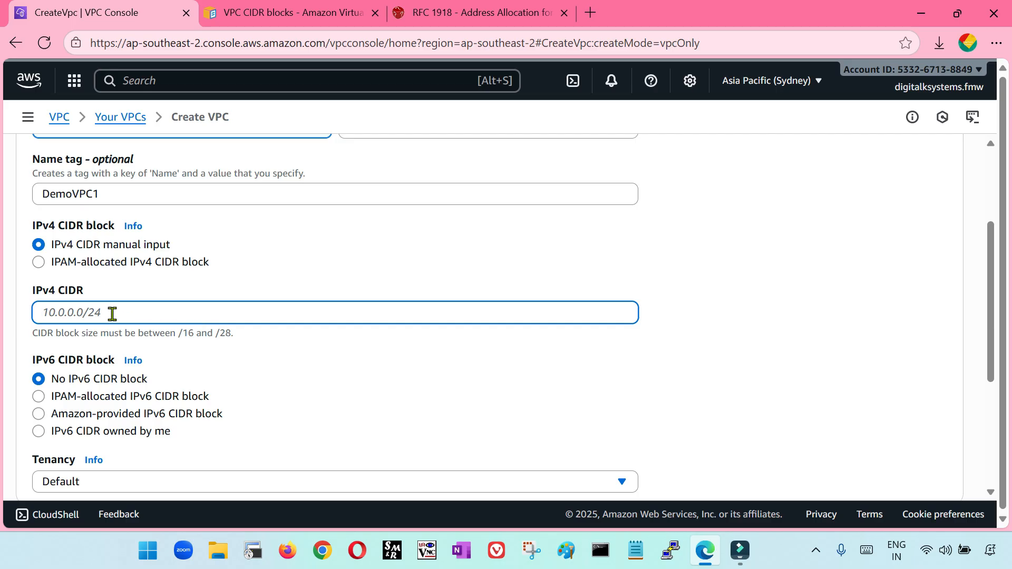
{"action": "type", "text": "10"}
{"action": "left_click", "coordinate": [729, 339]}
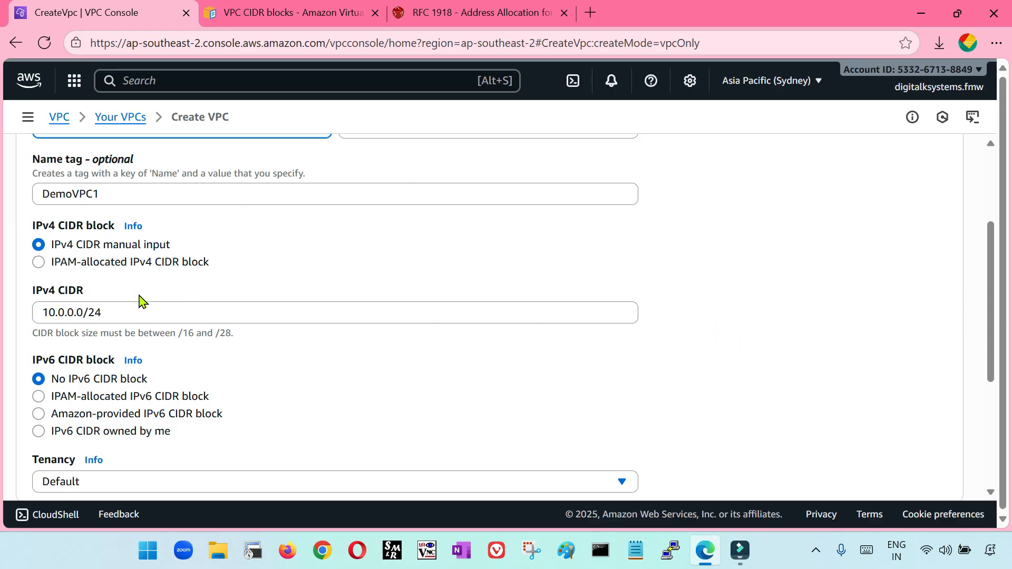
Step: Check the entered IPv4 CIDR against each of the three RFC 1918 ranges in the VPC CIDR blocks guide
{"action": "triple_click", "coordinate": [113, 312]}
{"action": "left_click", "coordinate": [324, 22]}
{"action": "left_click", "coordinate": [369, 349]}
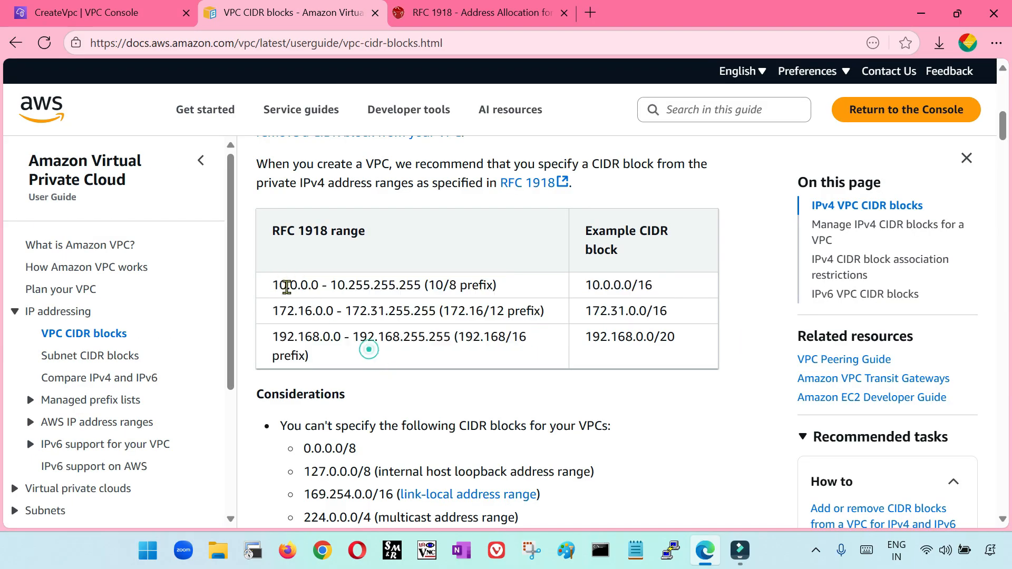
{"action": "left_click_drag", "start_coordinate": [272, 285], "coordinate": [496, 287]}
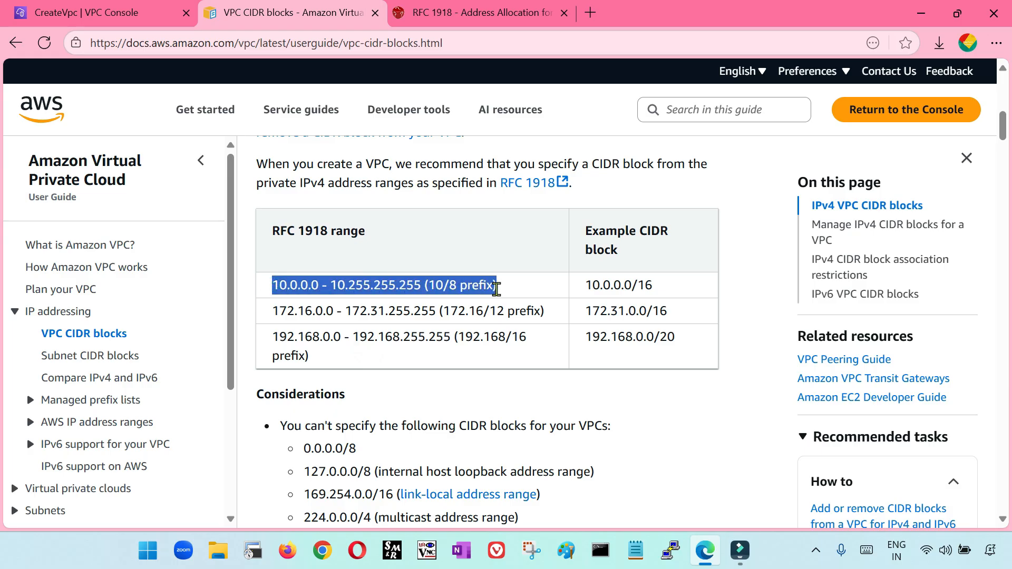
{"action": "left_click_drag", "start_coordinate": [273, 311], "coordinate": [546, 311]}
{"action": "left_click_drag", "start_coordinate": [274, 334], "coordinate": [535, 339]}
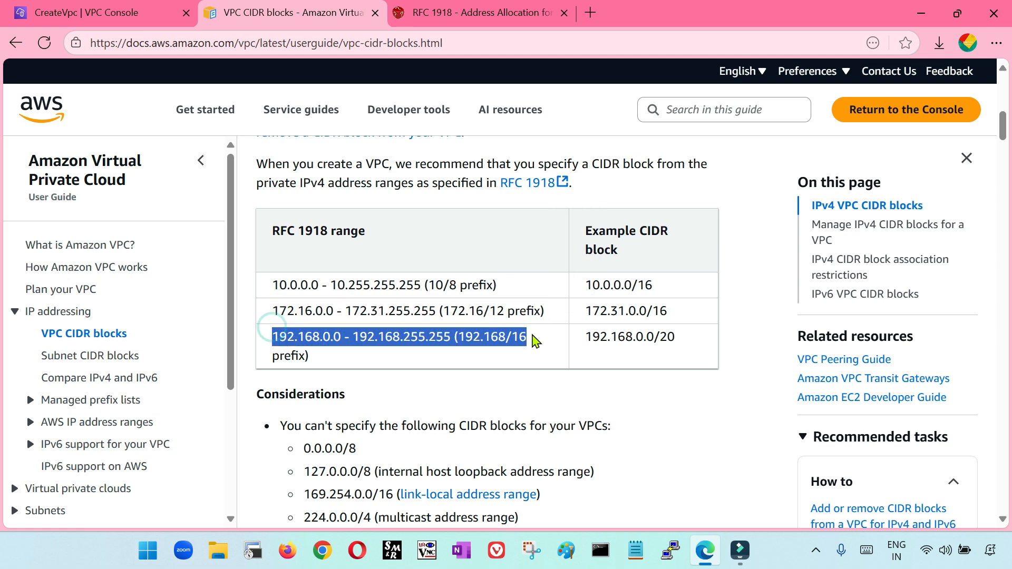
Step: Return to the Create VPC form and review the IPv6 CIDR block and Tenancy options
{"action": "left_click", "coordinate": [106, 13]}
{"action": "scroll", "coordinate": [368, 353], "scroll_direction": "down", "scroll_amount": 1}
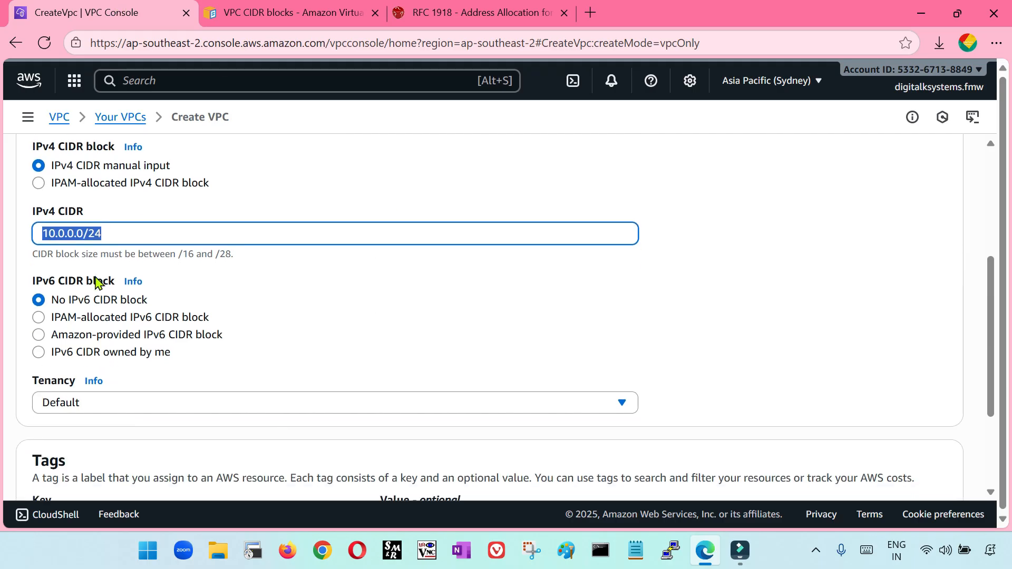
{"action": "left_click", "coordinate": [139, 215]}
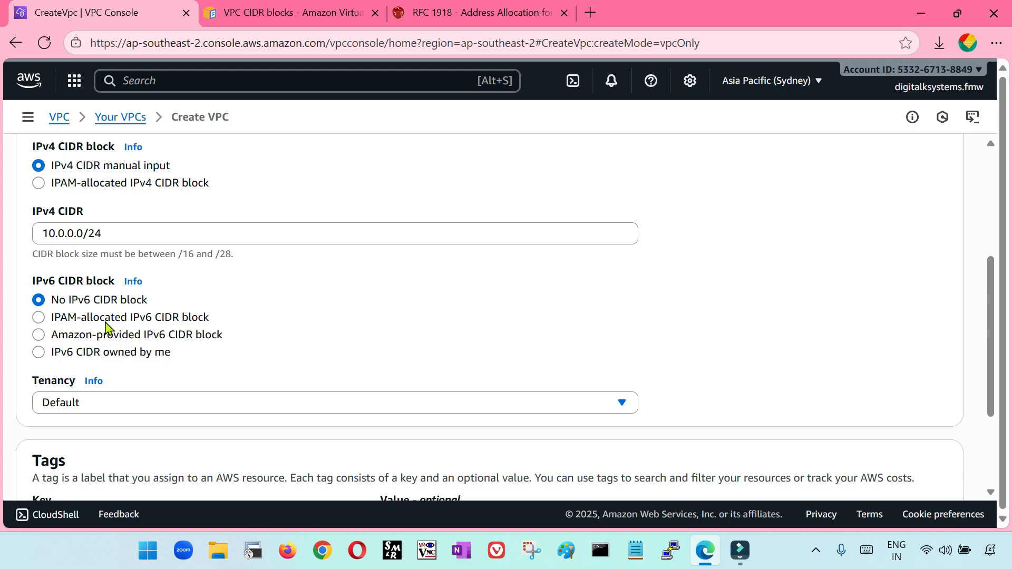
{"action": "scroll", "coordinate": [118, 264], "scroll_direction": "down", "scroll_amount": 3}
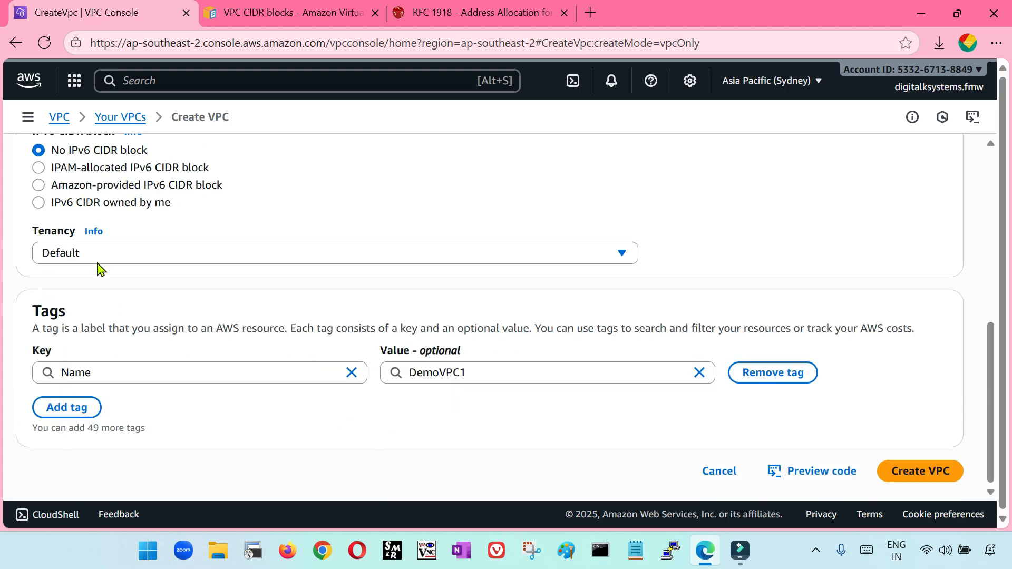
{"action": "left_click", "coordinate": [98, 253]}
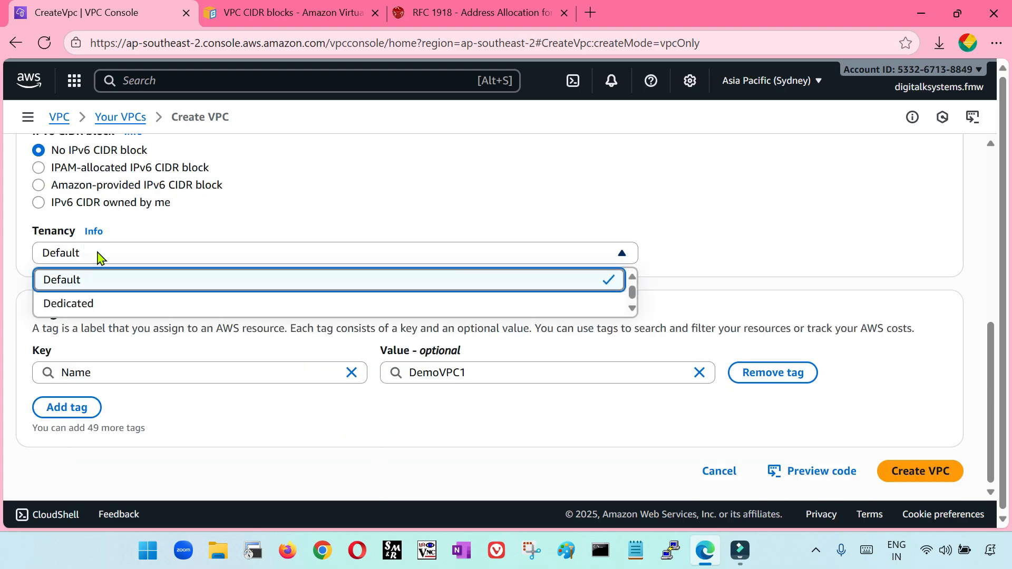
{"action": "left_click", "coordinate": [93, 289]}
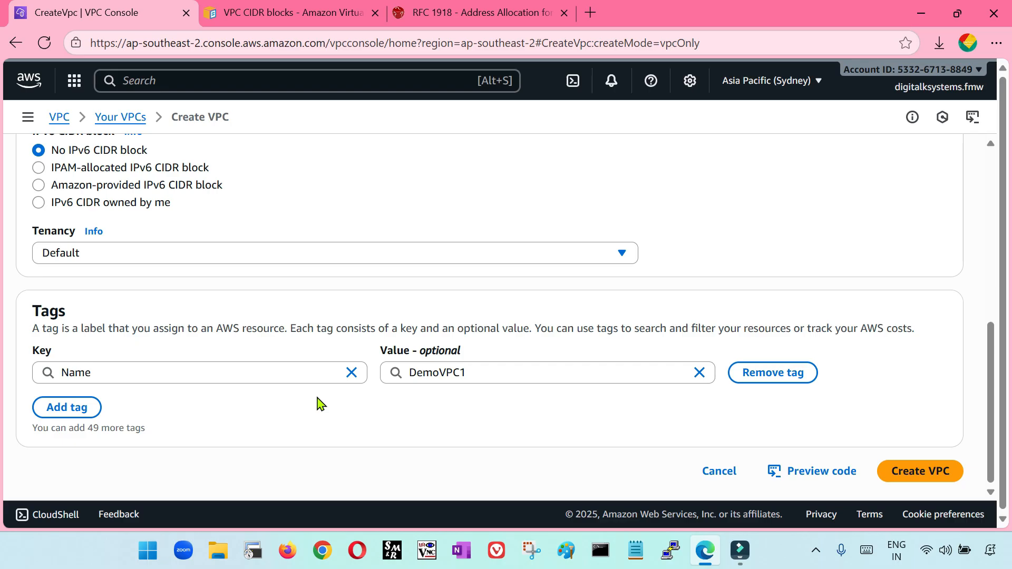
{"action": "left_click", "coordinate": [74, 255]}
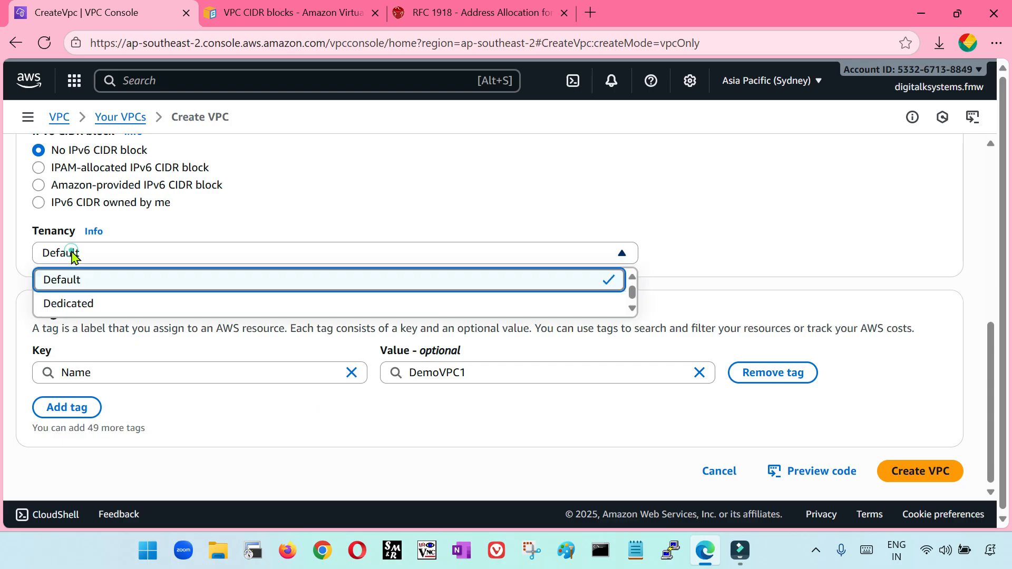
{"action": "left_click", "coordinate": [73, 252]}
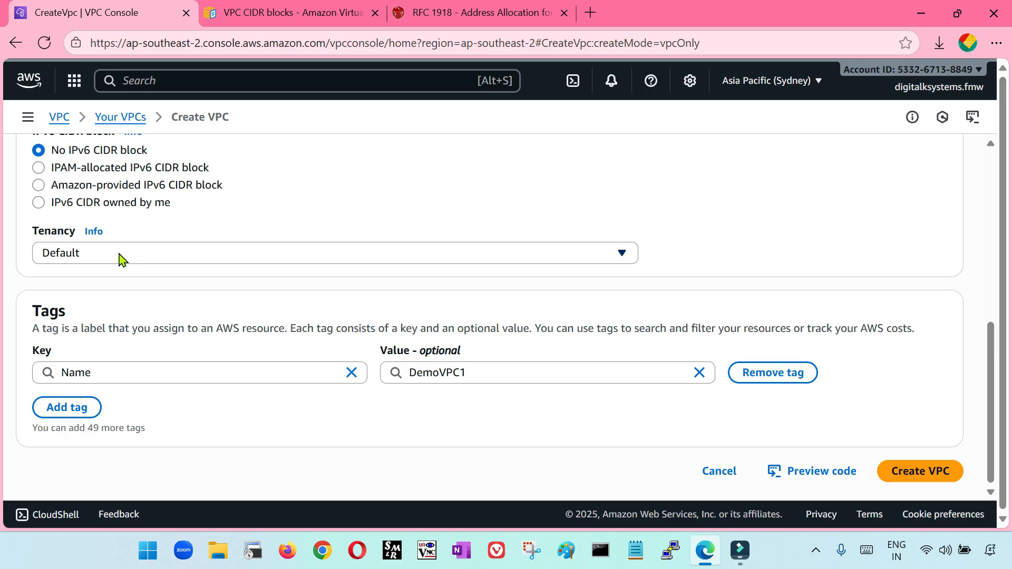
Step: Try Dedicated as the VPC's tenancy and set it back to Default
{"action": "left_click", "coordinate": [120, 258]}
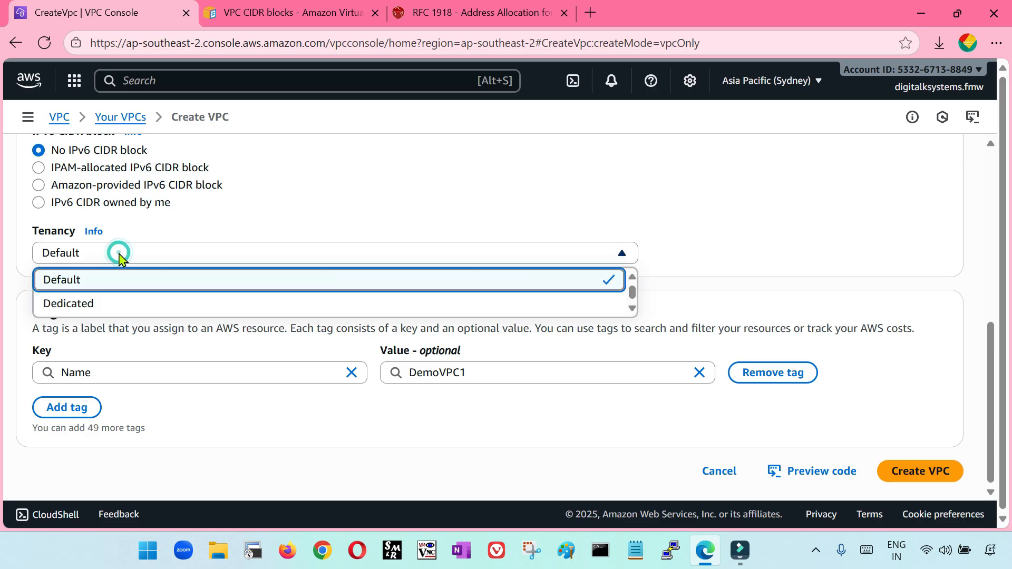
{"action": "left_click", "coordinate": [108, 306]}
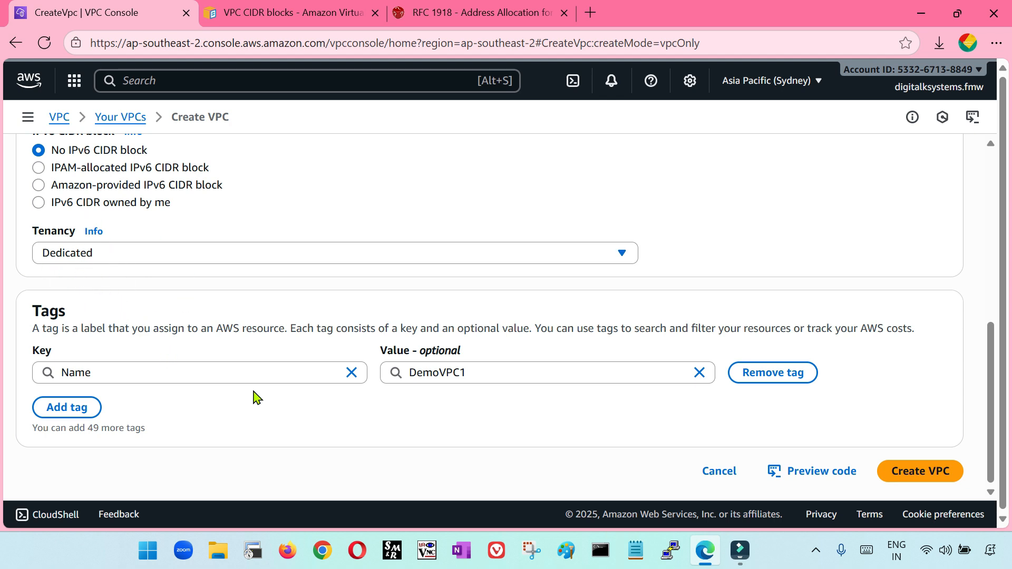
{"action": "left_click", "coordinate": [174, 272]}
{"action": "left_click", "coordinate": [93, 255]}
{"action": "left_click", "coordinate": [90, 280]}
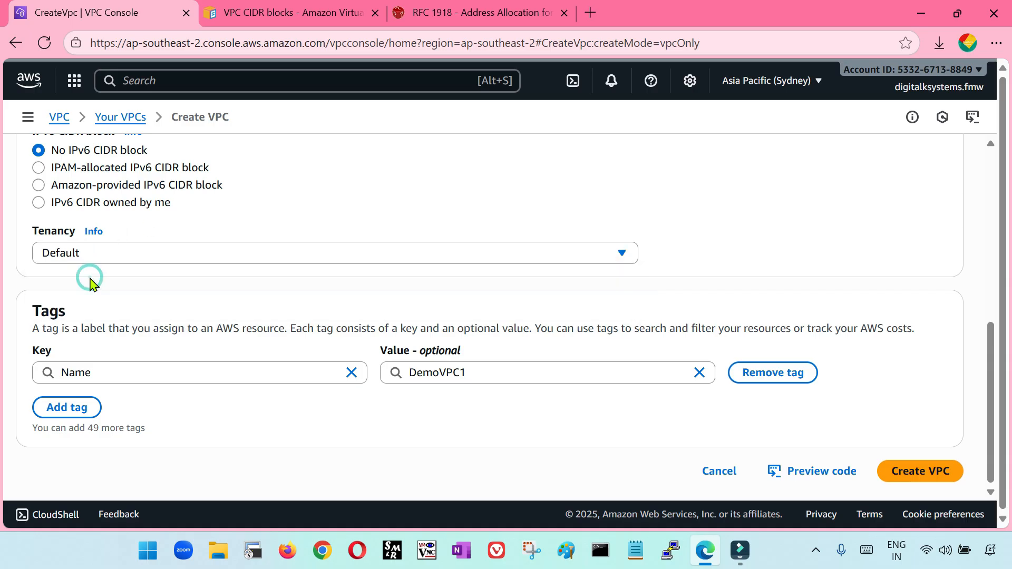
Step: Compare the Name tag's value in the Tags section with the name tag entered in the VPC settings
{"action": "scroll", "coordinate": [307, 400], "scroll_direction": "up", "scroll_amount": 2}
{"action": "scroll", "coordinate": [309, 399], "scroll_direction": "down", "scroll_amount": 2}
{"action": "left_click", "coordinate": [250, 407]}
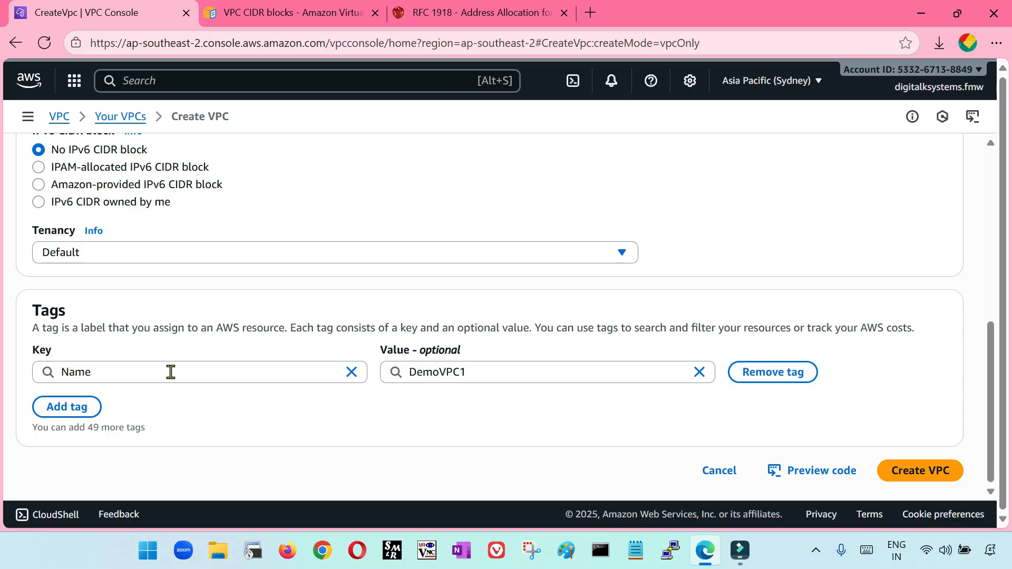
{"action": "left_click", "coordinate": [490, 372]}
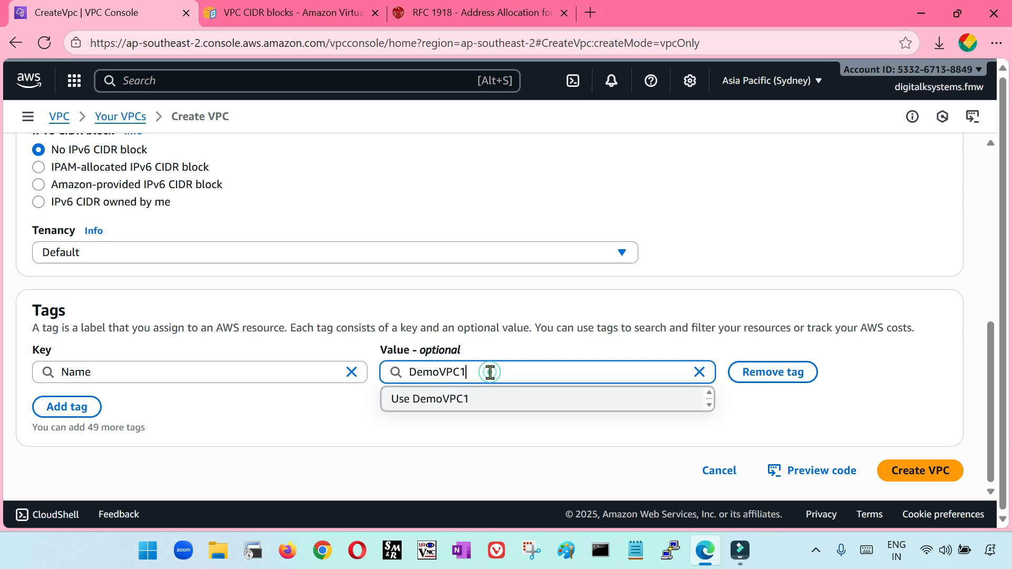
{"action": "left_click", "coordinate": [464, 432]}
{"action": "scroll", "coordinate": [195, 246], "scroll_direction": "up", "scroll_amount": 5}
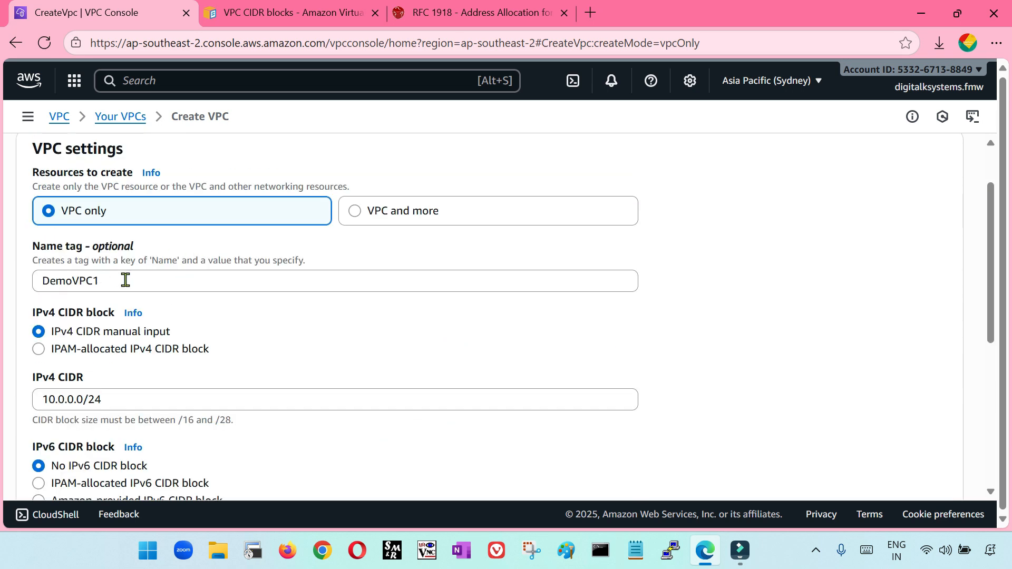
{"action": "left_click_drag", "start_coordinate": [129, 279], "coordinate": [9, 287]}
{"action": "left_click", "coordinate": [659, 319]}
{"action": "scroll", "coordinate": [359, 353], "scroll_direction": "down", "scroll_amount": 1}
{"action": "scroll", "coordinate": [358, 353], "scroll_direction": "down", "scroll_amount": 6}
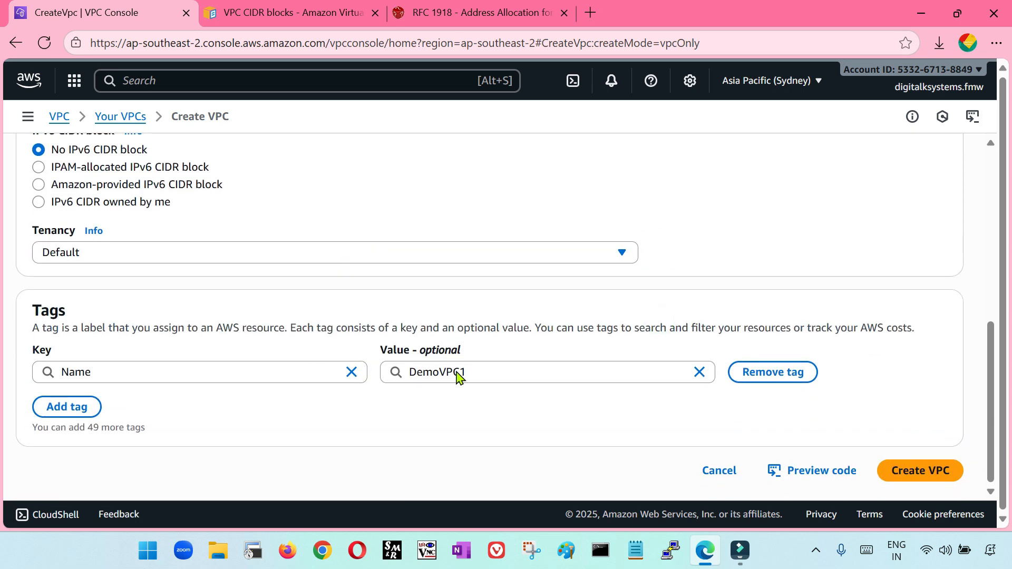
Step: Create the VPC with the entered settings and look over its details page
{"action": "scroll", "coordinate": [237, 403], "scroll_direction": "up", "scroll_amount": 7}
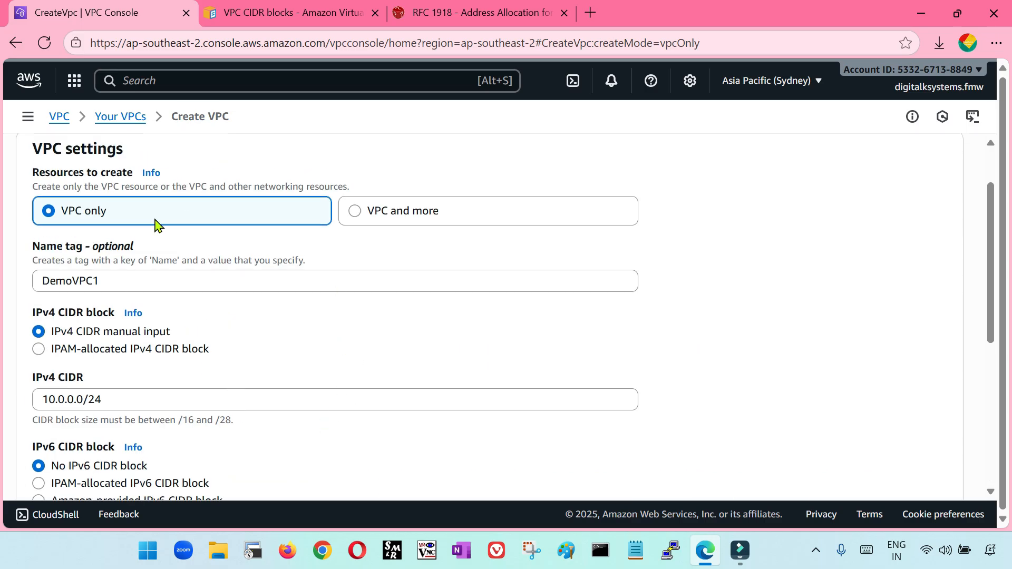
{"action": "scroll", "coordinate": [153, 263], "scroll_direction": "down", "scroll_amount": 6}
{"action": "left_click", "coordinate": [895, 474]}
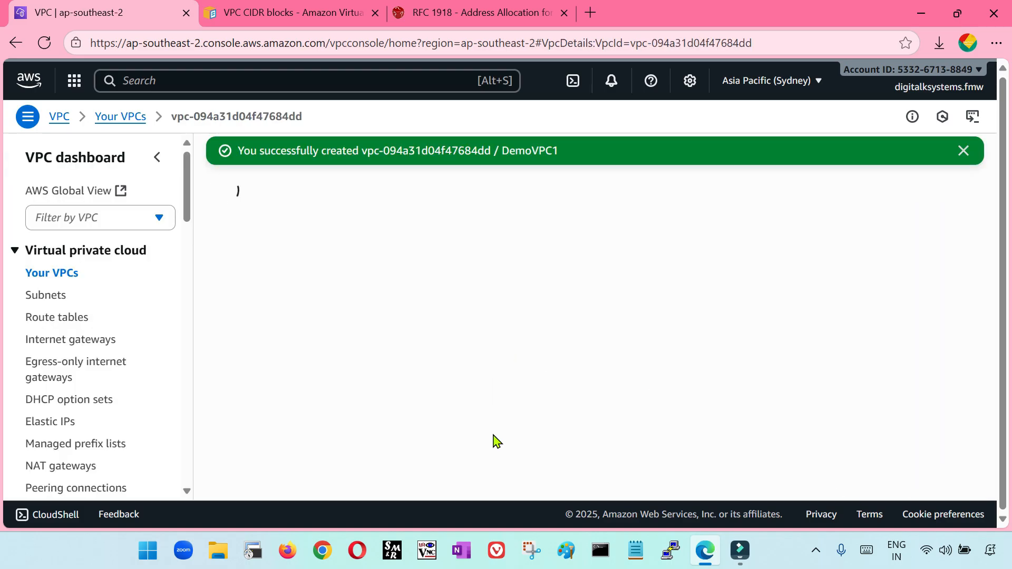
{"action": "left_click", "coordinate": [949, 152]}
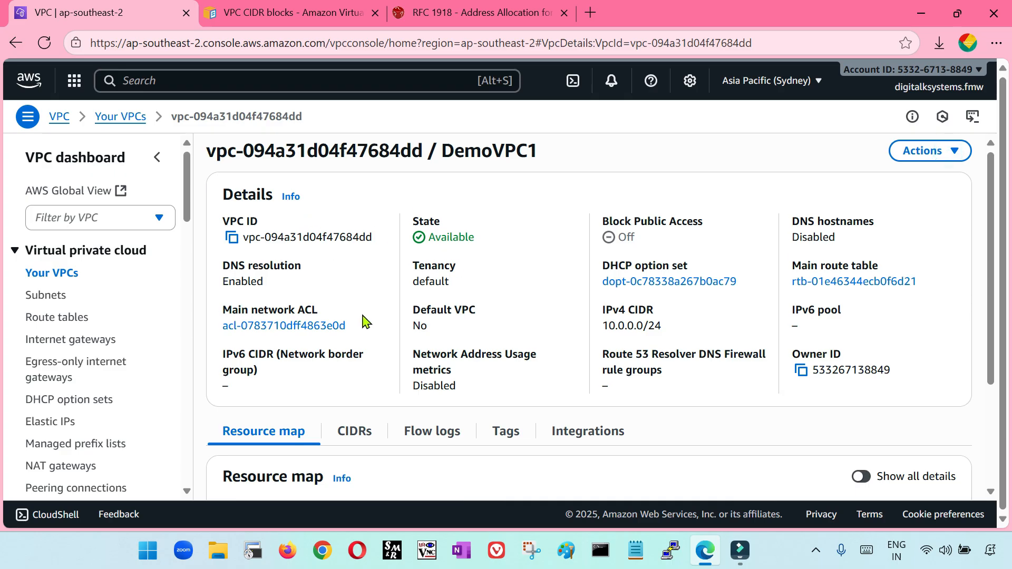
{"action": "scroll", "coordinate": [364, 322], "scroll_direction": "down", "scroll_amount": 3}
{"action": "scroll", "coordinate": [363, 322], "scroll_direction": "up", "scroll_amount": 3}
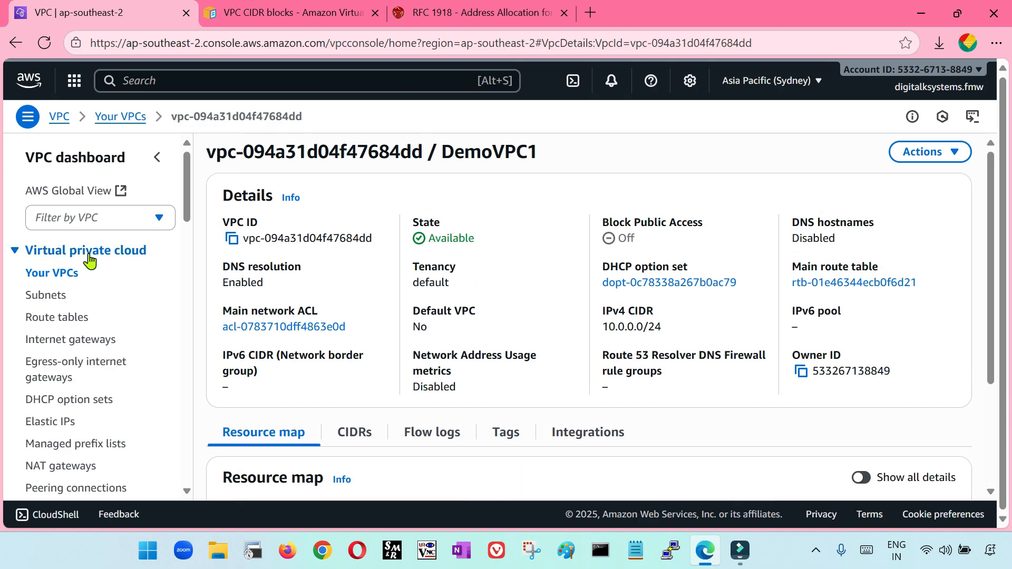
Step: Open the list of VPCs, select only DemoVPC1 and view its resource map
{"action": "left_click", "coordinate": [63, 274]}
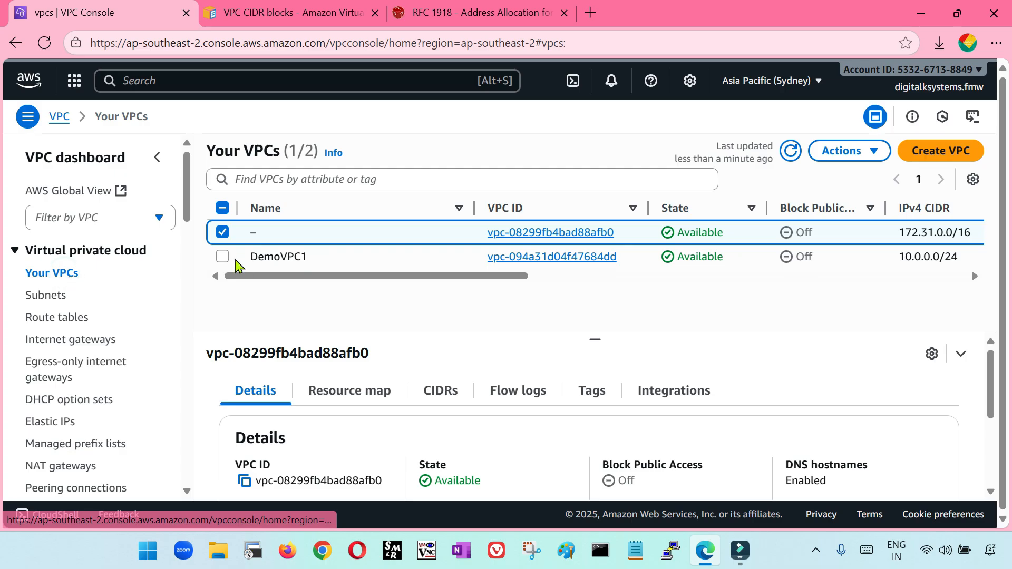
{"action": "left_click", "coordinate": [222, 231]}
{"action": "left_click", "coordinate": [224, 235]}
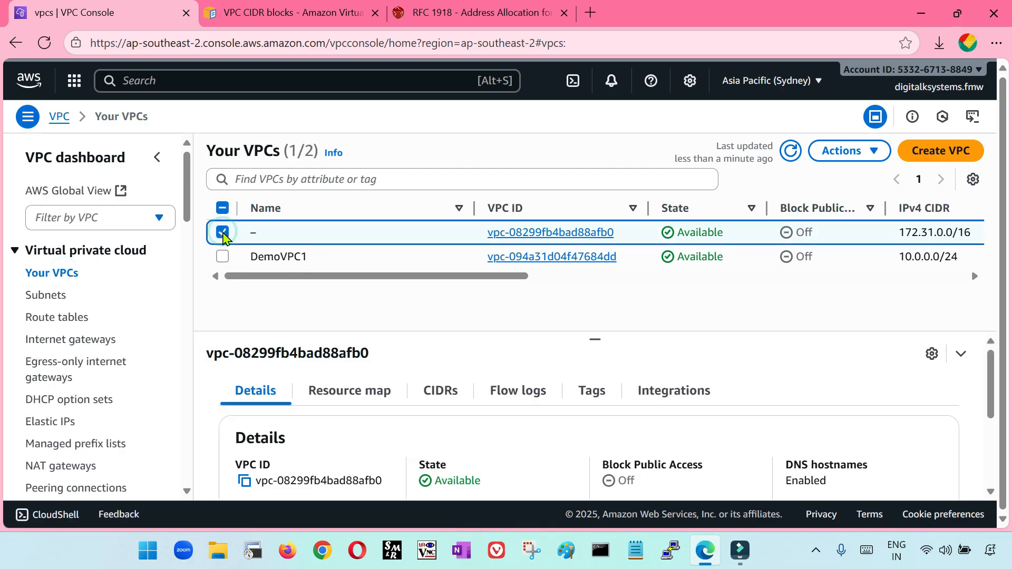
{"action": "left_click", "coordinate": [222, 232]}
{"action": "left_click", "coordinate": [222, 257]}
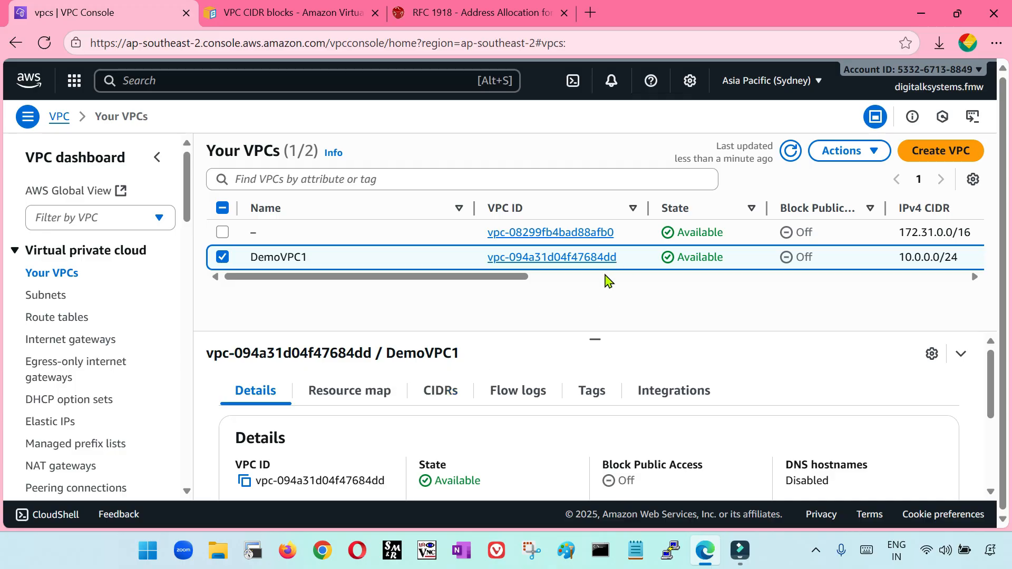
{"action": "left_click", "coordinate": [380, 394]}
{"action": "scroll", "coordinate": [496, 456], "scroll_direction": "down", "scroll_amount": 2}
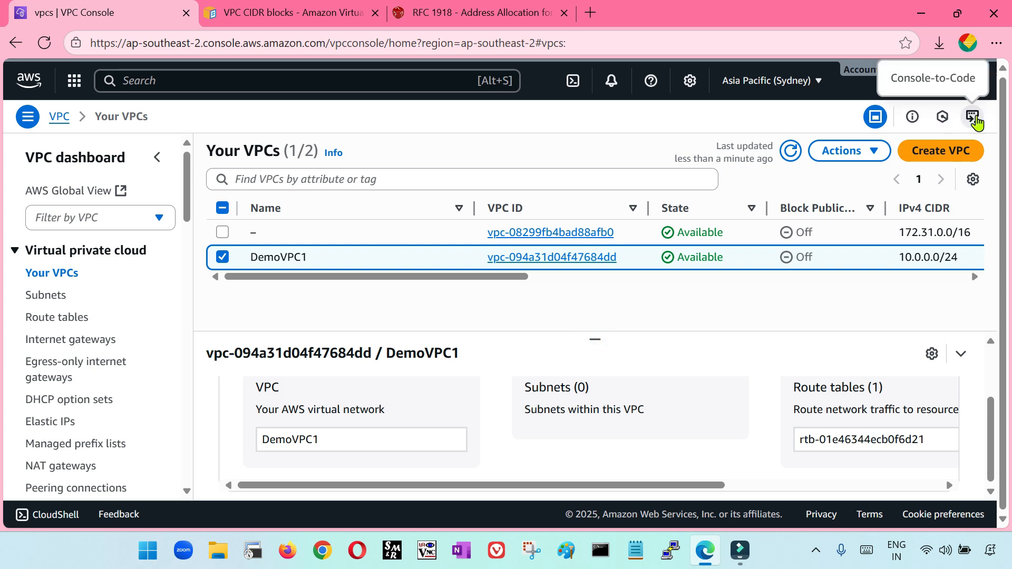
{"action": "scroll", "coordinate": [833, 348], "scroll_direction": "up", "scroll_amount": 2}
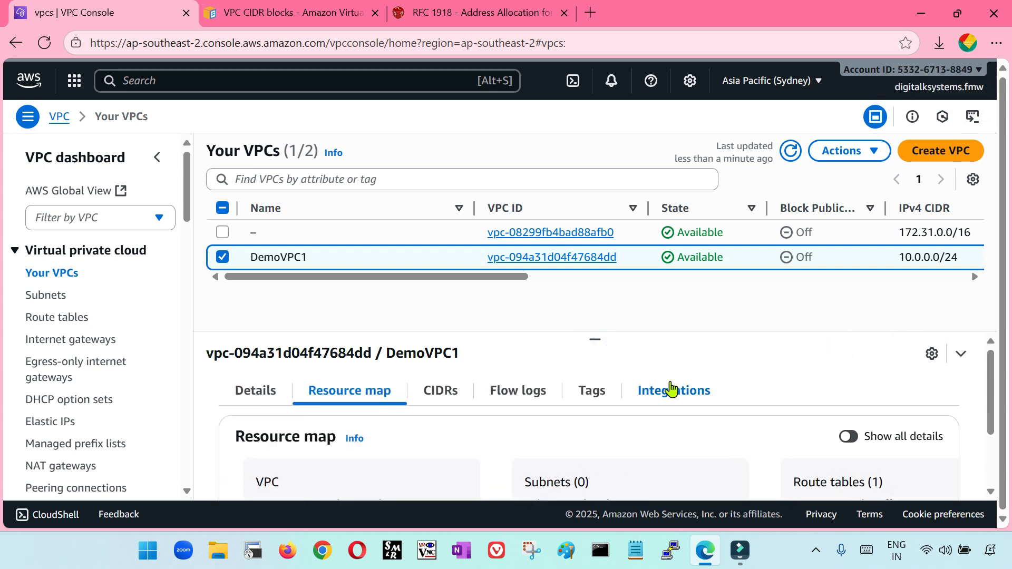
Step: Zoom the browser page out three levels and enlarge the details pane below the VPC list with no VPC selected
{"action": "left_click", "coordinate": [996, 43]}
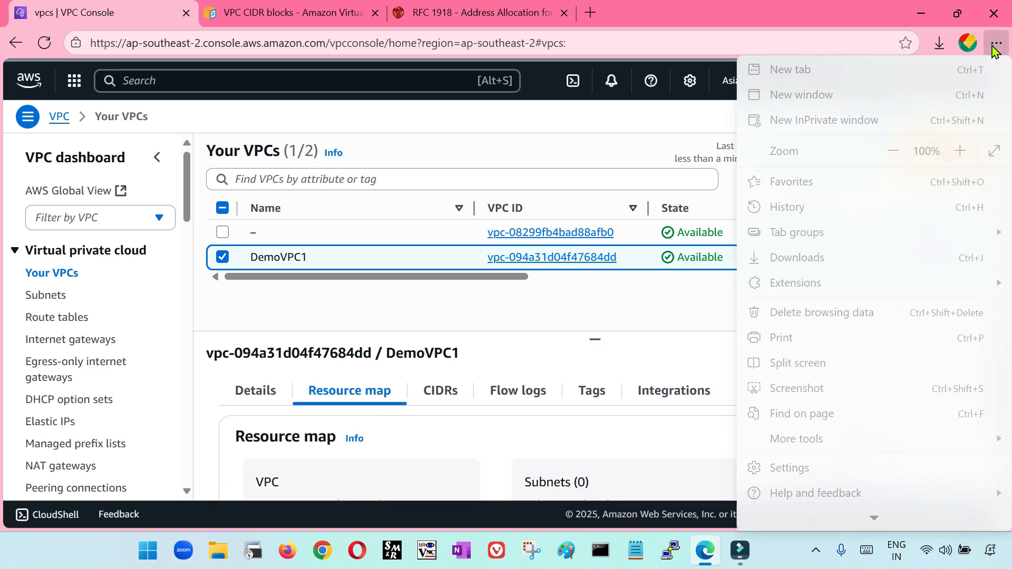
{"action": "left_click", "coordinate": [893, 150]}
{"action": "left_click", "coordinate": [893, 151]}
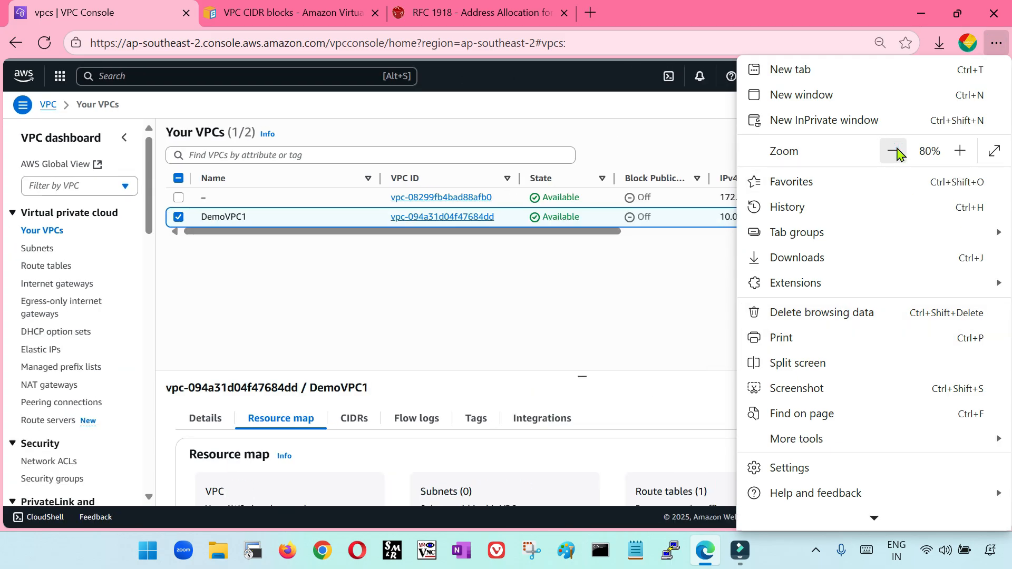
{"action": "left_click", "coordinate": [893, 150]}
{"action": "left_click", "coordinate": [269, 228]}
{"action": "left_click", "coordinate": [167, 208]}
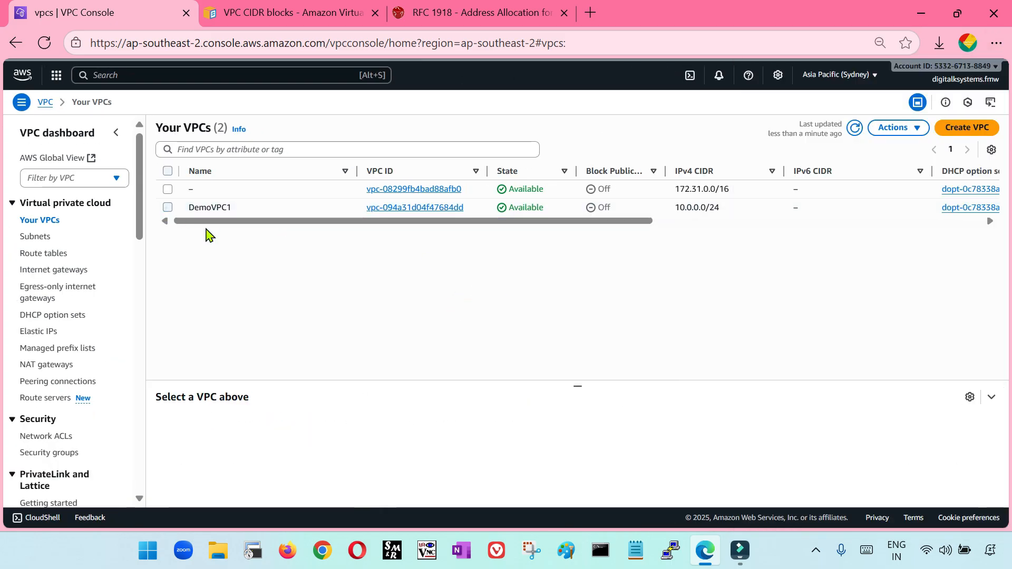
{"action": "left_click_drag", "start_coordinate": [578, 387], "coordinate": [576, 271]}
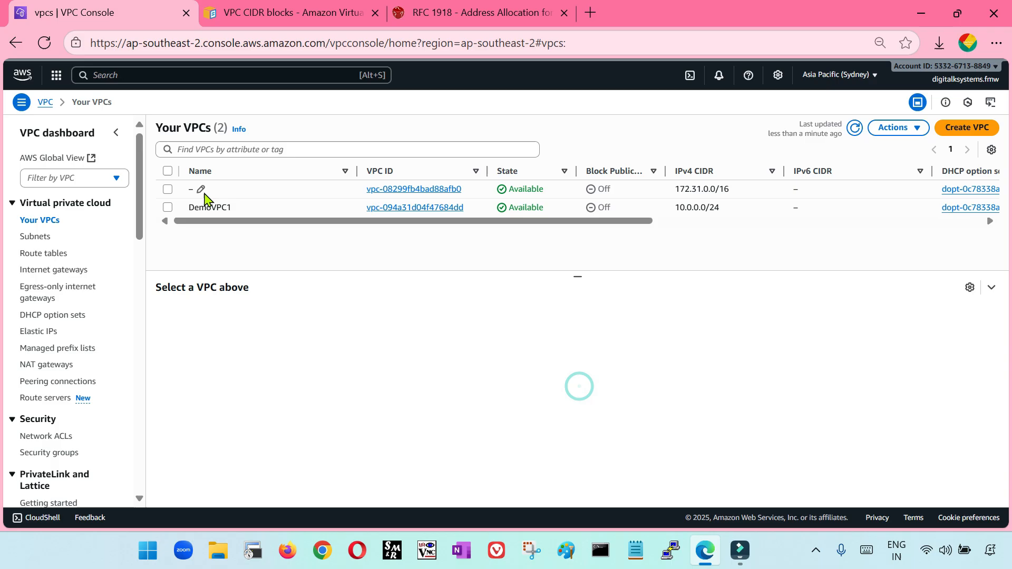
Step: Select the unnamed default VPC and examine the subnets, route table and network connection in its resource map
{"action": "left_click", "coordinate": [168, 188]}
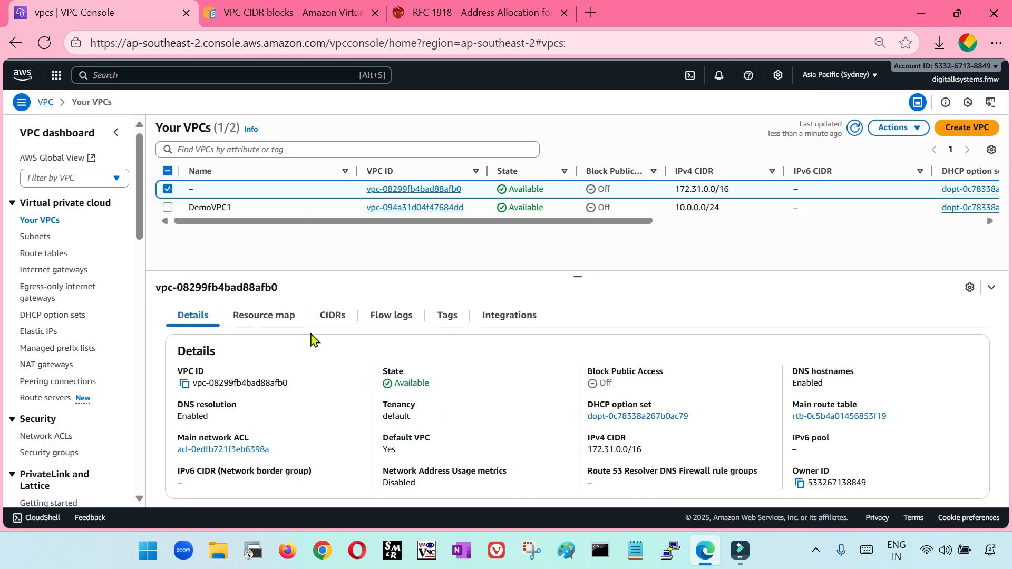
{"action": "left_click", "coordinate": [270, 318]}
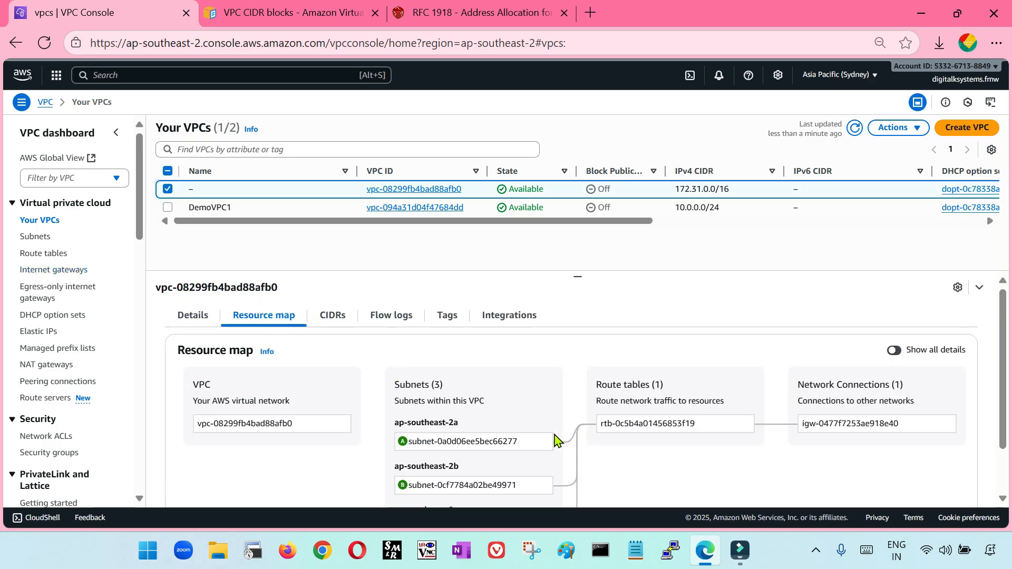
{"action": "scroll", "coordinate": [554, 441], "scroll_direction": "down", "scroll_amount": 1}
{"action": "scroll", "coordinate": [662, 444], "scroll_direction": "up", "scroll_amount": 1}
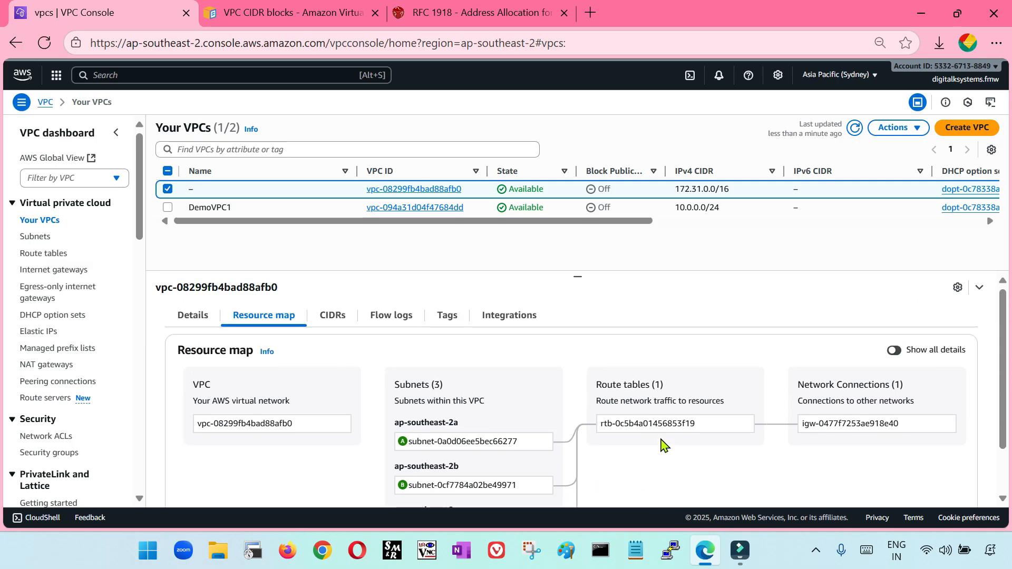
{"action": "scroll", "coordinate": [663, 445], "scroll_direction": "down", "scroll_amount": 1}
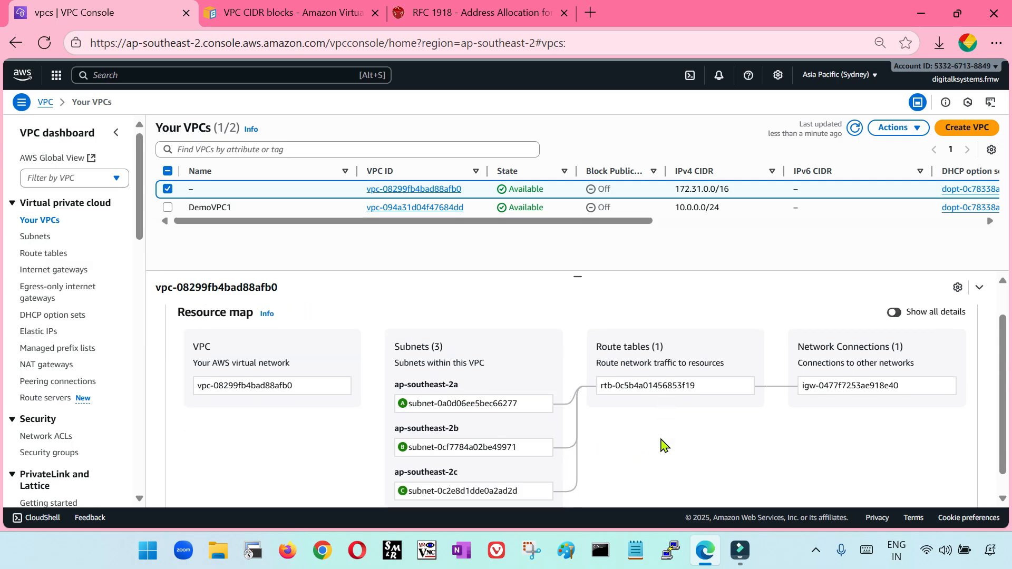
{"action": "left_click", "coordinate": [167, 190]}
{"action": "left_click", "coordinate": [167, 190]}
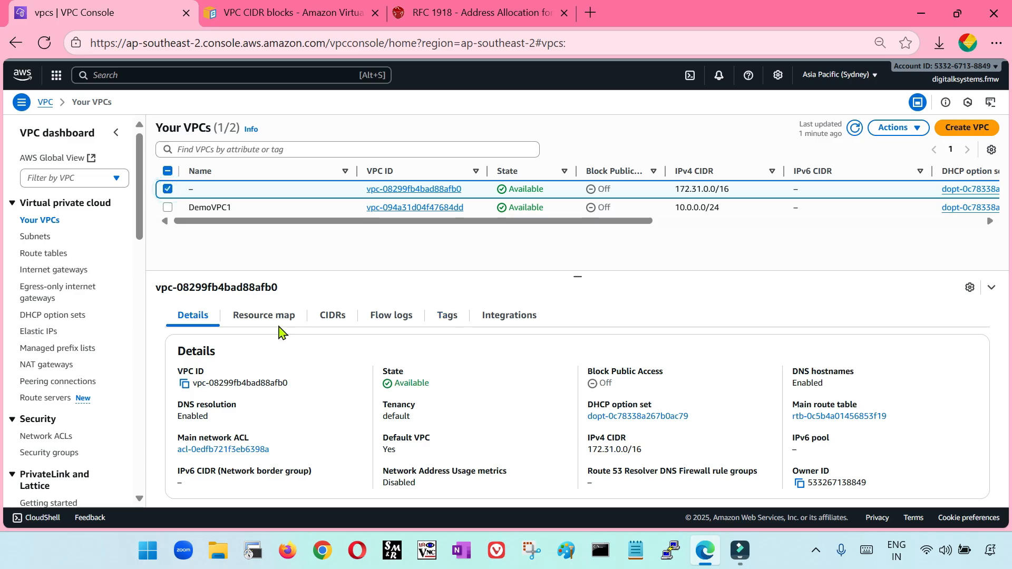
{"action": "left_click", "coordinate": [279, 324]}
{"action": "scroll", "coordinate": [448, 382], "scroll_direction": "down", "scroll_amount": 1}
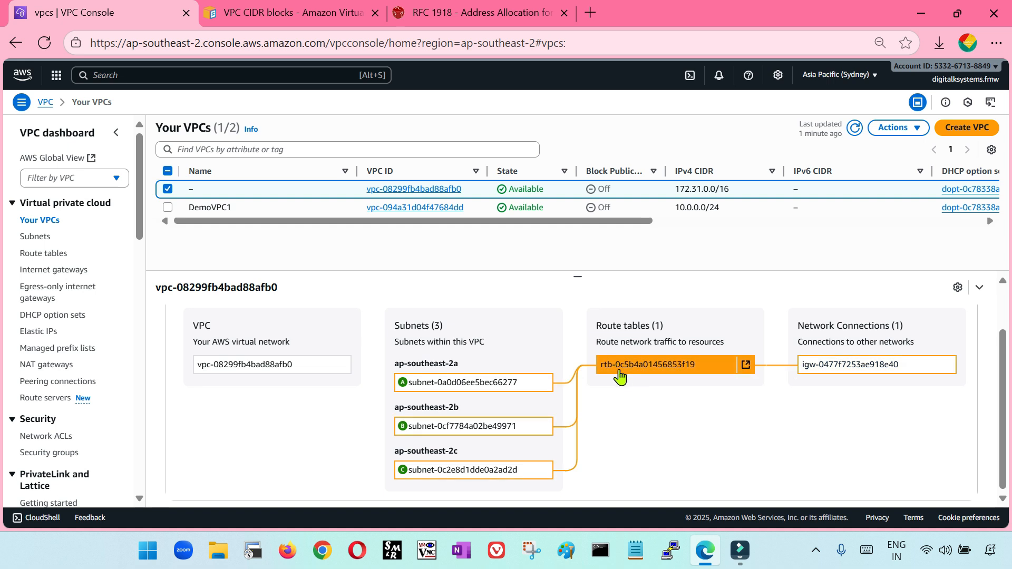
Step: Switch the selection to DemoVPC1 and compare its resource map with the default VPC's
{"action": "left_click", "coordinate": [168, 207]}
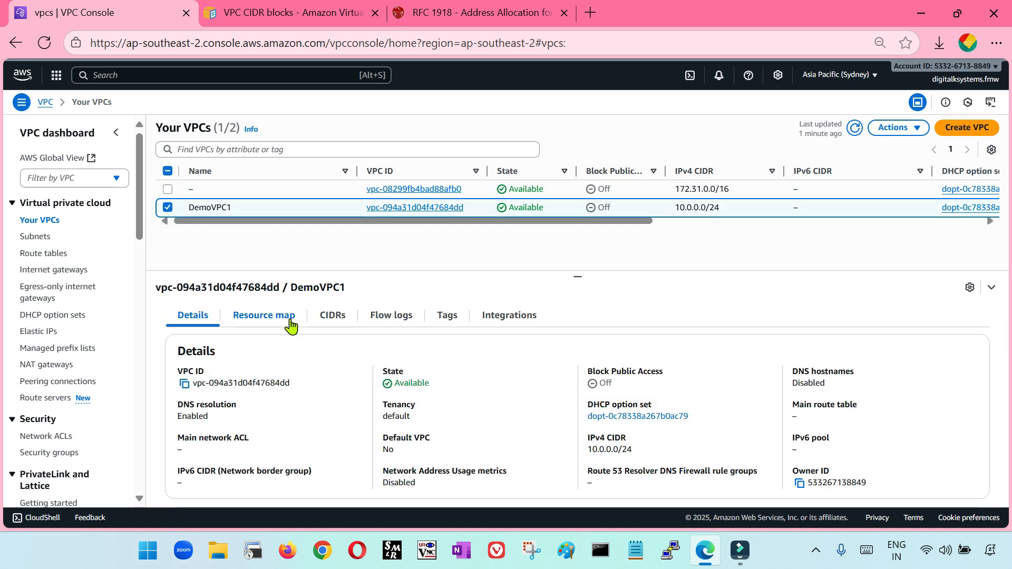
{"action": "left_click", "coordinate": [274, 315]}
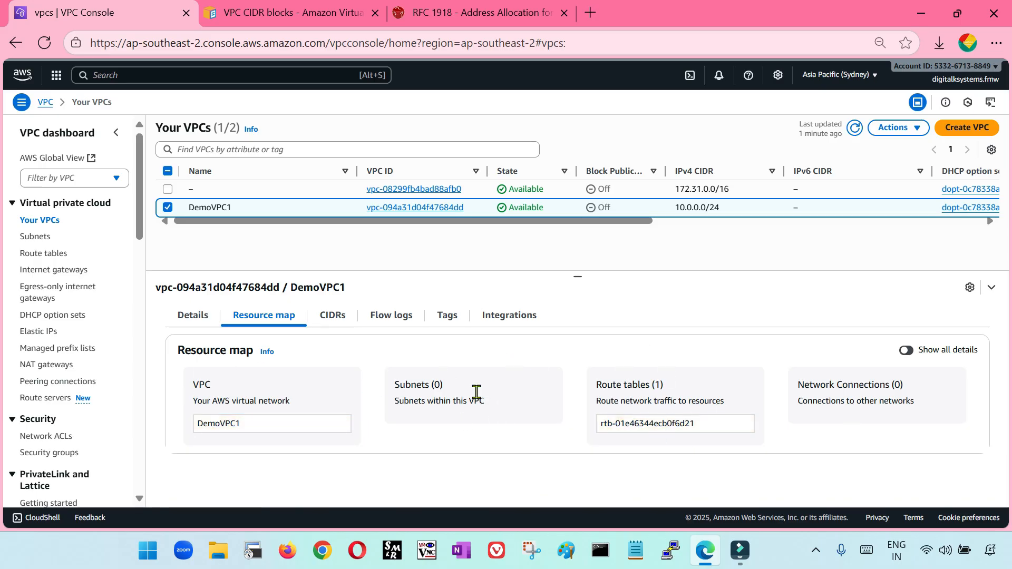
Step: Review the subnets, route tables, internet gateways and network ACLs lists, opening and cancelling the subnet creation form along the way
{"action": "left_click", "coordinate": [37, 238]}
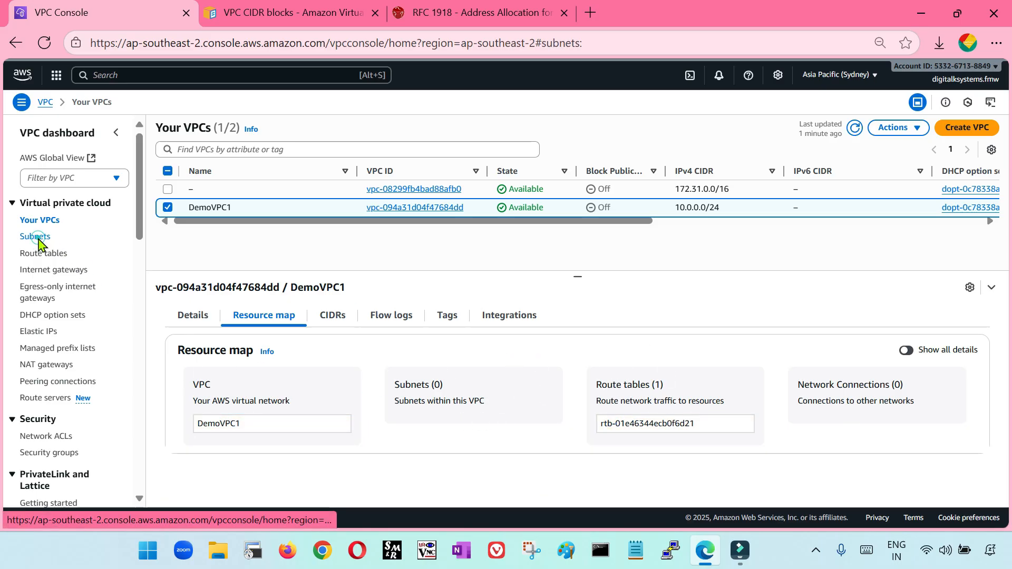
{"action": "left_click", "coordinate": [947, 128]}
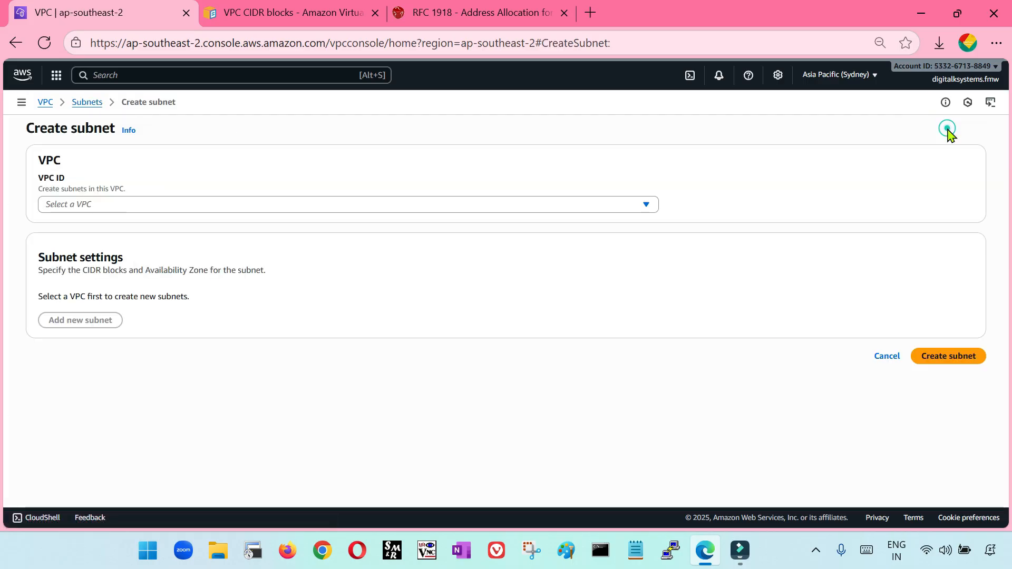
{"action": "left_click", "coordinate": [887, 358]}
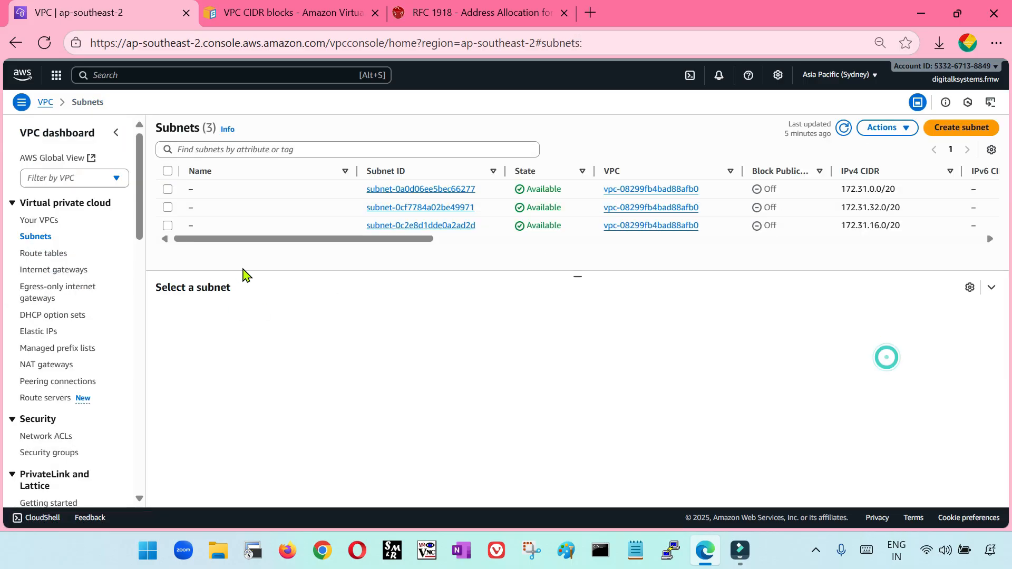
{"action": "left_click", "coordinate": [47, 253]}
{"action": "left_click", "coordinate": [55, 270]}
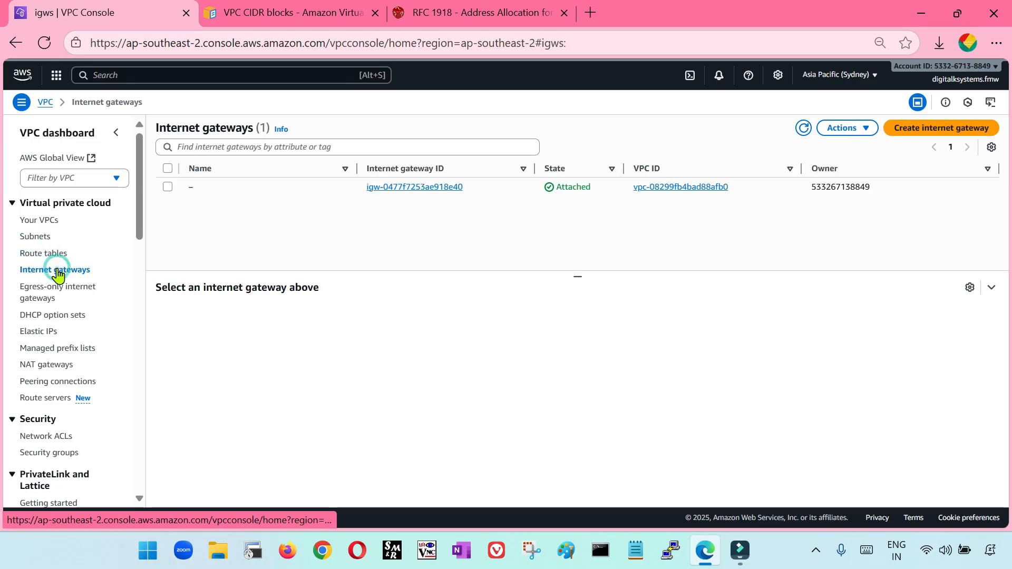
{"action": "left_click", "coordinate": [66, 438]}
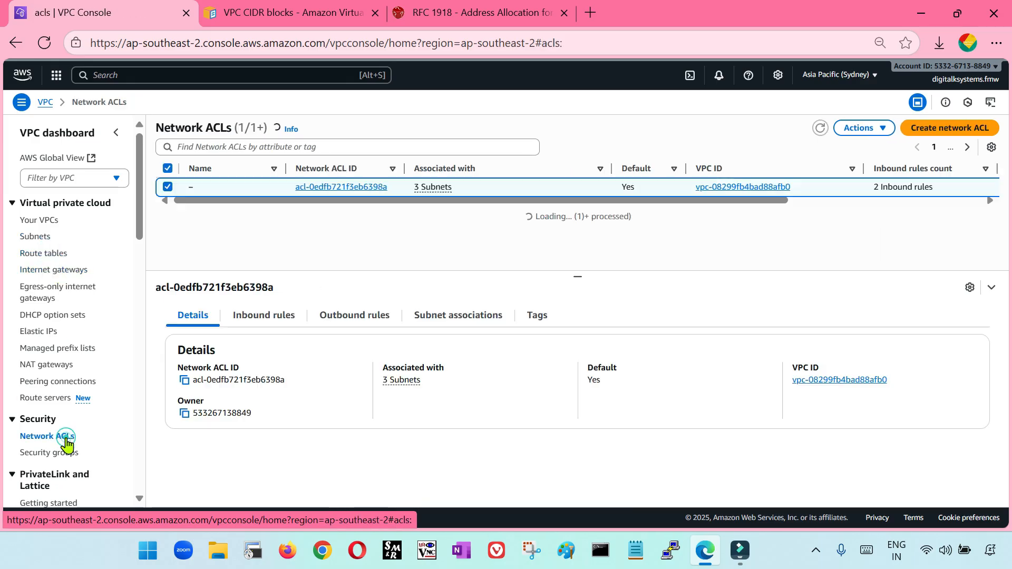
Step: Return to the VPC list, deselect DemoVPC1 and start creating a VPC with the VPC and more option
{"action": "left_click", "coordinate": [48, 222]}
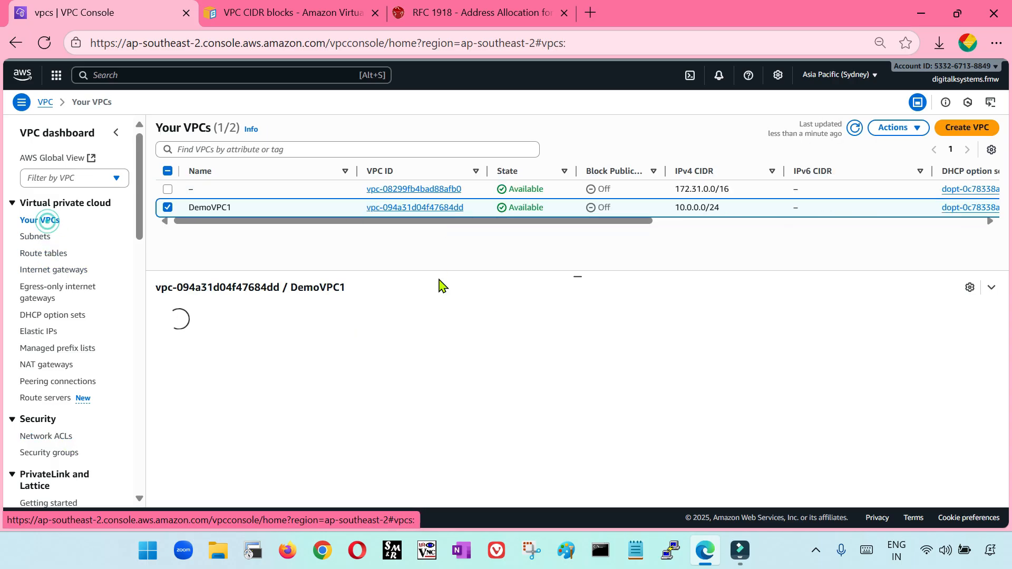
{"action": "left_click", "coordinate": [167, 207]}
{"action": "left_click", "coordinate": [967, 128]}
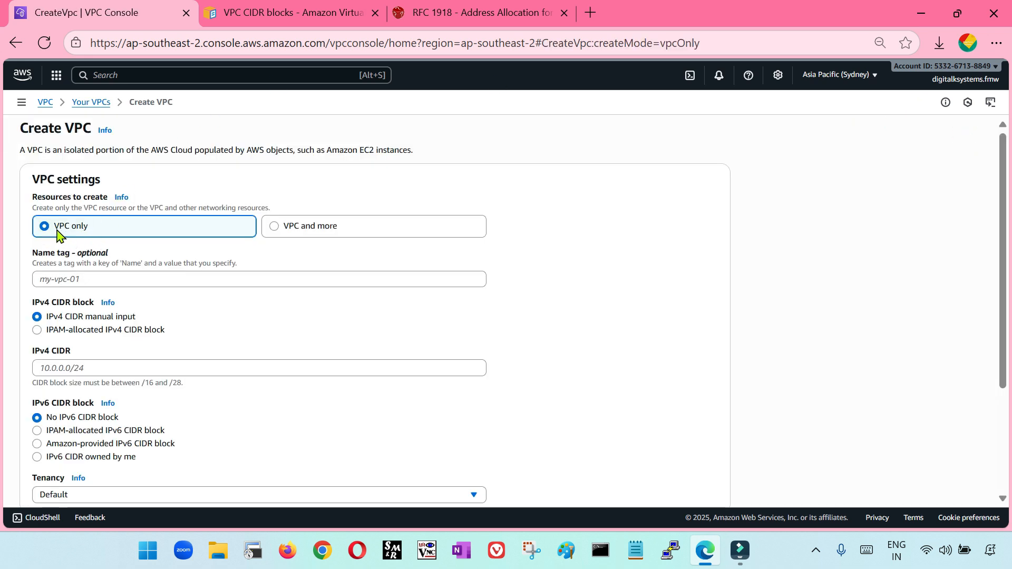
{"action": "scroll", "coordinate": [60, 242], "scroll_direction": "down", "scroll_amount": 2}
{"action": "scroll", "coordinate": [222, 348], "scroll_direction": "up", "scroll_amount": 2}
{"action": "left_click", "coordinate": [274, 227]}
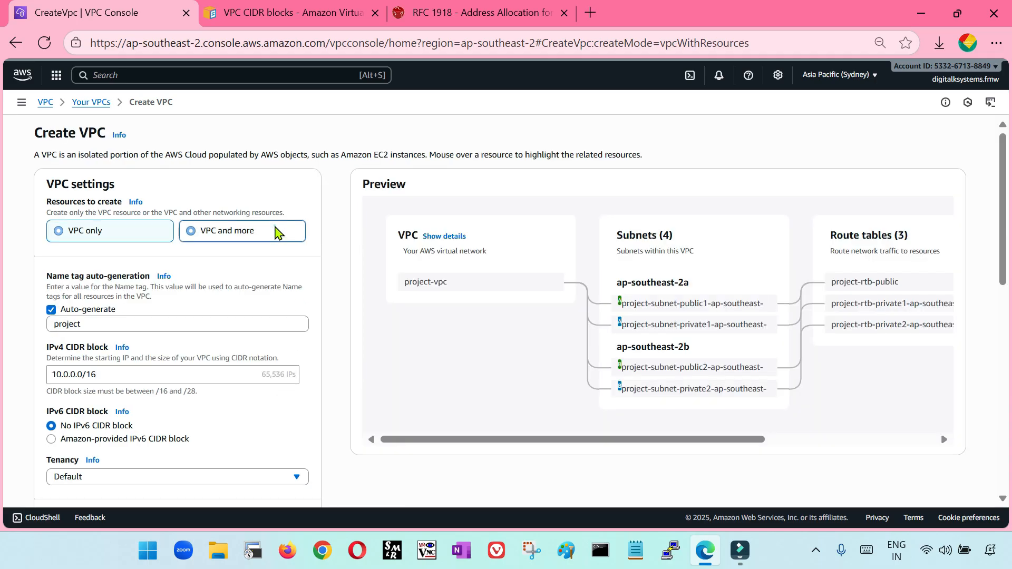
Step: Review the VPC and more settings through to the DNS options, together with the resource preview
{"action": "scroll", "coordinate": [277, 330], "scroll_direction": "down", "scroll_amount": 1}
{"action": "scroll", "coordinate": [280, 333], "scroll_direction": "up", "scroll_amount": 1}
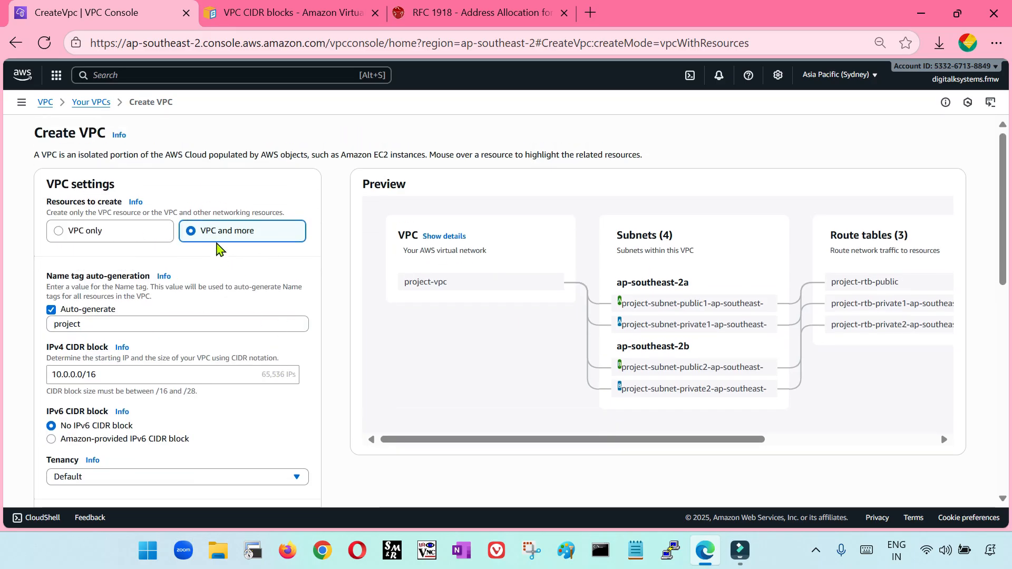
{"action": "scroll", "coordinate": [253, 321], "scroll_direction": "down", "scroll_amount": 1}
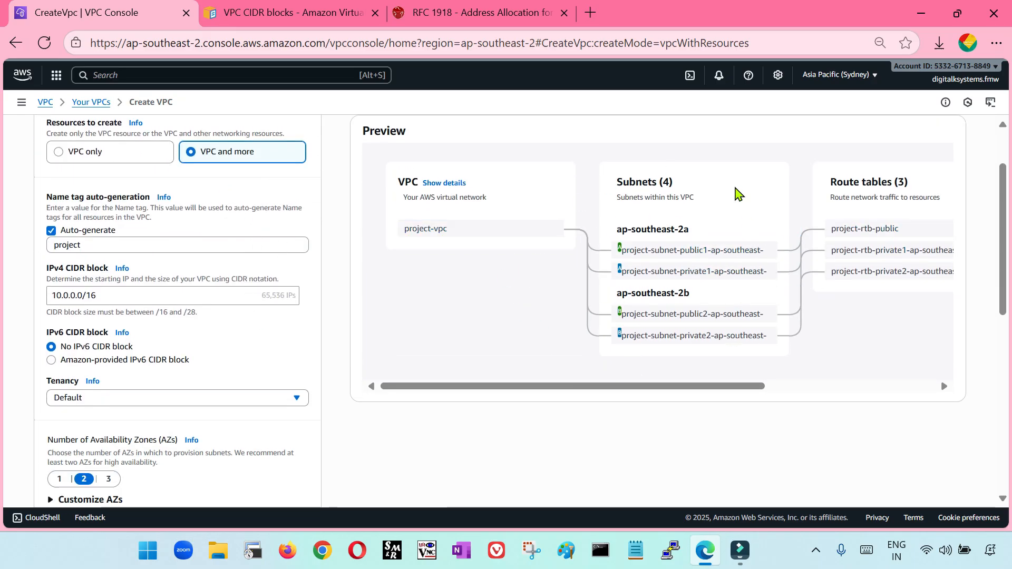
{"action": "scroll", "coordinate": [227, 379], "scroll_direction": "down", "scroll_amount": 6}
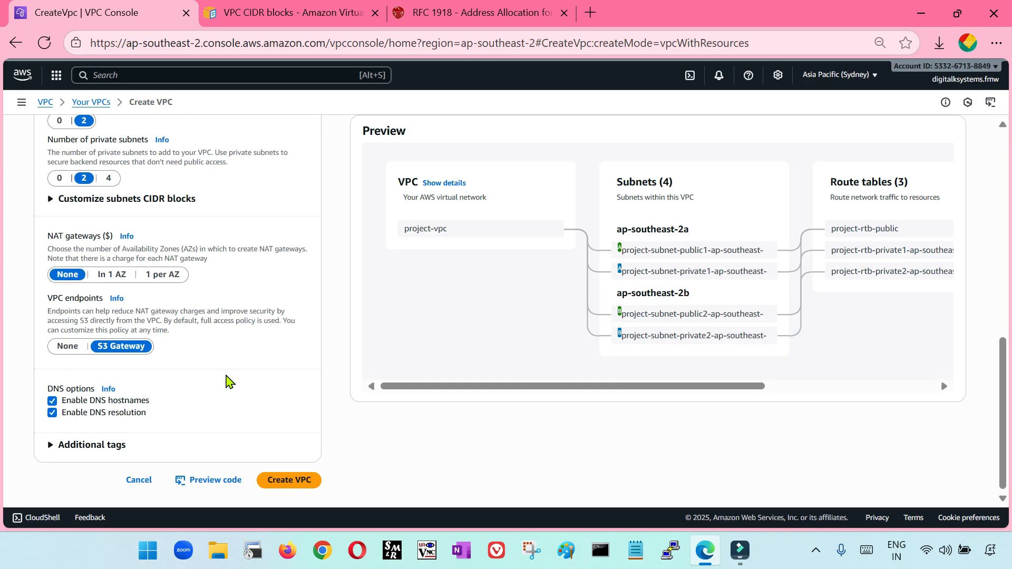
{"action": "scroll", "coordinate": [226, 380], "scroll_direction": "up", "scroll_amount": 7}
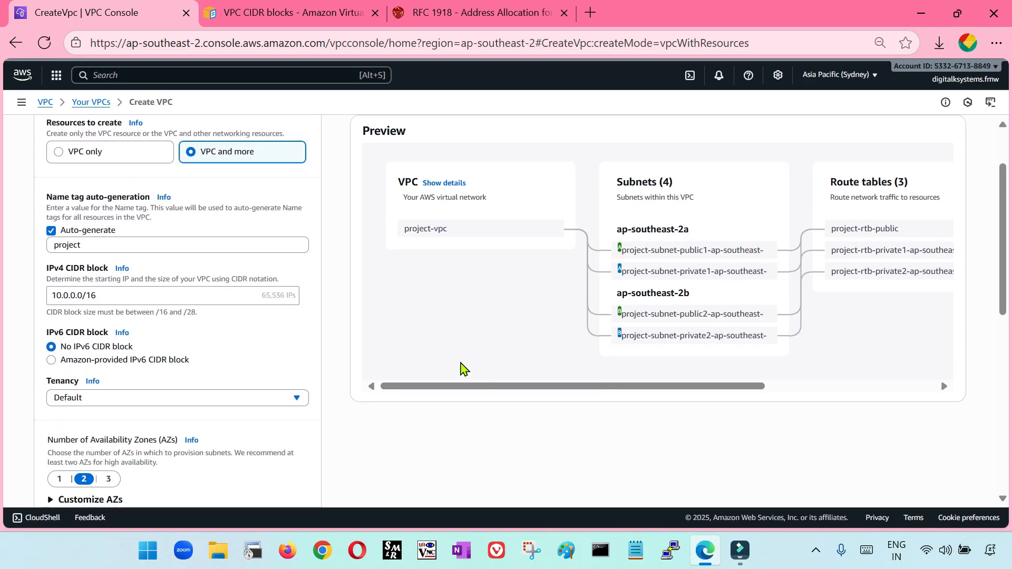
{"action": "scroll", "coordinate": [455, 399], "scroll_direction": "up", "scroll_amount": 1}
{"action": "scroll", "coordinate": [455, 399], "scroll_direction": "down", "scroll_amount": 1}
Step: Examine the auto-generated name tag prefix and how the preview applies it to subnets, route tables and network connections
{"action": "left_click", "coordinate": [100, 246]}
{"action": "key", "text": "ctrl+a"}
{"action": "left_click", "coordinate": [119, 248]}
{"action": "left_click_drag", "start_coordinate": [119, 246], "coordinate": [16, 248]}
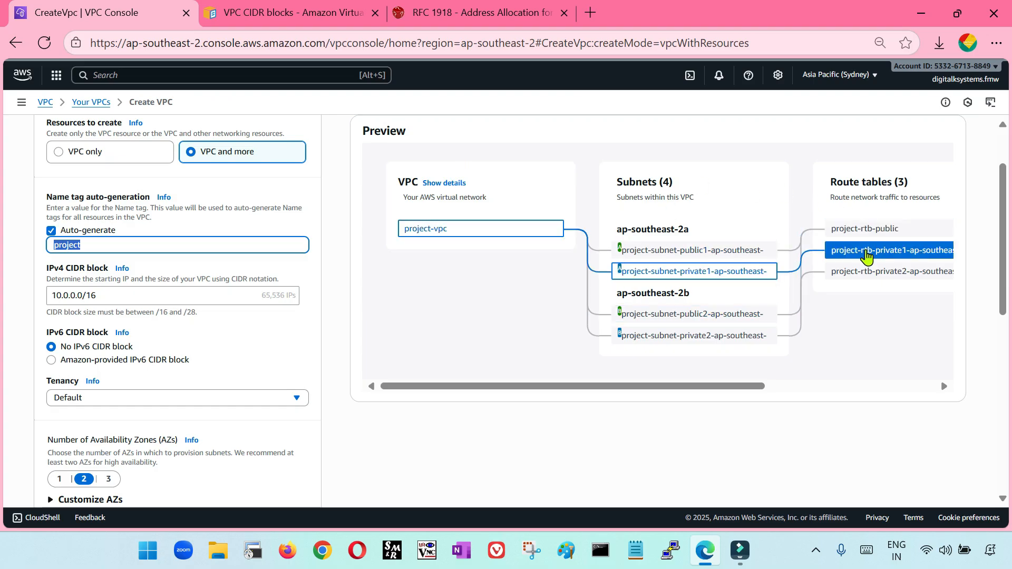
{"action": "left_click", "coordinate": [125, 246]}
{"action": "left_click", "coordinate": [493, 420]}
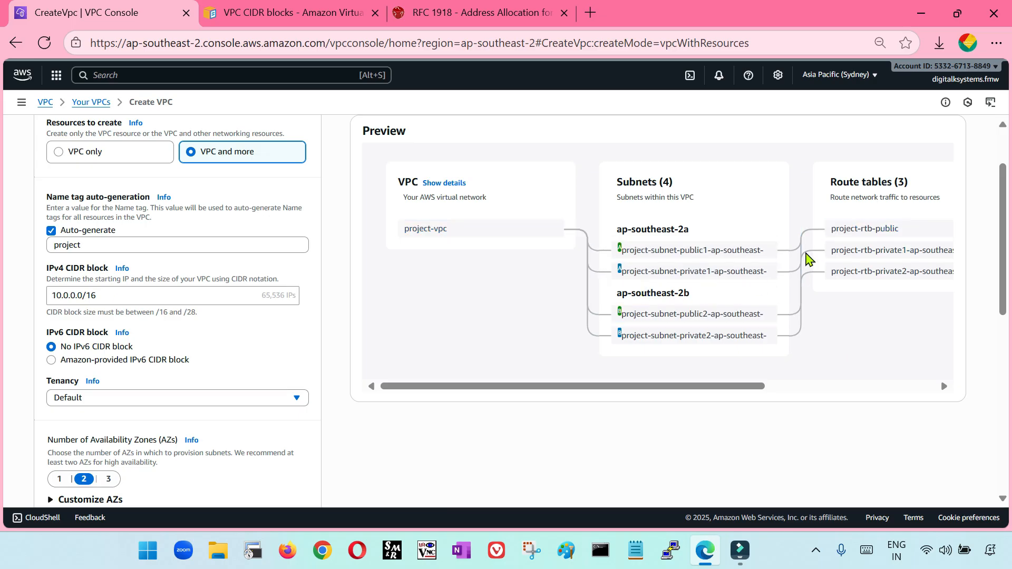
{"action": "left_click_drag", "start_coordinate": [753, 386], "coordinate": [915, 388]}
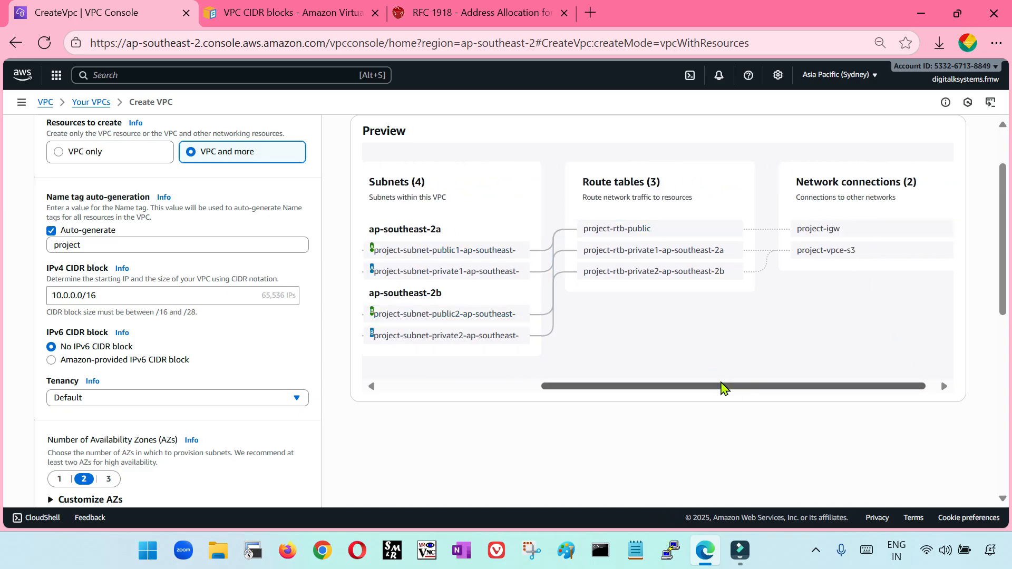
{"action": "left_click_drag", "start_coordinate": [724, 385], "coordinate": [548, 399]}
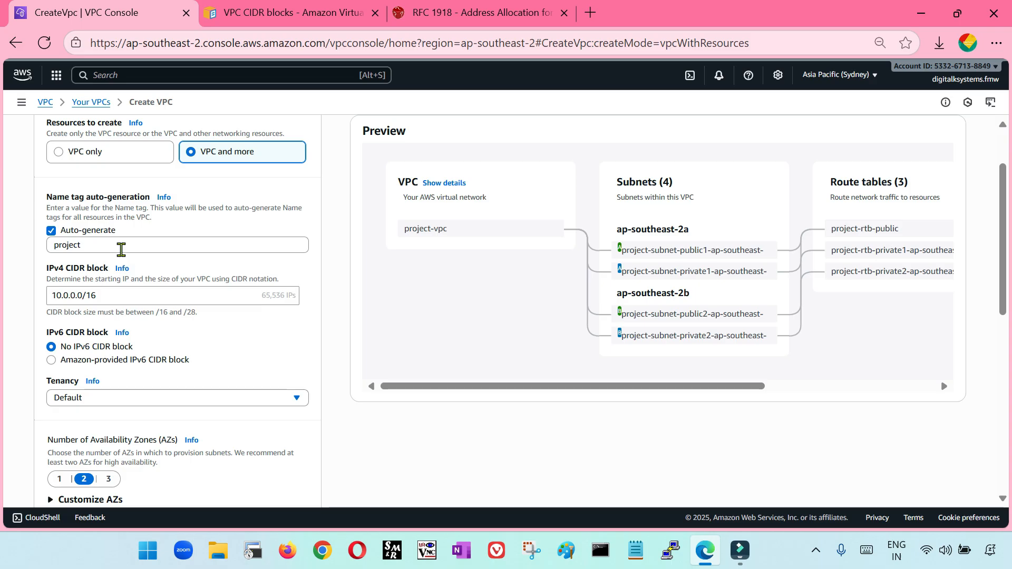
Step: Examine the prefilled IPv4 CIDR block for the new VPC
{"action": "left_click", "coordinate": [116, 296]}
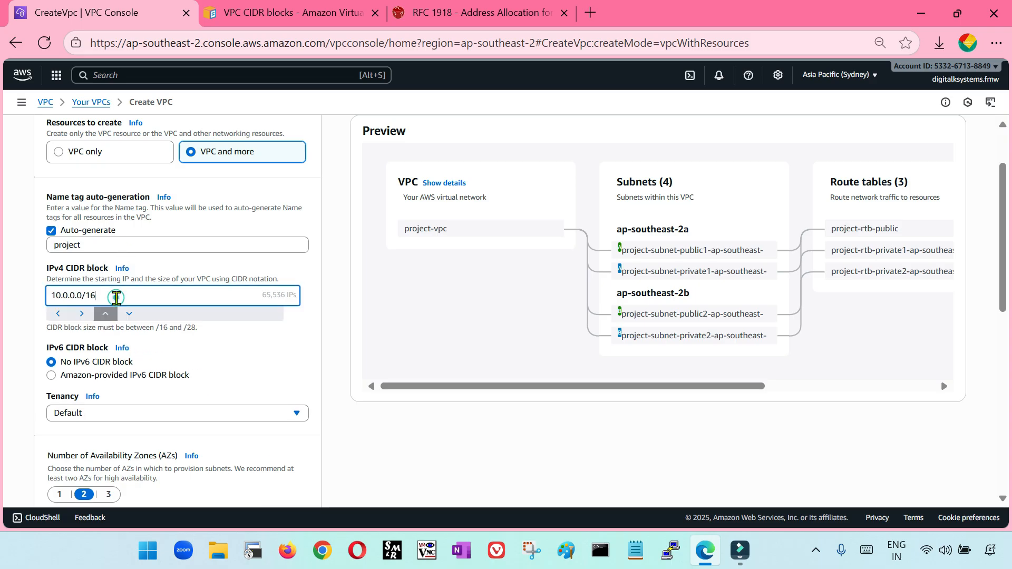
{"action": "left_click", "coordinate": [19, 301]}
{"action": "scroll", "coordinate": [180, 344], "scroll_direction": "up", "scroll_amount": 2}
{"action": "scroll", "coordinate": [180, 344], "scroll_direction": "down", "scroll_amount": 1}
{"action": "scroll", "coordinate": [177, 343], "scroll_direction": "down", "scroll_amount": 1}
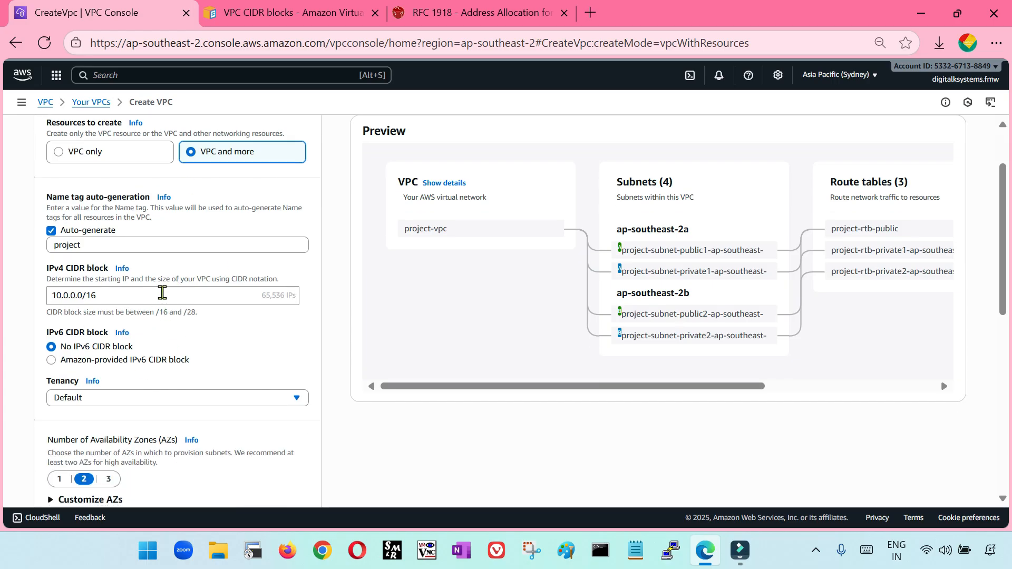
{"action": "left_click_drag", "start_coordinate": [162, 292], "coordinate": [12, 305]}
{"action": "left_click", "coordinate": [20, 306]}
{"action": "triple_click", "coordinate": [127, 297]}
{"action": "left_click", "coordinate": [237, 321]}
Step: View the tenancy choices for the new VPC and keep Default
{"action": "scroll", "coordinate": [233, 343], "scroll_direction": "down", "scroll_amount": 1}
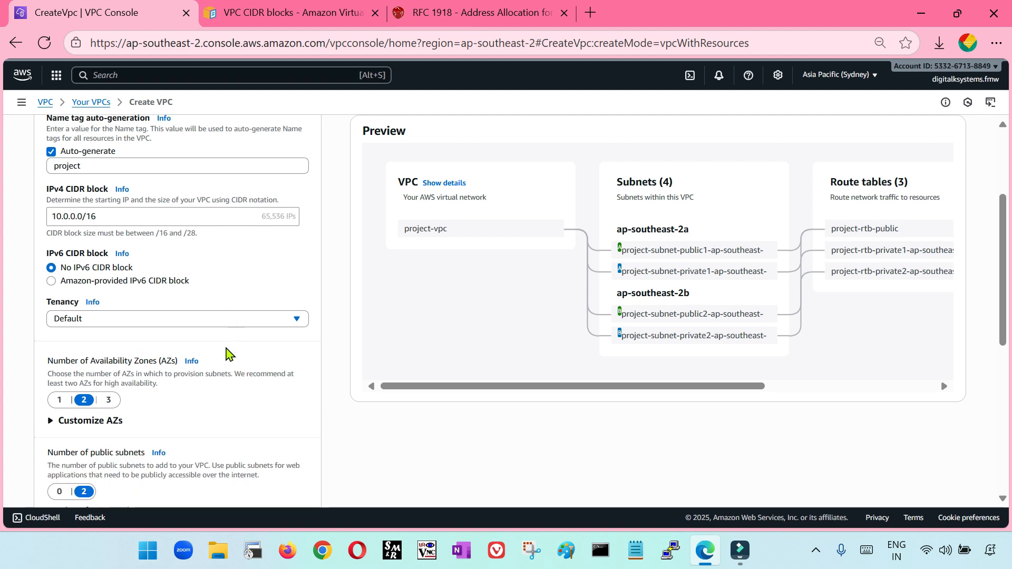
{"action": "scroll", "coordinate": [228, 354], "scroll_direction": "down", "scroll_amount": 1}
{"action": "left_click", "coordinate": [106, 242]}
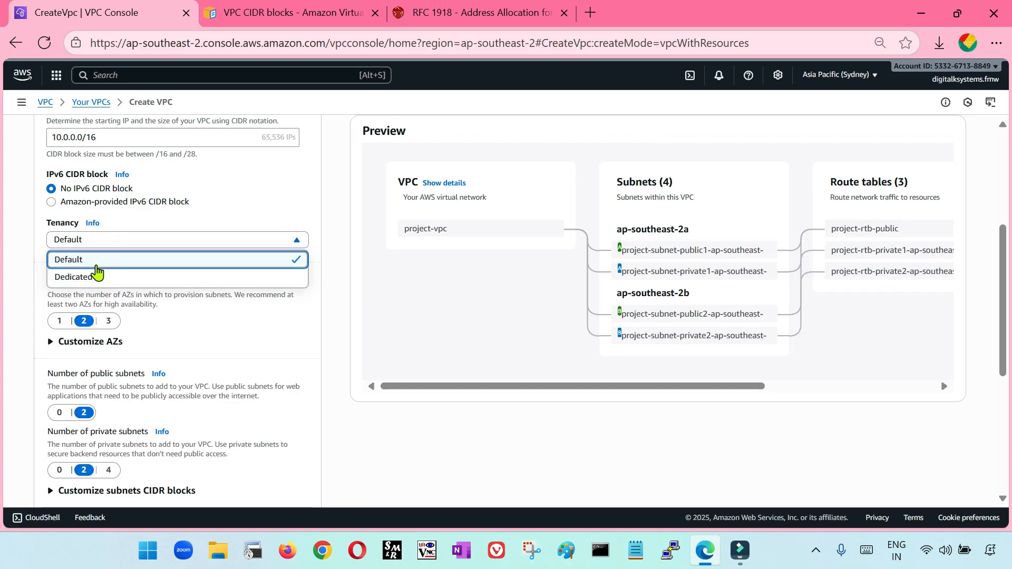
{"action": "left_click", "coordinate": [96, 260]}
{"action": "scroll", "coordinate": [161, 274], "scroll_direction": "up", "scroll_amount": 1}
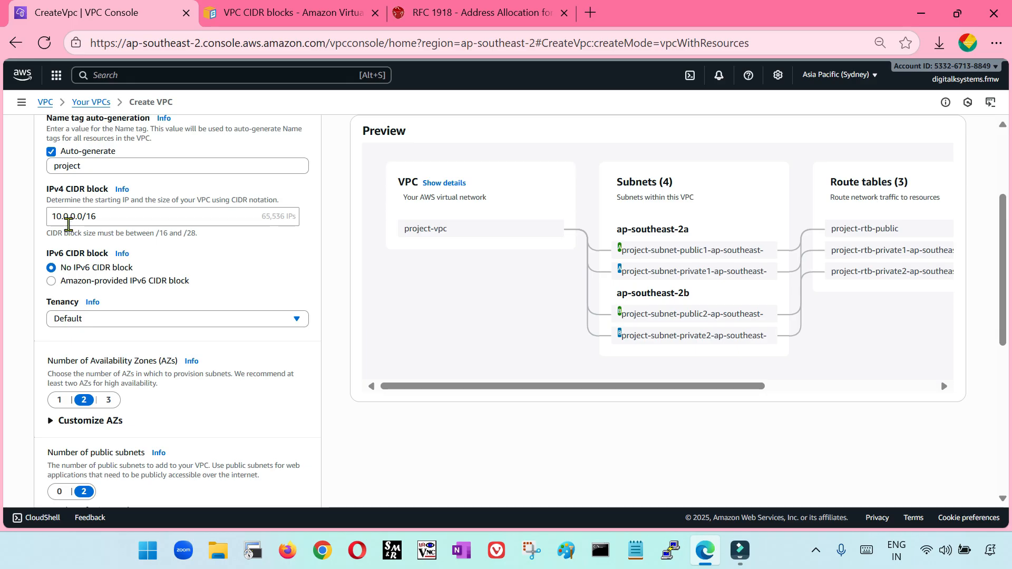
Step: Examine the number of Availability Zones setting and the public and private subnet counts for the Sydney region
{"action": "scroll", "coordinate": [150, 290], "scroll_direction": "down", "scroll_amount": 3}
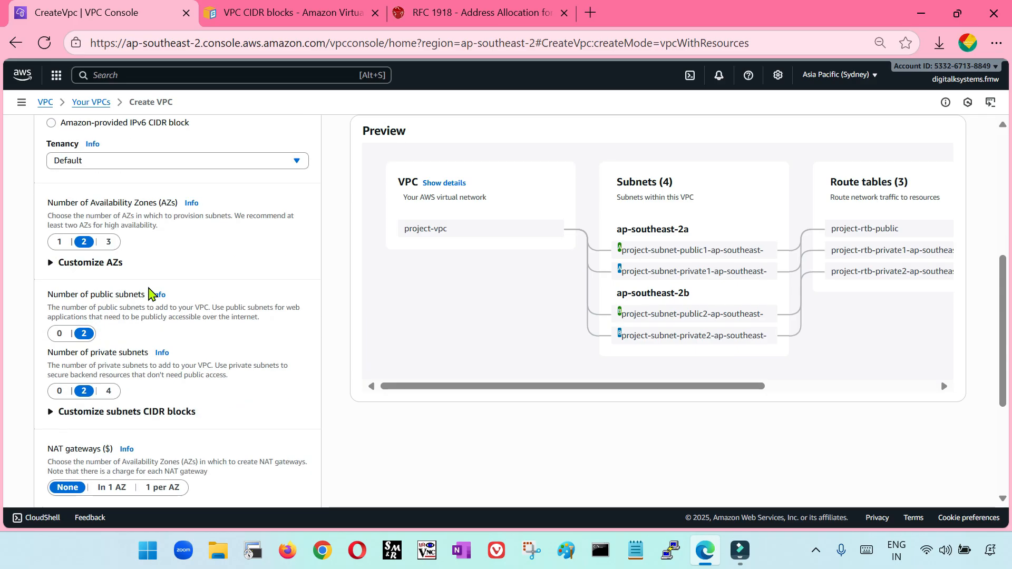
{"action": "scroll", "coordinate": [151, 289], "scroll_direction": "up", "scroll_amount": 4}
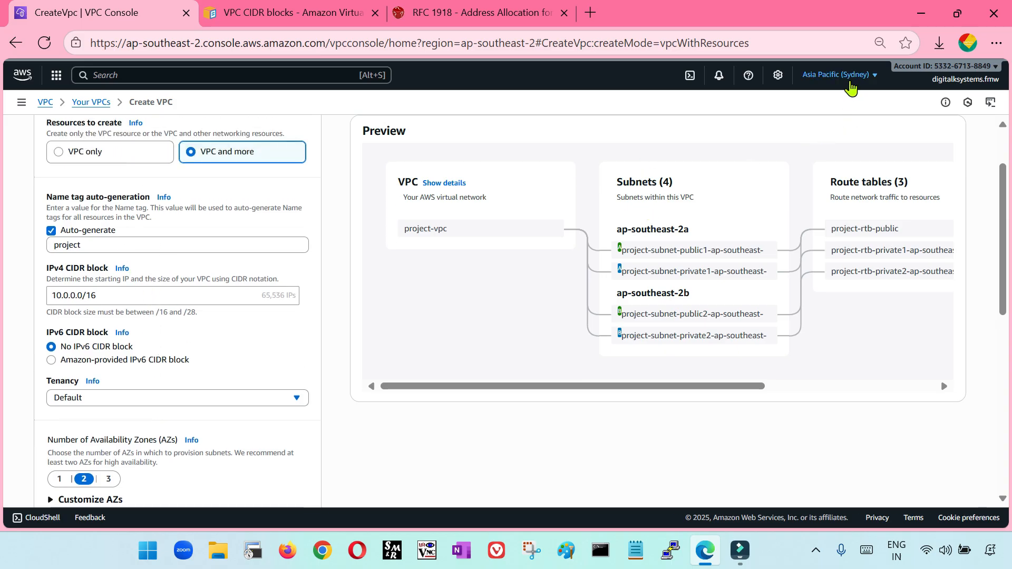
{"action": "scroll", "coordinate": [174, 316], "scroll_direction": "down", "scroll_amount": 3}
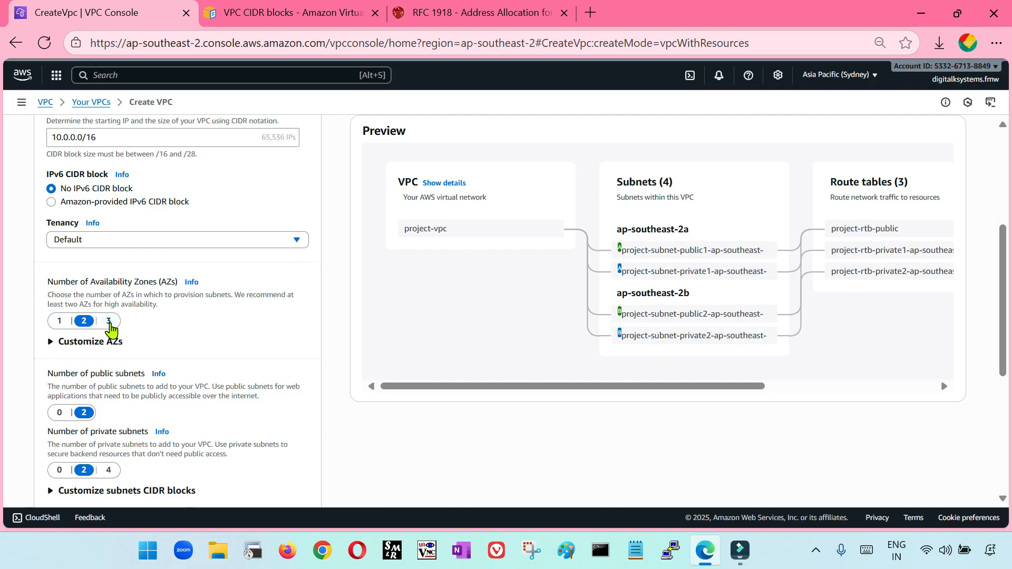
{"action": "scroll", "coordinate": [110, 327], "scroll_direction": "down", "scroll_amount": 2}
{"action": "scroll", "coordinate": [109, 263], "scroll_direction": "down", "scroll_amount": 1}
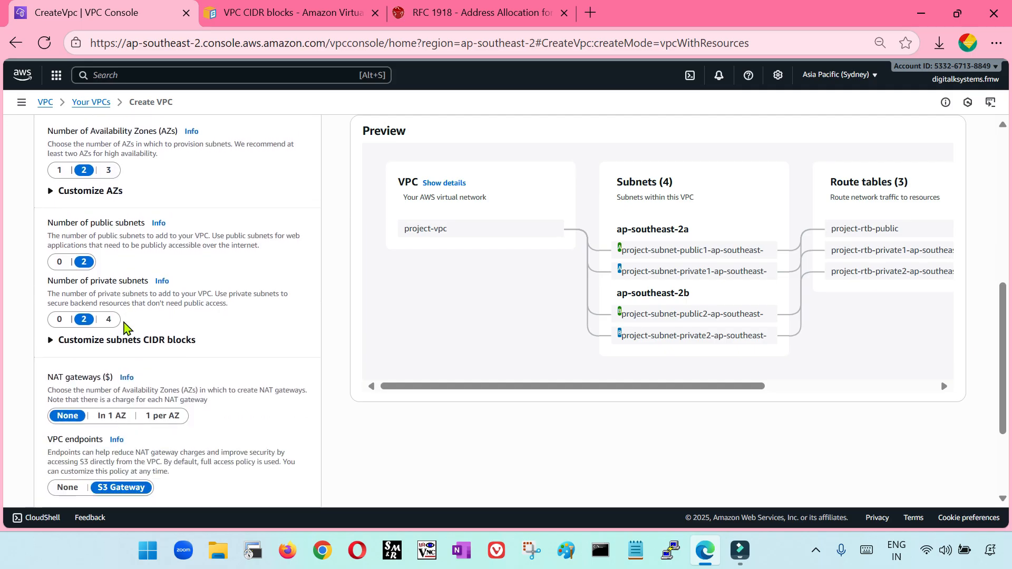
{"action": "scroll", "coordinate": [121, 213], "scroll_direction": "up", "scroll_amount": 2}
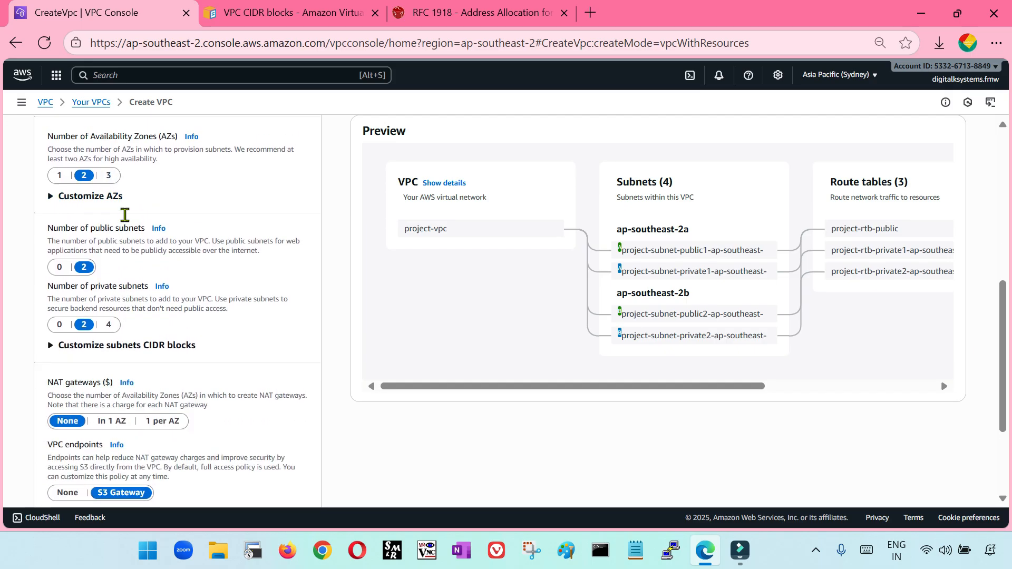
{"action": "left_click_drag", "start_coordinate": [45, 203], "coordinate": [177, 203]}
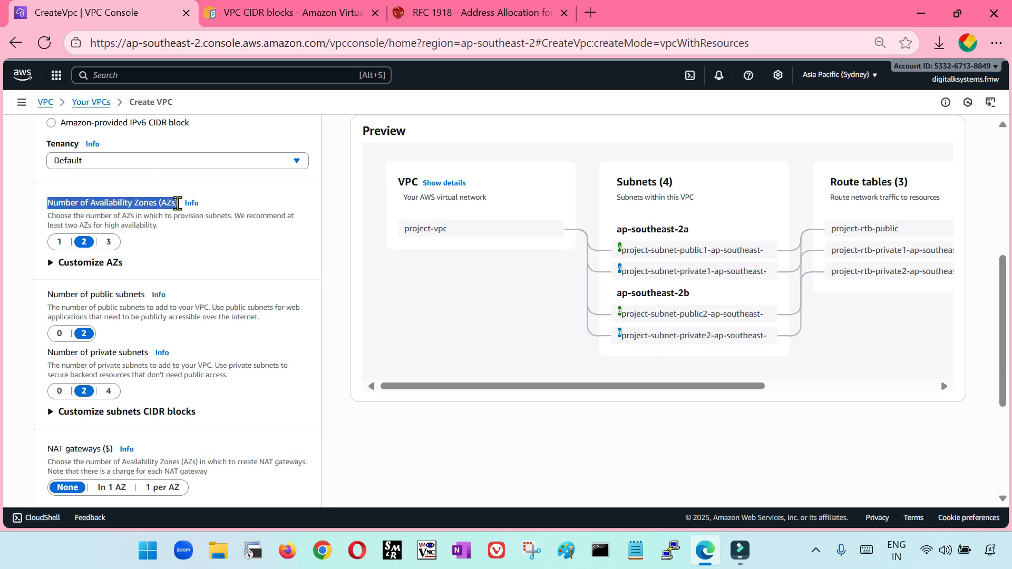
{"action": "left_click", "coordinate": [6, 238]}
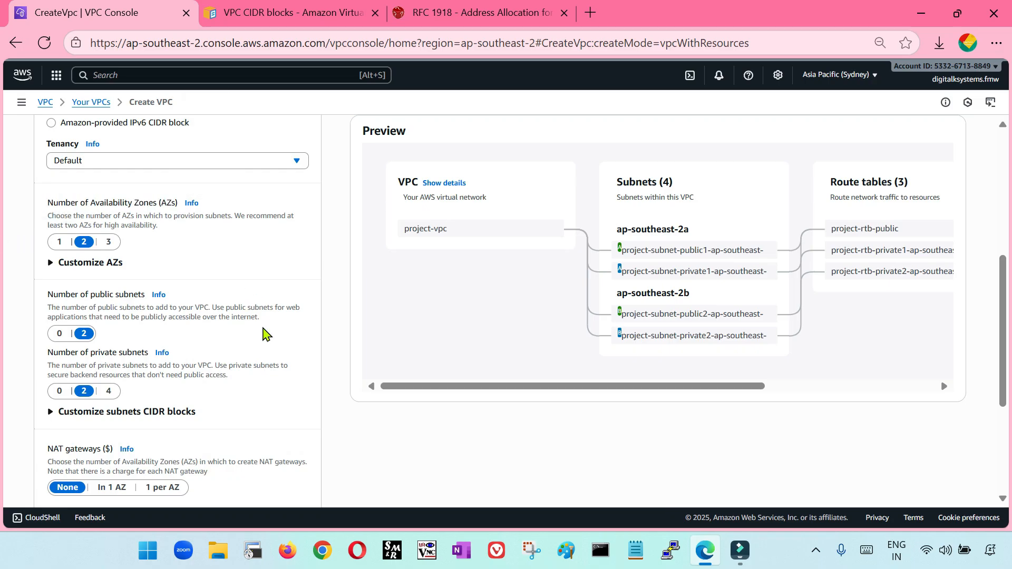
Step: Try three Availability Zones to see the effect on the subnet preview, and set the number back to two
{"action": "scroll", "coordinate": [267, 377], "scroll_direction": "down", "scroll_amount": 2}
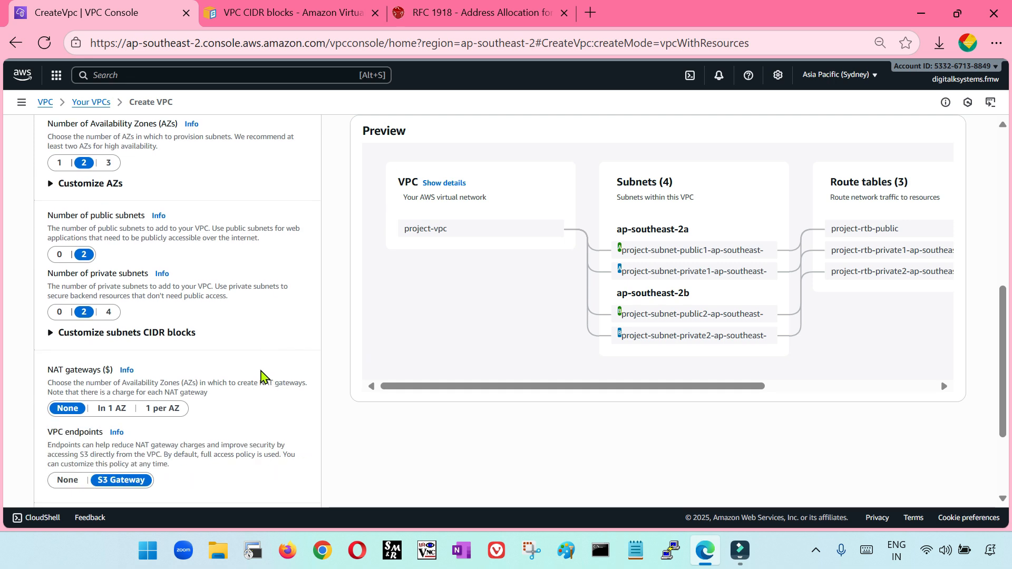
{"action": "left_click", "coordinate": [109, 162]}
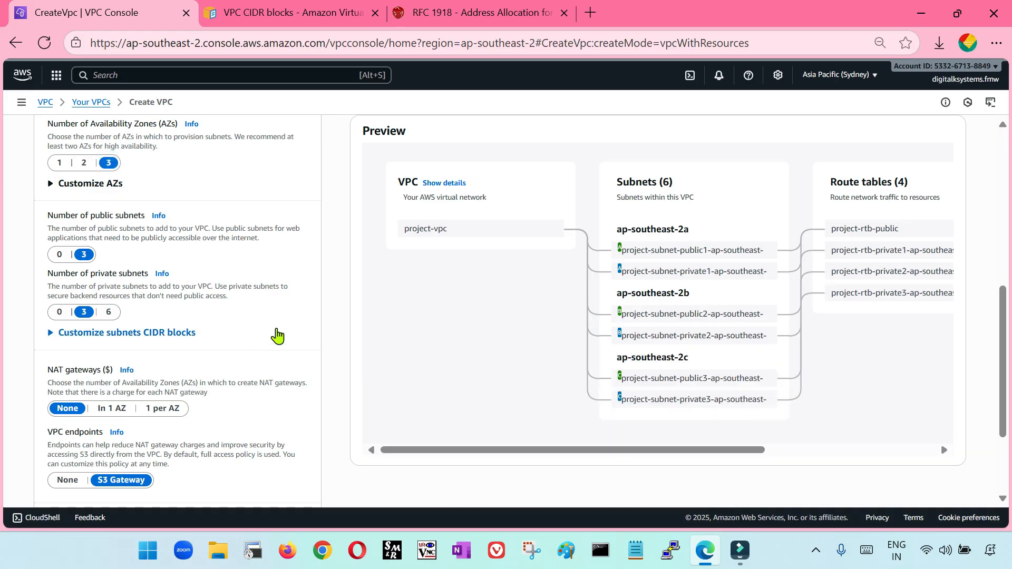
{"action": "left_click", "coordinate": [83, 165]}
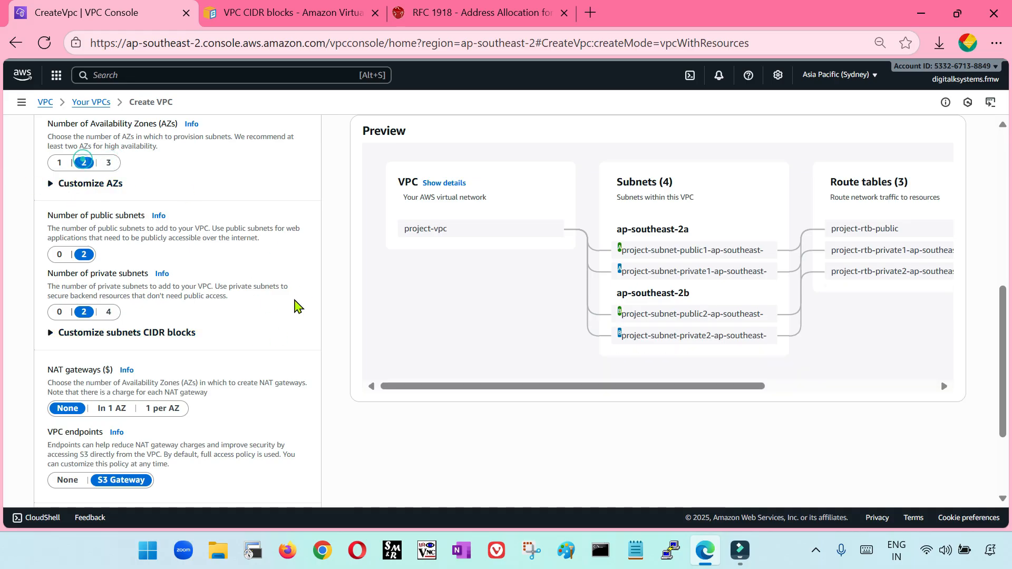
{"action": "scroll", "coordinate": [296, 307], "scroll_direction": "up", "scroll_amount": 2}
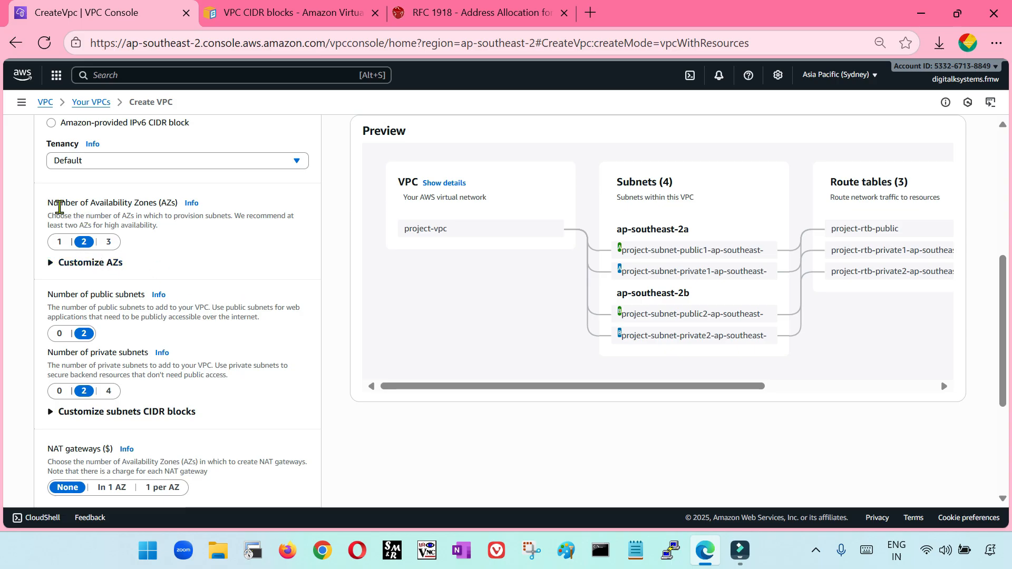
Step: Expand the Availability Zone customization and view the choices for the first and second availability zones
{"action": "left_click_drag", "start_coordinate": [50, 204], "coordinate": [187, 205]}
{"action": "left_click", "coordinate": [236, 268]}
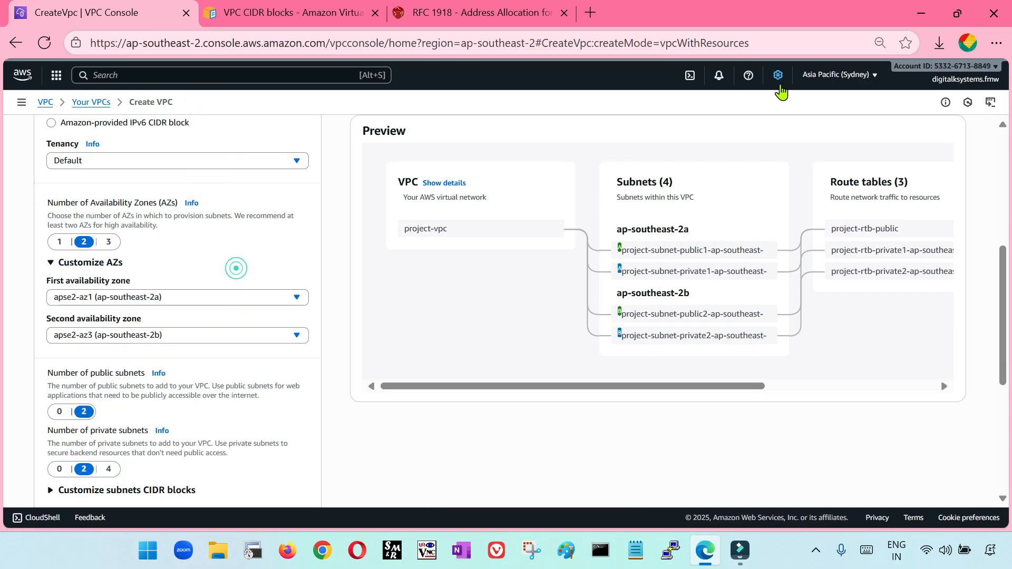
{"action": "scroll", "coordinate": [292, 218], "scroll_direction": "down", "scroll_amount": 1}
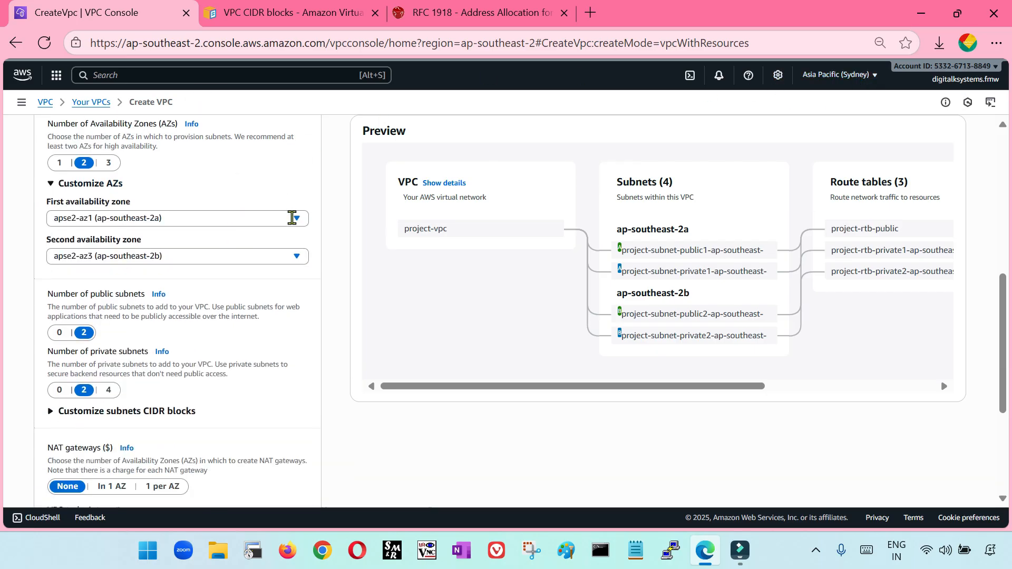
{"action": "left_click", "coordinate": [101, 220]}
{"action": "left_click", "coordinate": [101, 220]}
{"action": "left_click", "coordinate": [120, 258]}
{"action": "left_click", "coordinate": [119, 258]}
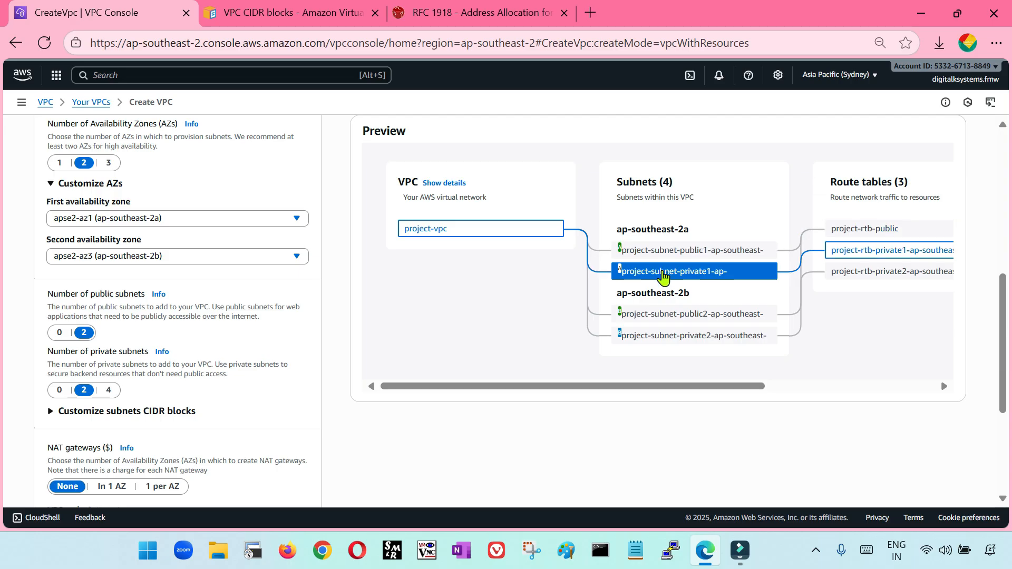
Step: Trace how the public and private subnets link to route tables and network connections in the VPC preview
{"action": "left_click_drag", "start_coordinate": [524, 389], "coordinate": [631, 400]}
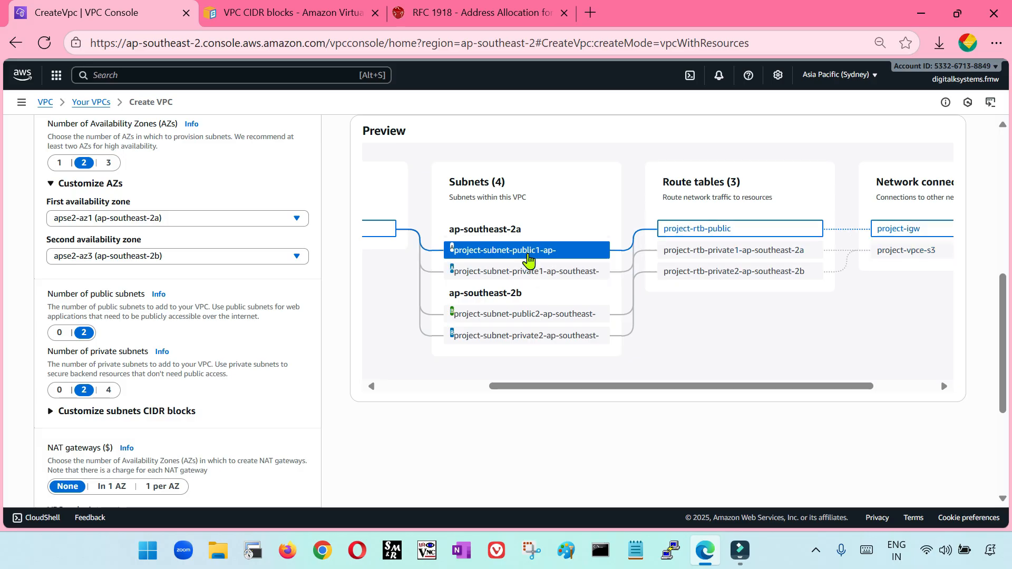
{"action": "left_click_drag", "start_coordinate": [643, 390], "coordinate": [682, 391]}
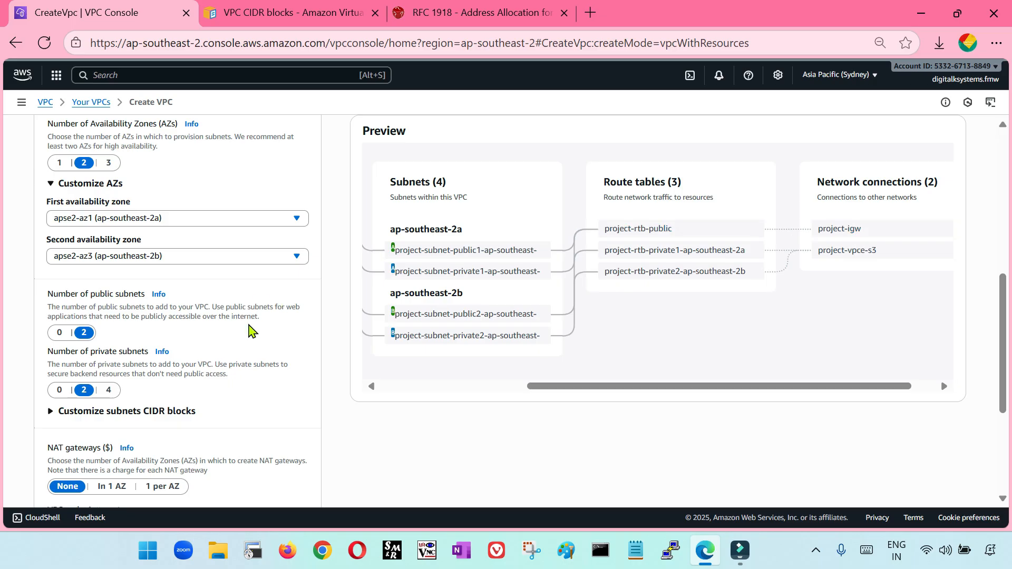
{"action": "scroll", "coordinate": [221, 406], "scroll_direction": "down", "scroll_amount": 2}
{"action": "scroll", "coordinate": [206, 444], "scroll_direction": "down", "scroll_amount": 4}
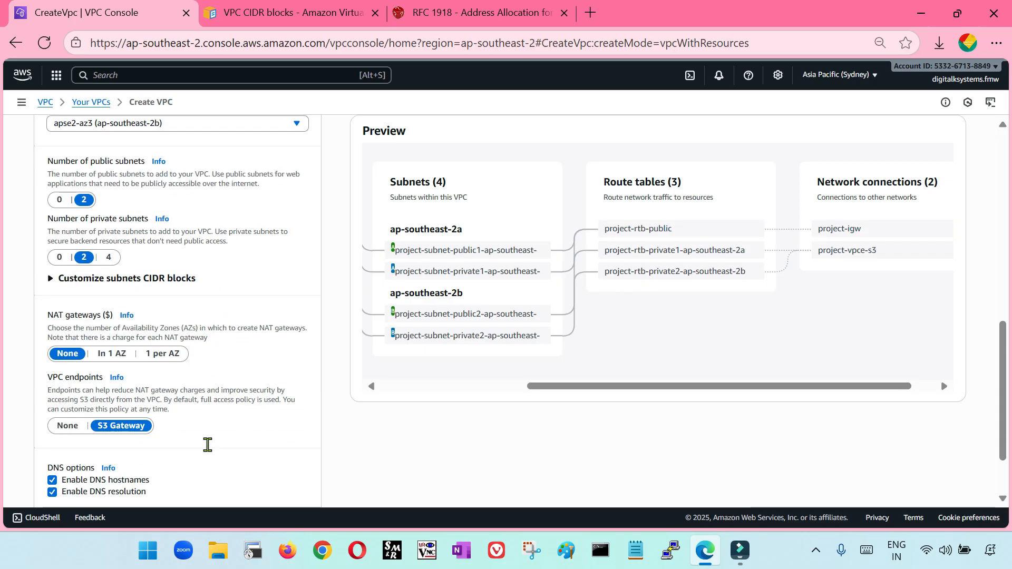
Step: Set the number of Availability Zones to 3 and inspect the subnet and route table links in the preview
{"action": "scroll", "coordinate": [209, 452], "scroll_direction": "up", "scroll_amount": 5}
{"action": "scroll", "coordinate": [225, 450], "scroll_direction": "down", "scroll_amount": 1}
{"action": "scroll", "coordinate": [221, 447], "scroll_direction": "up", "scroll_amount": 1}
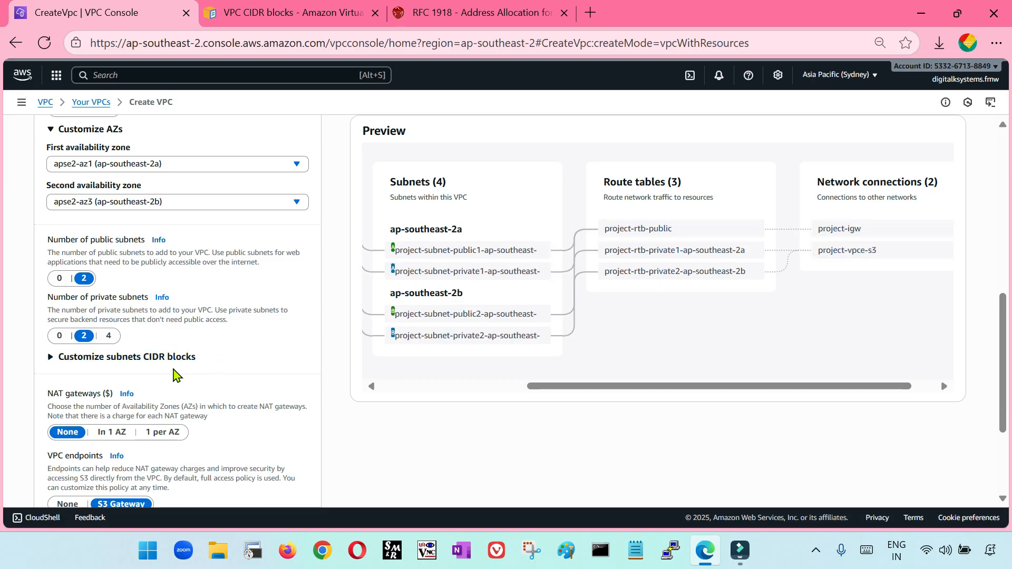
{"action": "scroll", "coordinate": [174, 376], "scroll_direction": "up", "scroll_amount": 2}
{"action": "left_click", "coordinate": [110, 189]}
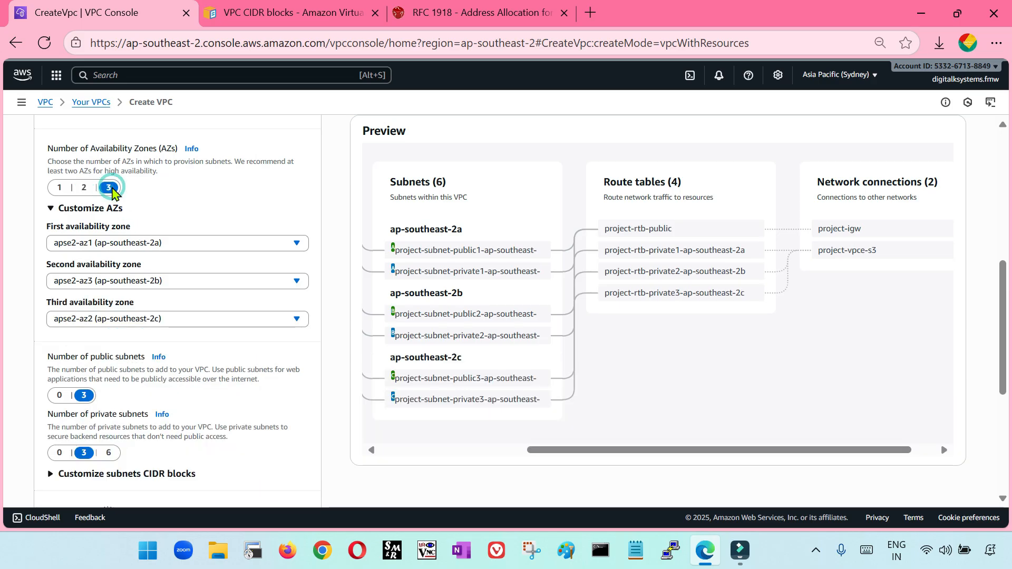
{"action": "left_click_drag", "start_coordinate": [574, 449], "coordinate": [524, 450]}
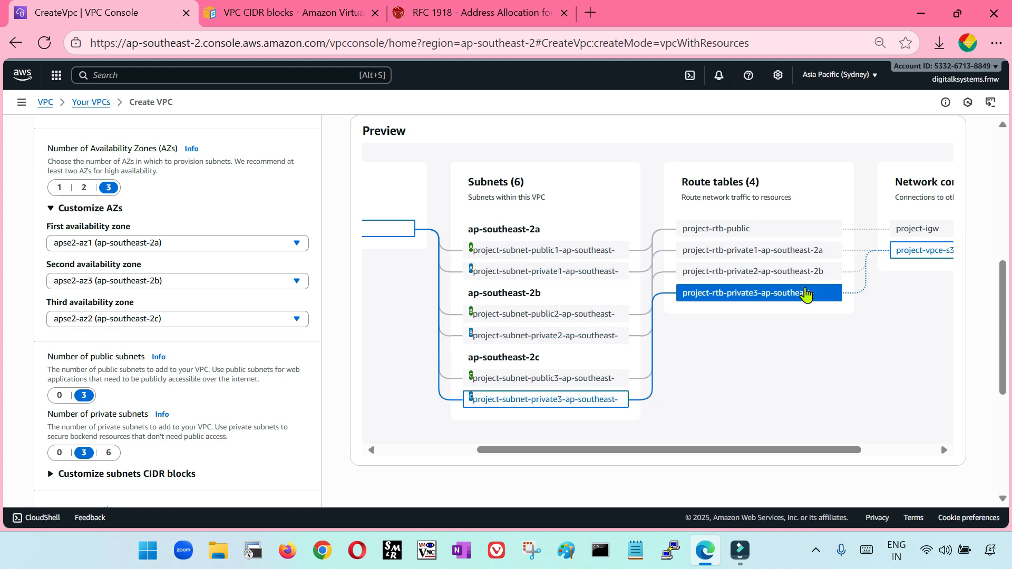
Step: Try 6 private subnets to see the effect on the preview, and set the number back to 3
{"action": "scroll", "coordinate": [246, 311], "scroll_direction": "down", "scroll_amount": 3}
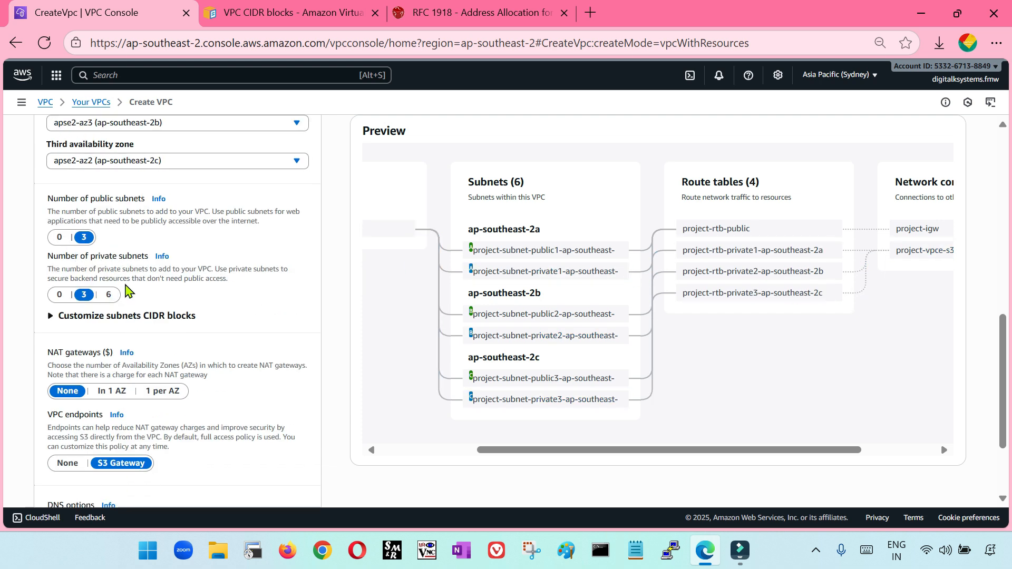
{"action": "scroll", "coordinate": [126, 291], "scroll_direction": "down", "scroll_amount": 1}
{"action": "scroll", "coordinate": [163, 356], "scroll_direction": "up", "scroll_amount": 3}
{"action": "scroll", "coordinate": [220, 343], "scroll_direction": "down", "scroll_amount": 1}
{"action": "scroll", "coordinate": [256, 321], "scroll_direction": "up", "scroll_amount": 4}
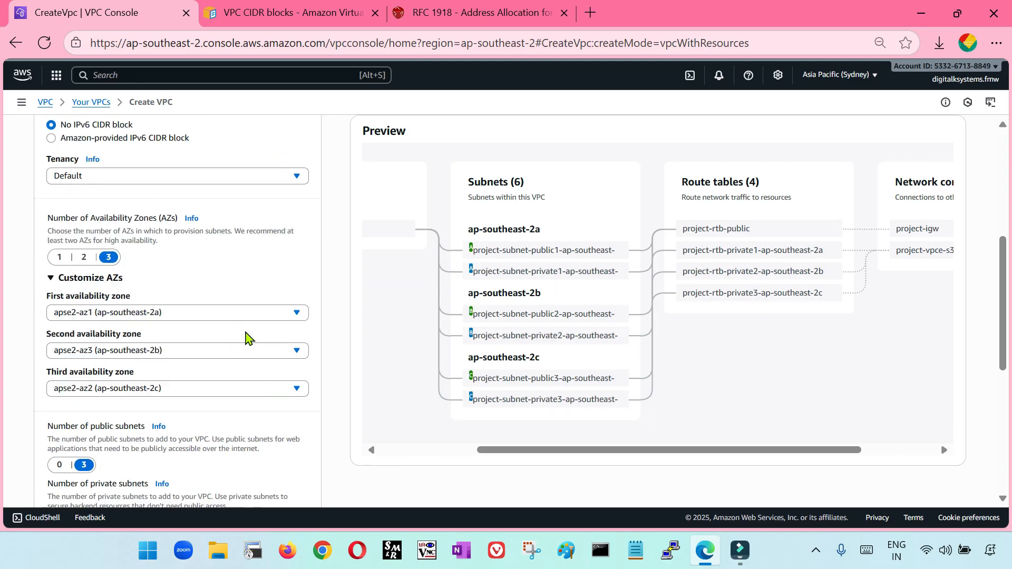
{"action": "scroll", "coordinate": [124, 274], "scroll_direction": "down", "scroll_amount": 4}
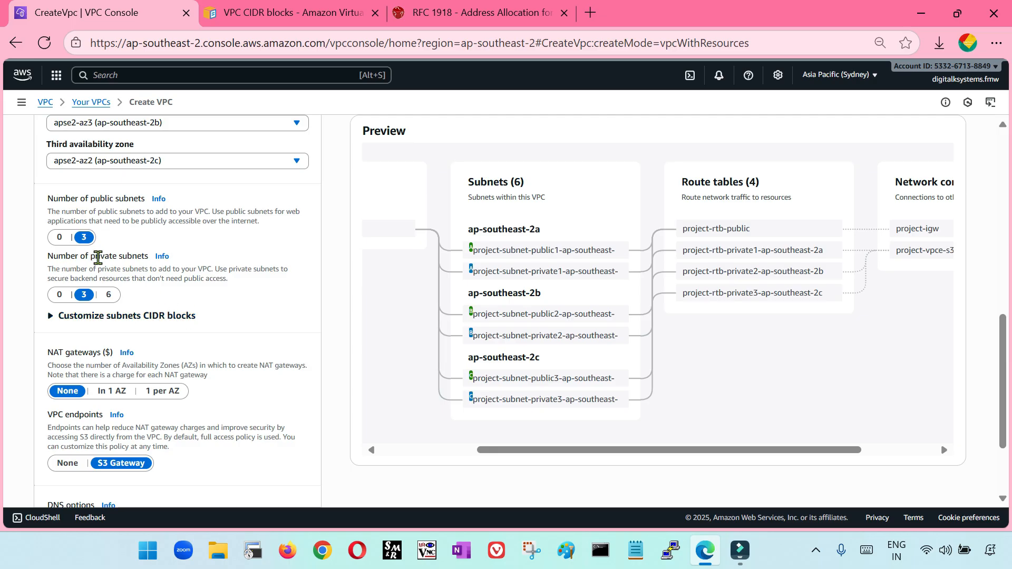
{"action": "left_click", "coordinate": [109, 296]}
{"action": "scroll", "coordinate": [556, 396], "scroll_direction": "down", "scroll_amount": 2}
{"action": "scroll", "coordinate": [555, 395], "scroll_direction": "up", "scroll_amount": 1}
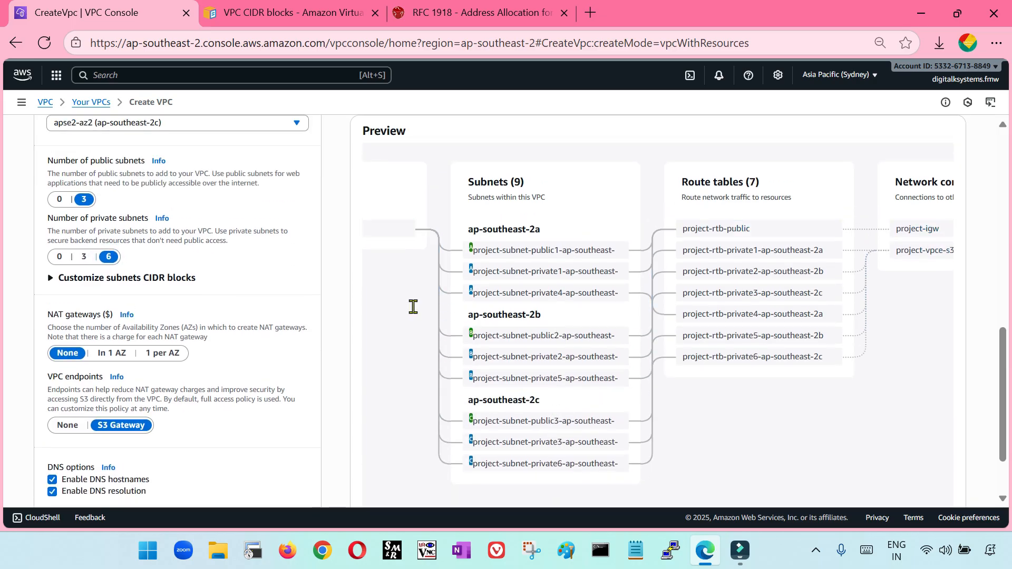
{"action": "left_click", "coordinate": [84, 257]}
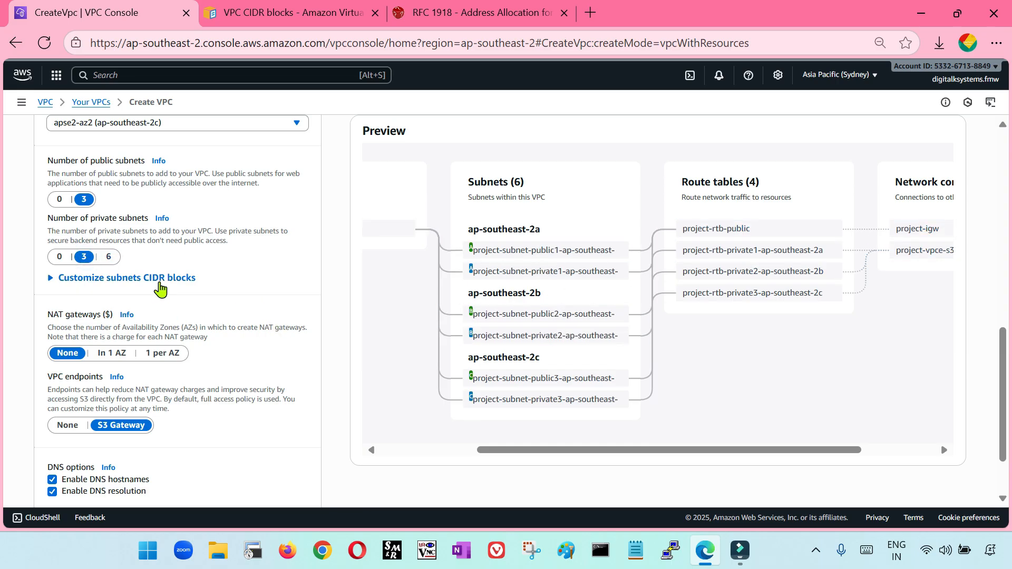
Step: Review the new VPC's IPv4 CIDR block against the planned subnets without changing it
{"action": "scroll", "coordinate": [179, 288], "scroll_direction": "up", "scroll_amount": 5}
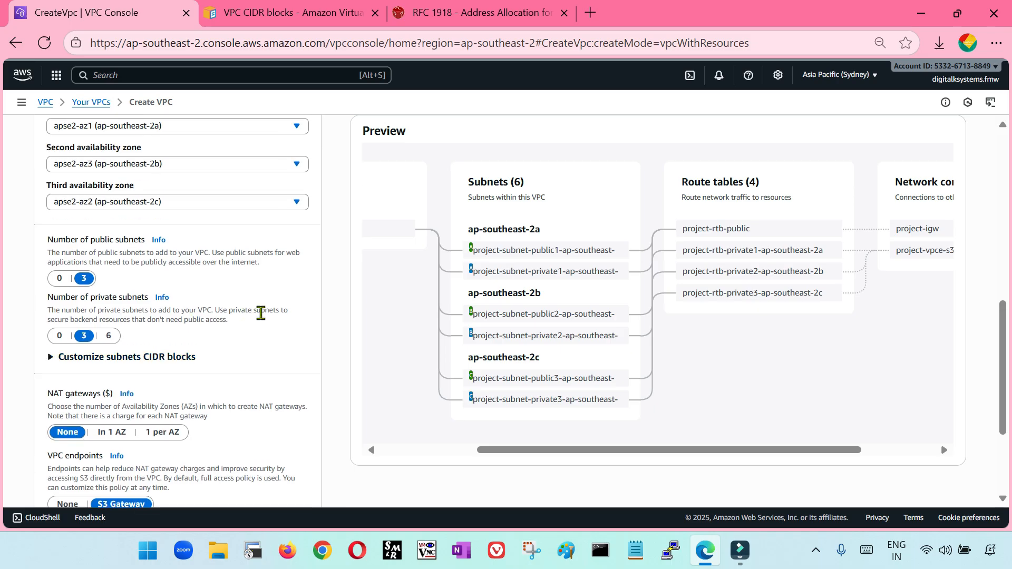
{"action": "scroll", "coordinate": [240, 304], "scroll_direction": "up", "scroll_amount": 3}
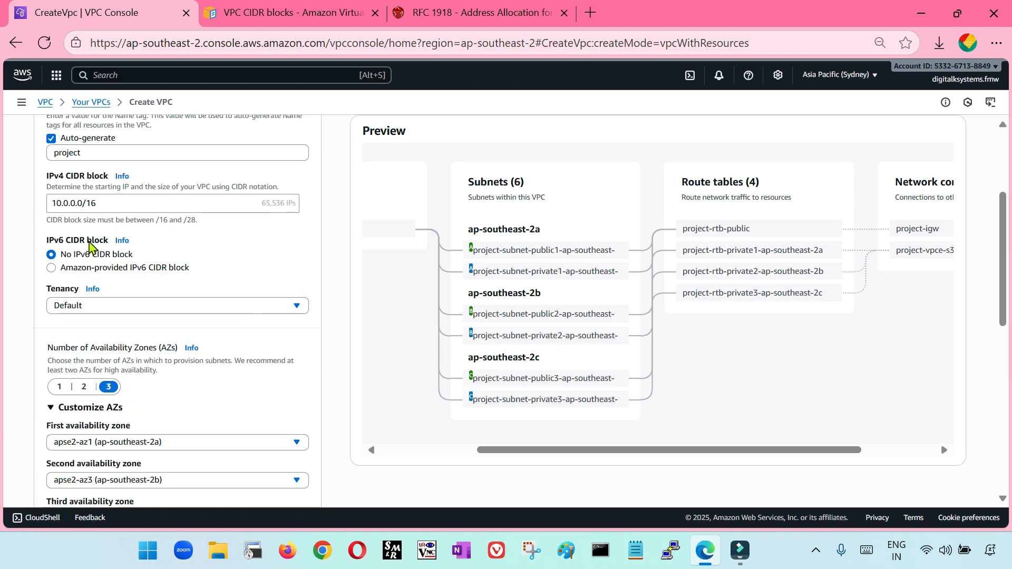
{"action": "triple_click", "coordinate": [112, 206]}
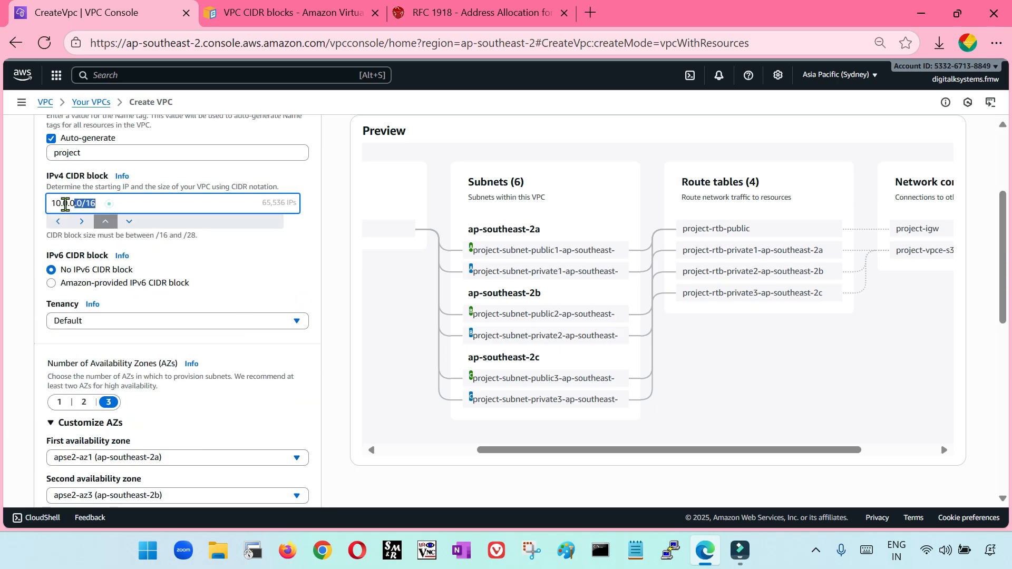
{"action": "left_click", "coordinate": [30, 211]}
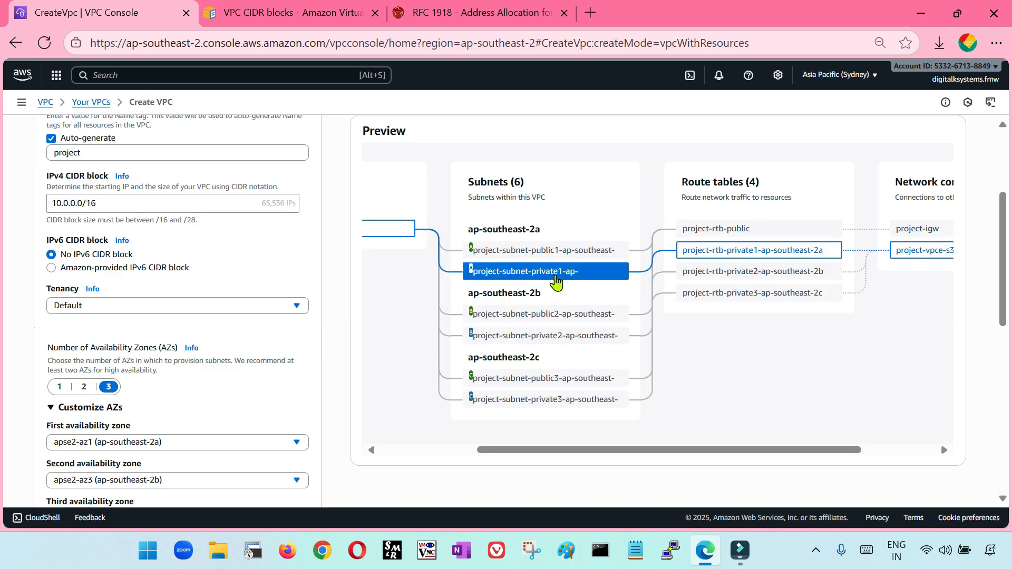
{"action": "scroll", "coordinate": [301, 310], "scroll_direction": "down", "scroll_amount": 3}
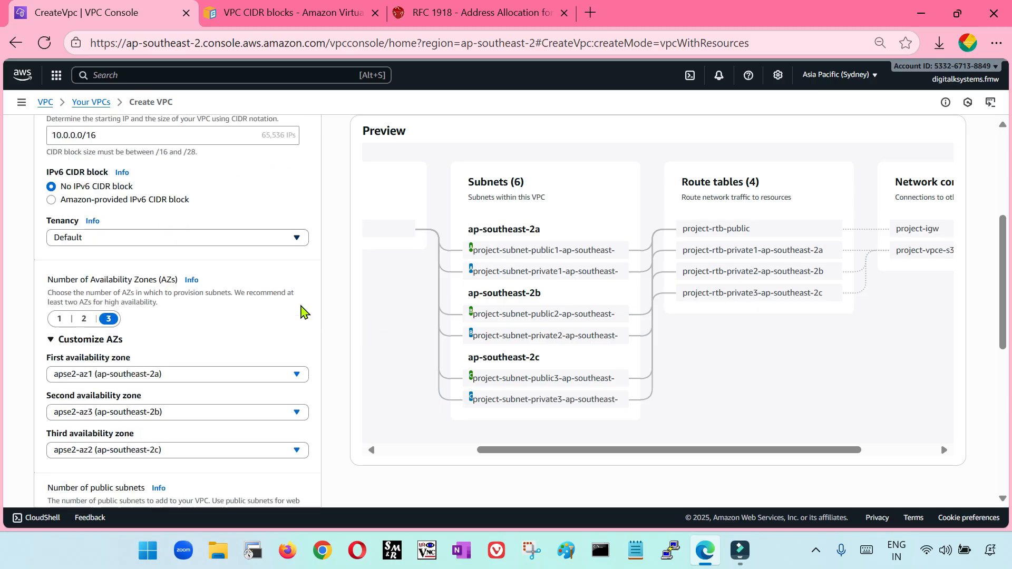
{"action": "scroll", "coordinate": [249, 321], "scroll_direction": "up", "scroll_amount": 5}
{"action": "scroll", "coordinate": [118, 264], "scroll_direction": "up", "scroll_amount": 4}
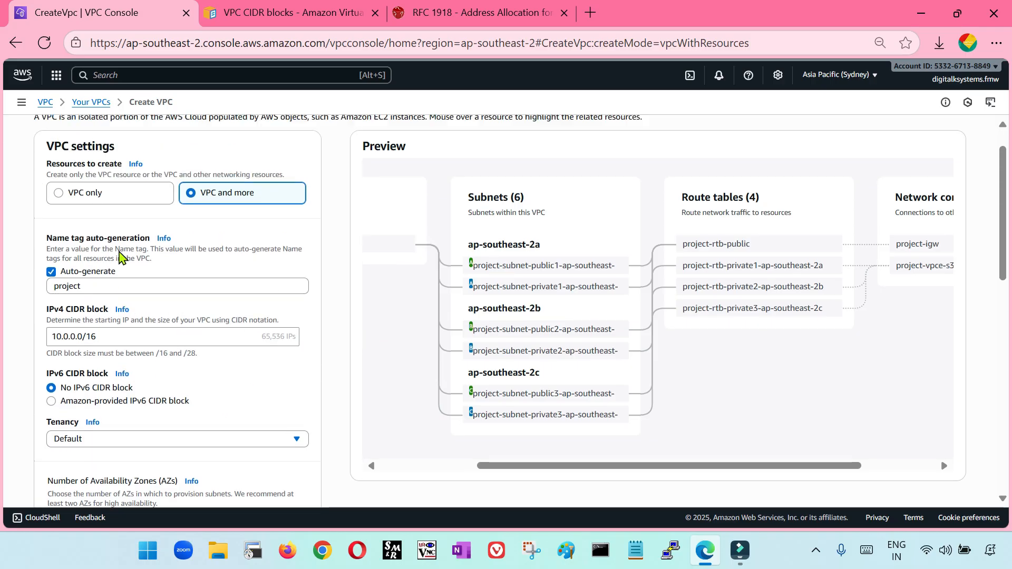
{"action": "scroll", "coordinate": [100, 316], "scroll_direction": "down", "scroll_amount": 4}
{"action": "left_click_drag", "start_coordinate": [108, 284], "coordinate": [58, 282]}
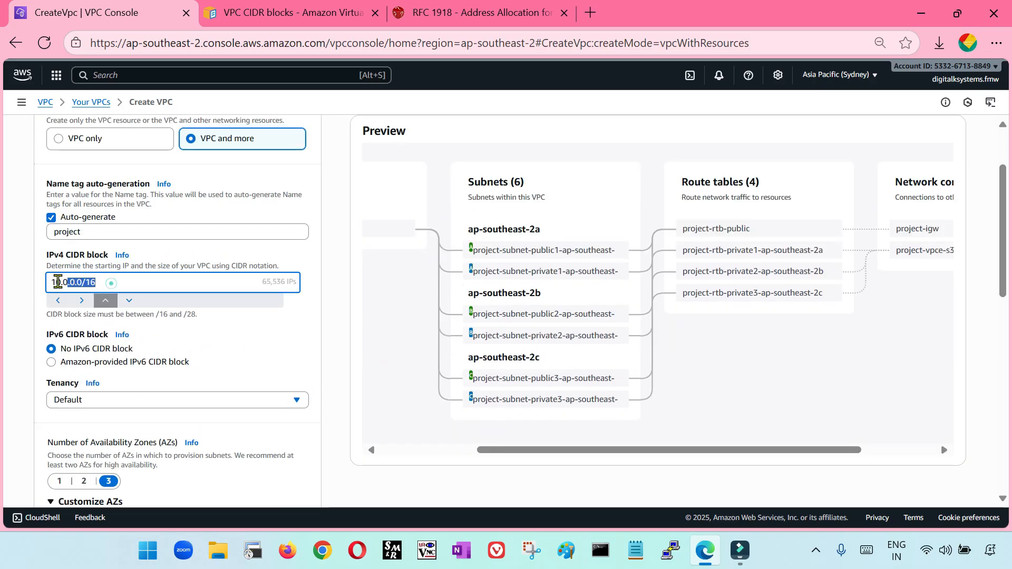
{"action": "left_click", "coordinate": [18, 263]}
Step: Expand the subnet CIDR block customization, view the public and private ranges per Availability Zone, and collapse it
{"action": "scroll", "coordinate": [107, 289], "scroll_direction": "down", "scroll_amount": 6}
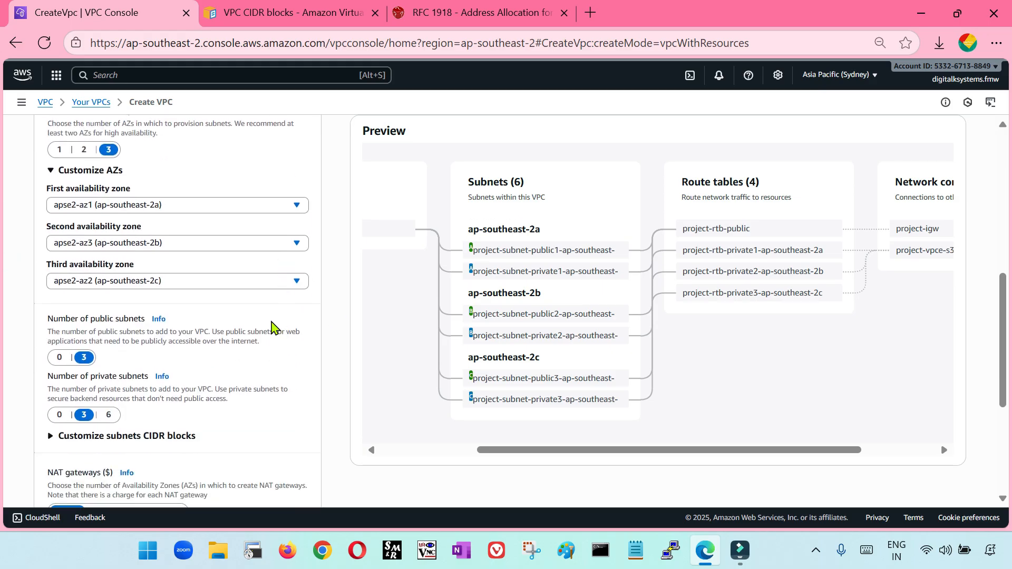
{"action": "scroll", "coordinate": [130, 235], "scroll_direction": "down", "scroll_amount": 5}
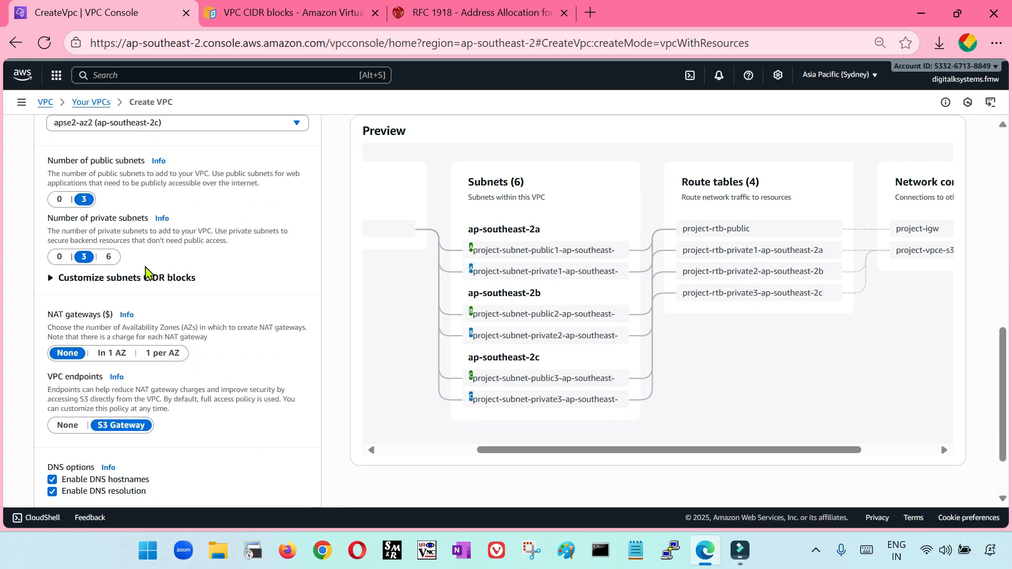
{"action": "scroll", "coordinate": [107, 310], "scroll_direction": "up", "scroll_amount": 2}
{"action": "left_click", "coordinate": [51, 277]}
{"action": "scroll", "coordinate": [190, 305], "scroll_direction": "down", "scroll_amount": 3}
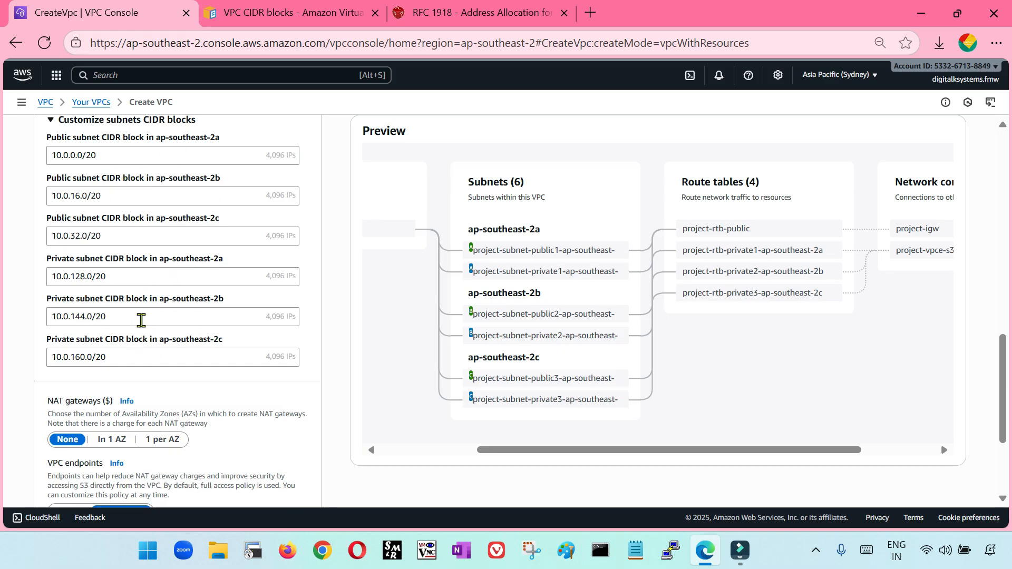
{"action": "scroll", "coordinate": [108, 333], "scroll_direction": "up", "scroll_amount": 2}
{"action": "left_click", "coordinate": [50, 200]}
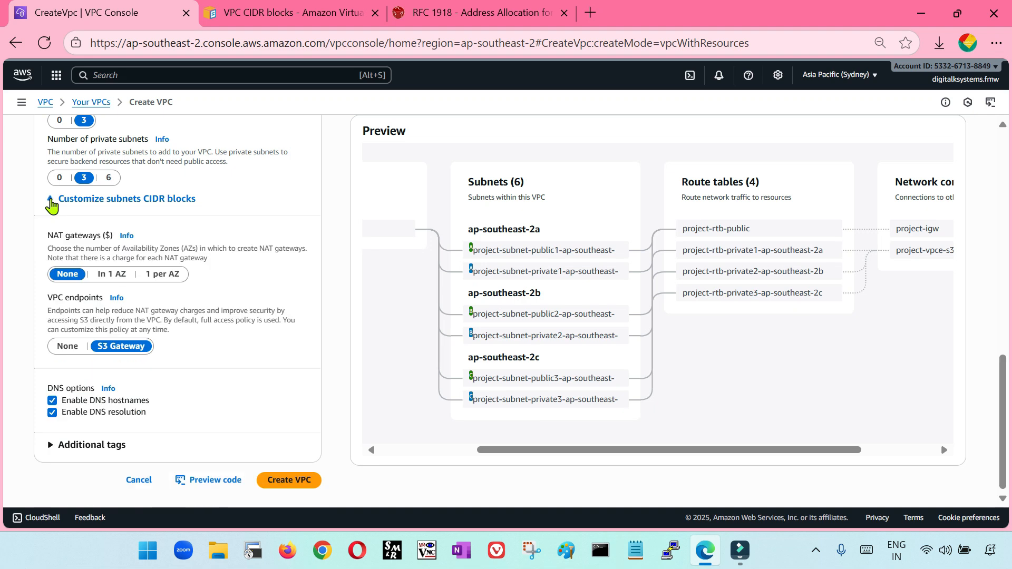
{"action": "scroll", "coordinate": [205, 353], "scroll_direction": "up", "scroll_amount": 1}
{"action": "double_click", "coordinate": [50, 279]}
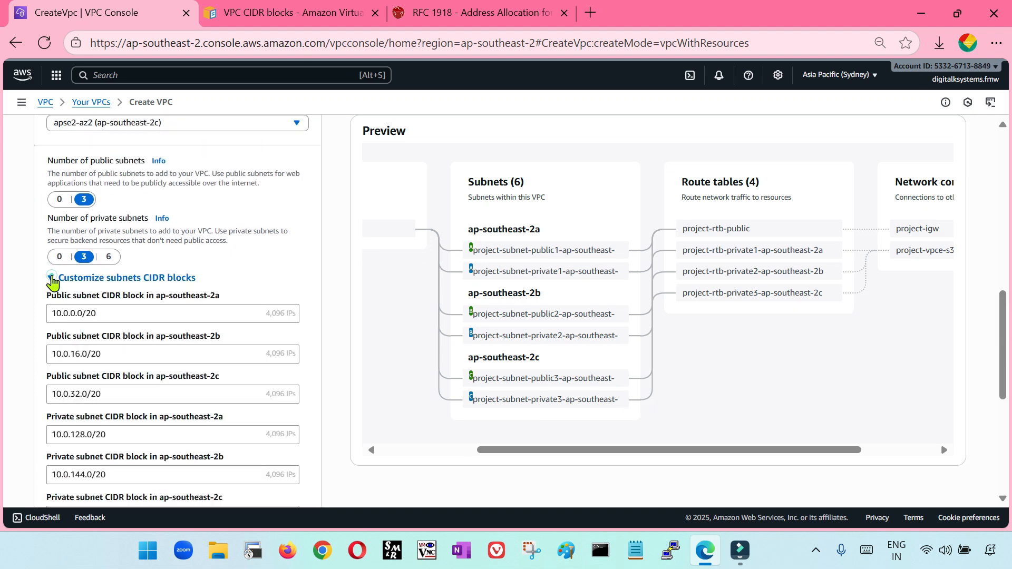
{"action": "scroll", "coordinate": [183, 363], "scroll_direction": "down", "scroll_amount": 1}
{"action": "scroll", "coordinate": [183, 363], "scroll_direction": "down", "scroll_amount": 1}
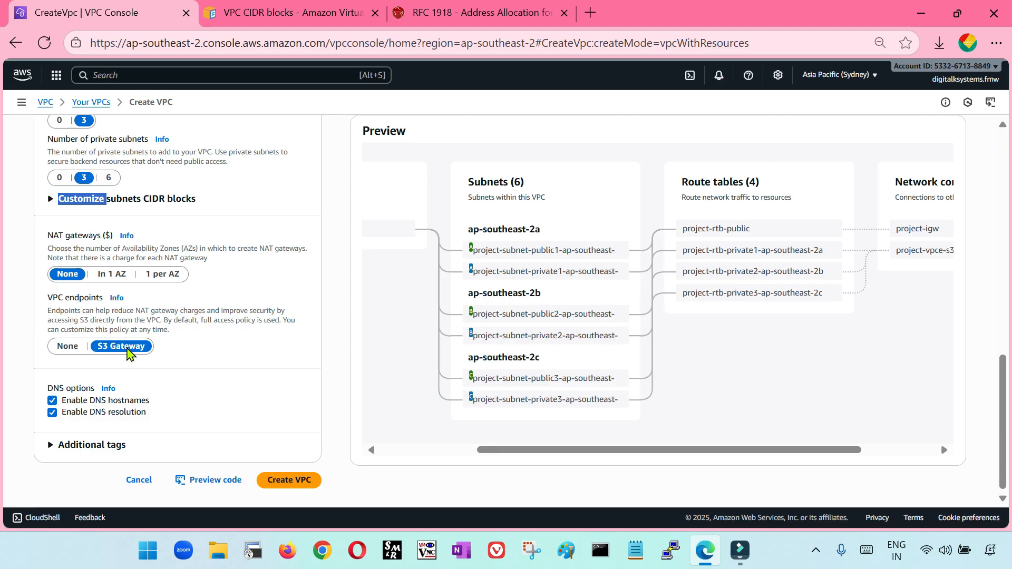
Step: Try the VPC endpoints option None to see the effect on network connections, and restore S3 Gateway
{"action": "left_click_drag", "start_coordinate": [47, 298], "coordinate": [99, 298]}
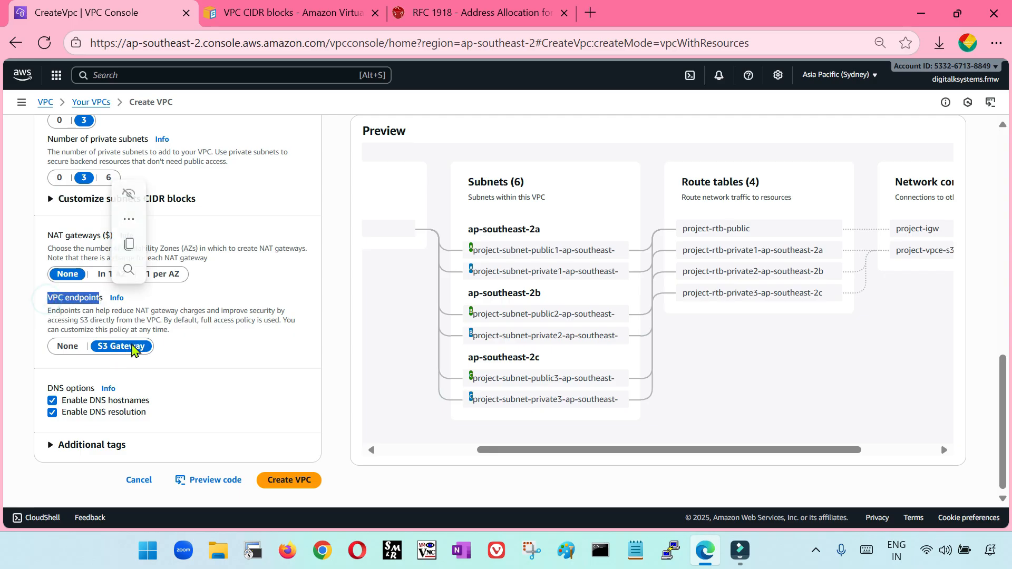
{"action": "left_click_drag", "start_coordinate": [594, 449], "coordinate": [656, 450]}
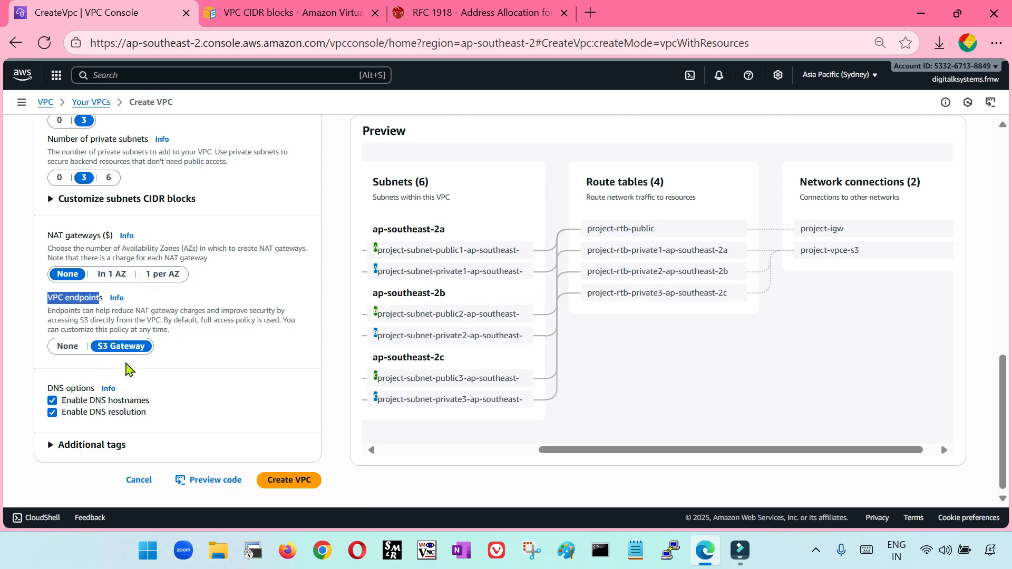
{"action": "left_click", "coordinate": [127, 364]}
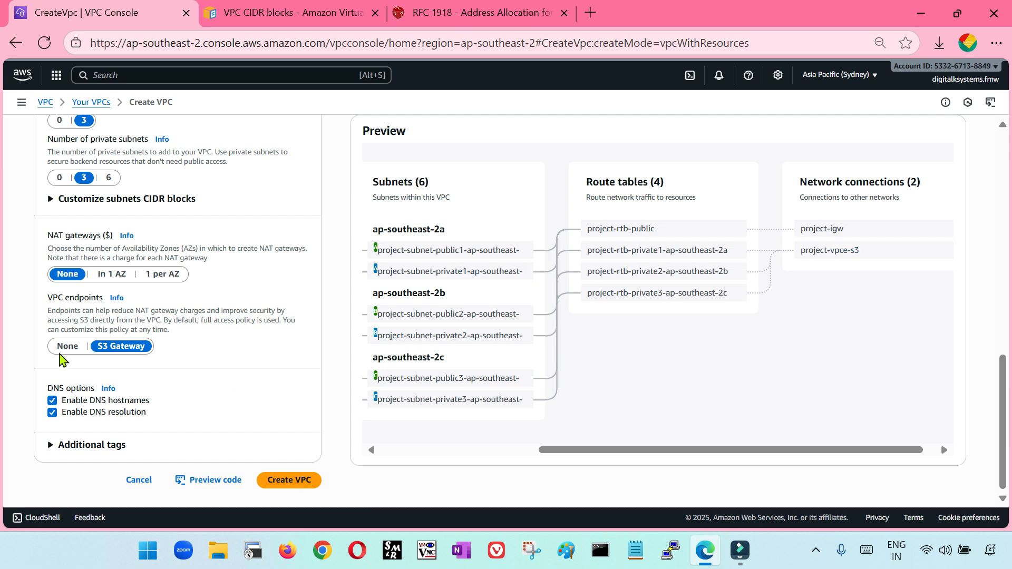
{"action": "left_click", "coordinate": [70, 348]}
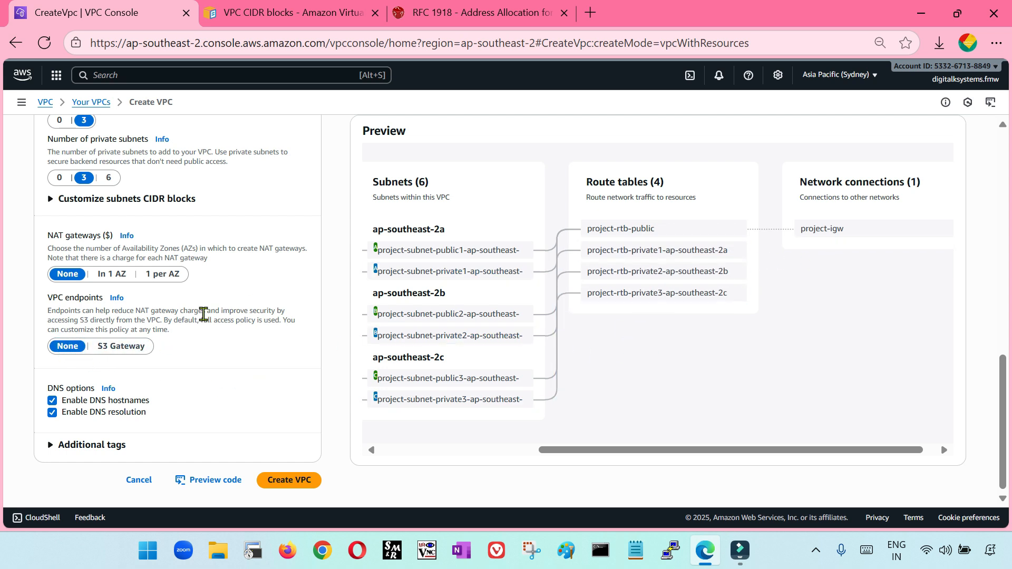
{"action": "left_click", "coordinate": [126, 352]}
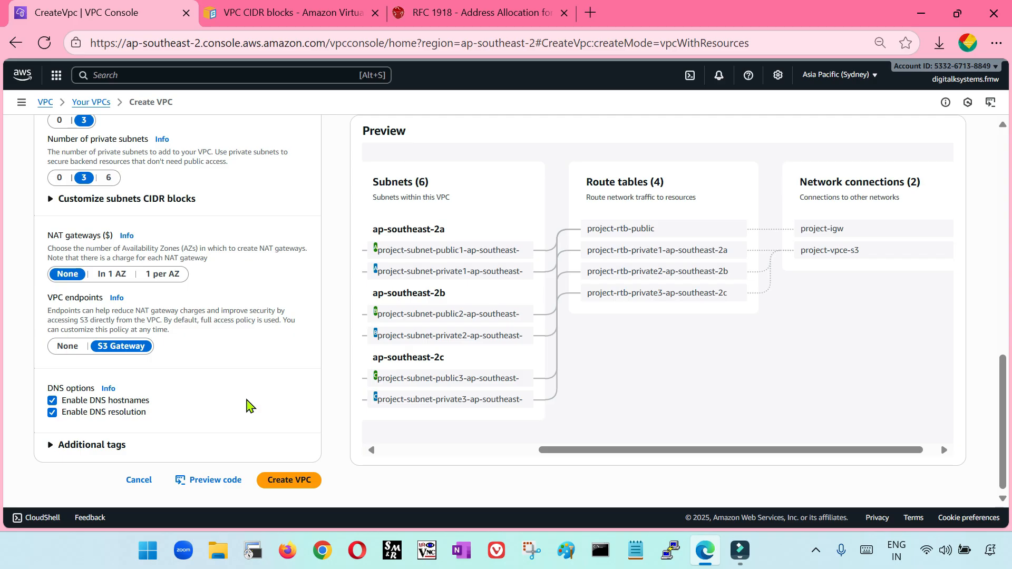
Step: Review the complete VPC configuration, from the name tag and CIDR settings to the NAT gateway, endpoint and DNS options
{"action": "scroll", "coordinate": [251, 407], "scroll_direction": "up", "scroll_amount": 10}
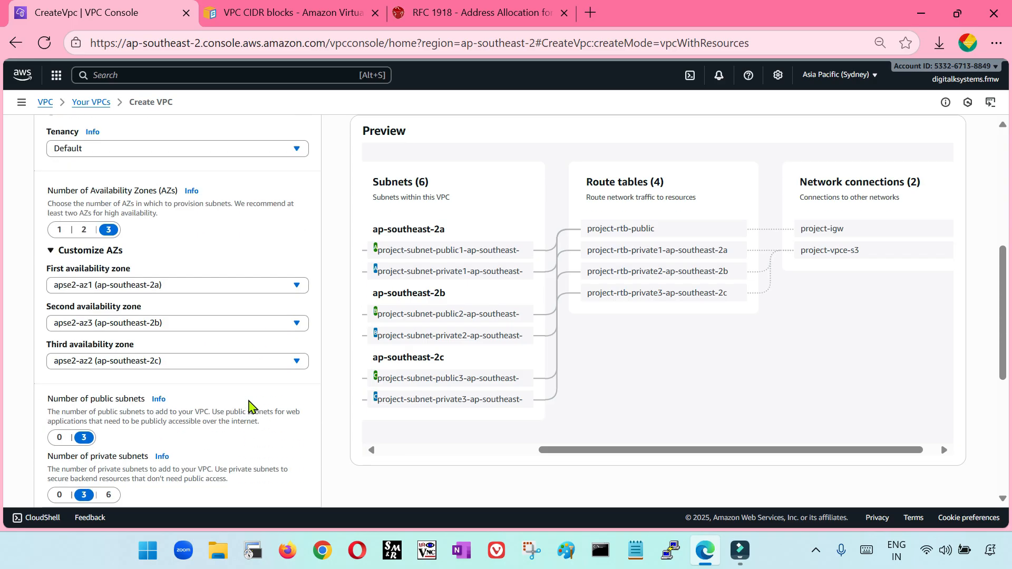
{"action": "scroll", "coordinate": [209, 331], "scroll_direction": "up", "scroll_amount": 2}
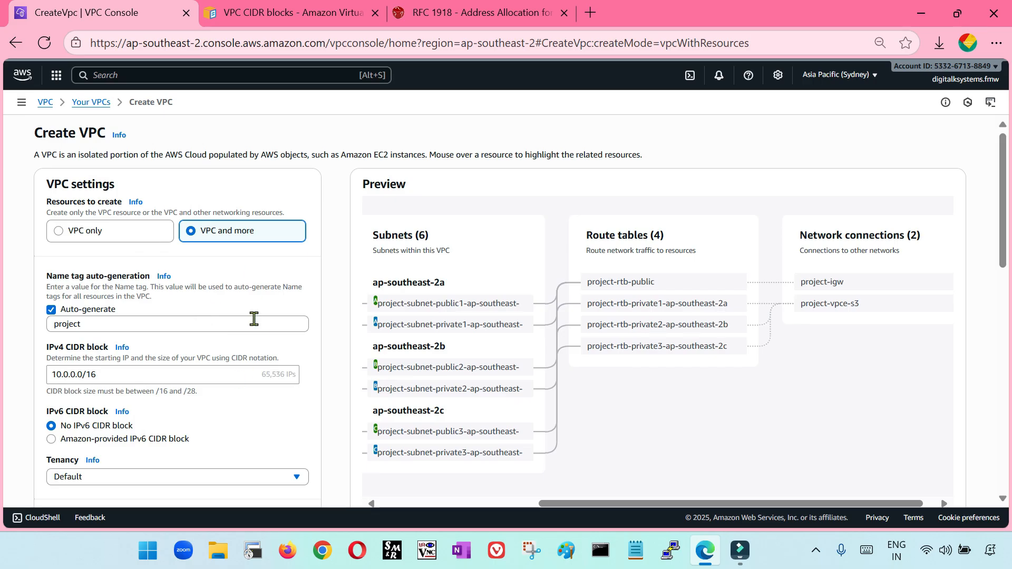
{"action": "scroll", "coordinate": [262, 380], "scroll_direction": "down", "scroll_amount": 2}
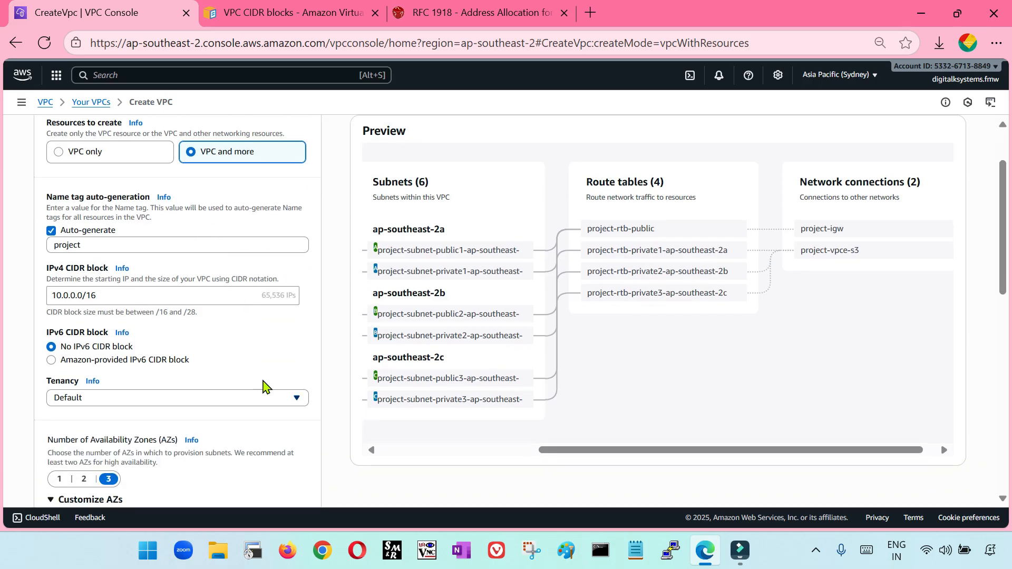
{"action": "scroll", "coordinate": [248, 379], "scroll_direction": "down", "scroll_amount": 2}
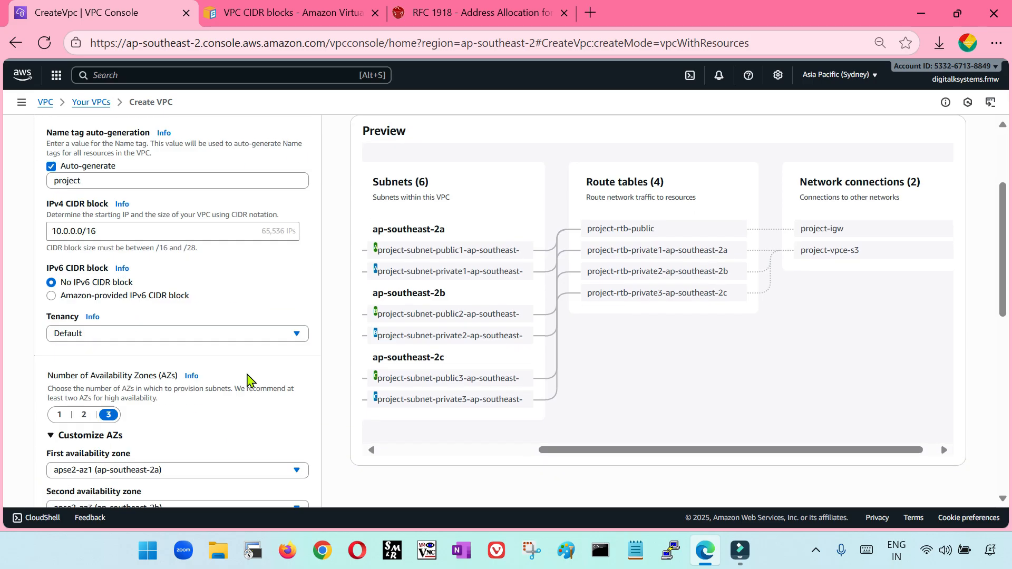
{"action": "scroll", "coordinate": [256, 377], "scroll_direction": "up", "scroll_amount": 2}
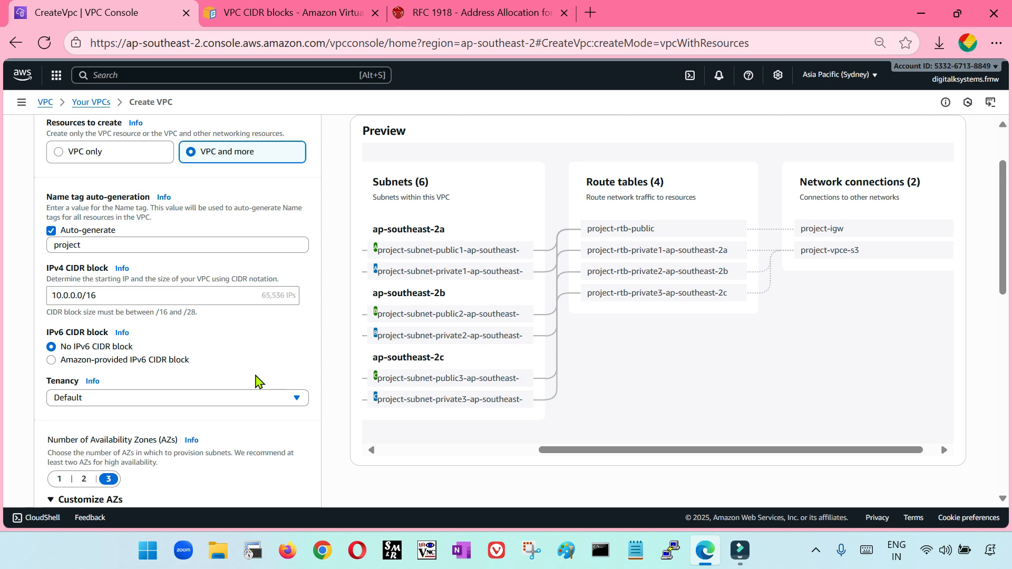
{"action": "scroll", "coordinate": [271, 379], "scroll_direction": "up", "scroll_amount": 2}
{"action": "scroll", "coordinate": [271, 380], "scroll_direction": "down", "scroll_amount": 2}
{"action": "scroll", "coordinate": [269, 387], "scroll_direction": "down", "scroll_amount": 10}
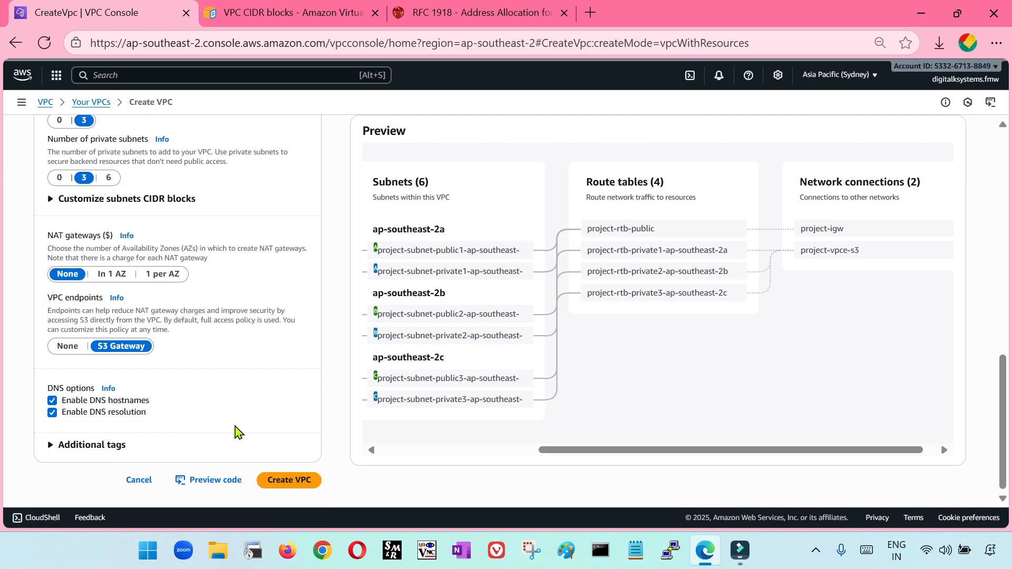
Step: Create the VPC with the configured settings and review the resources listed in the creation workflow
{"action": "scroll", "coordinate": [238, 432], "scroll_direction": "up", "scroll_amount": 2}
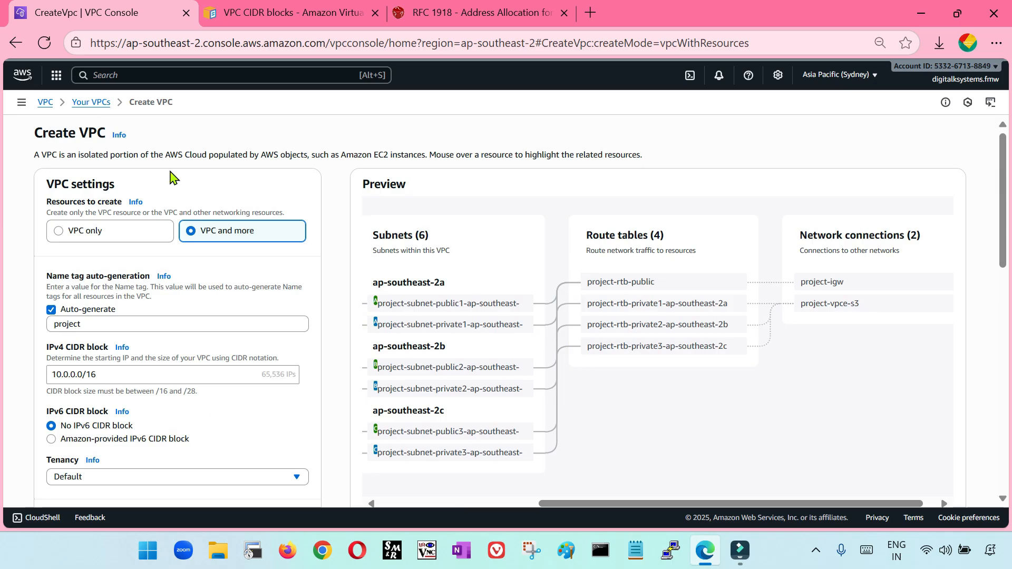
{"action": "scroll", "coordinate": [287, 444], "scroll_direction": "down", "scroll_amount": 10}
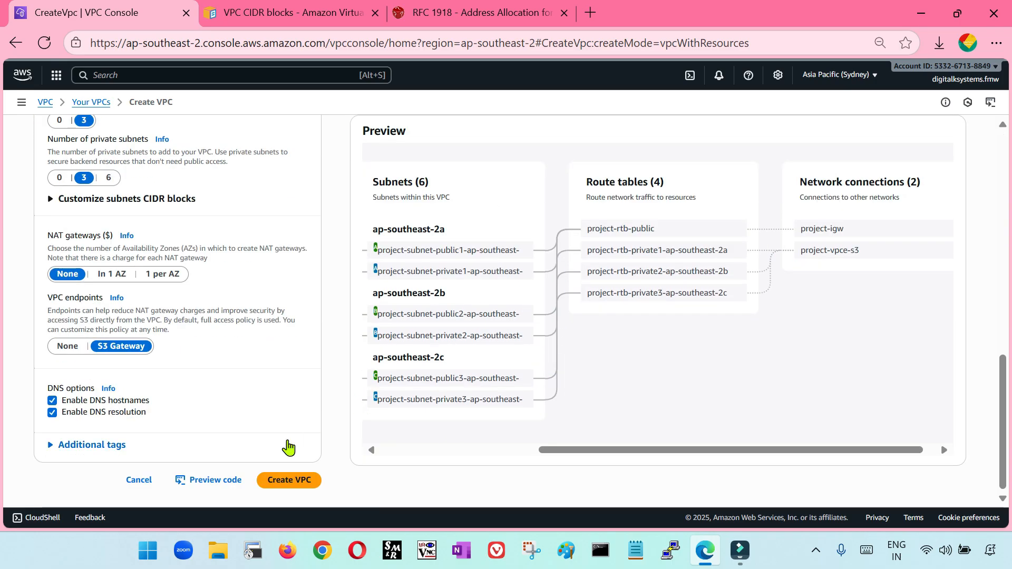
{"action": "left_click", "coordinate": [298, 480]}
{"action": "scroll", "coordinate": [464, 406], "scroll_direction": "down", "scroll_amount": 3}
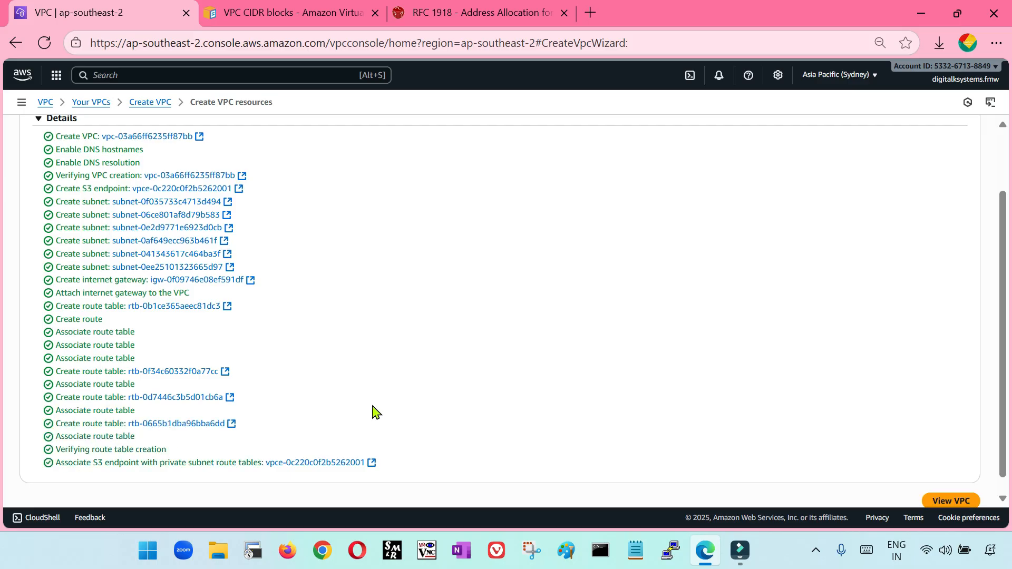
{"action": "scroll", "coordinate": [386, 392], "scroll_direction": "up", "scroll_amount": 3}
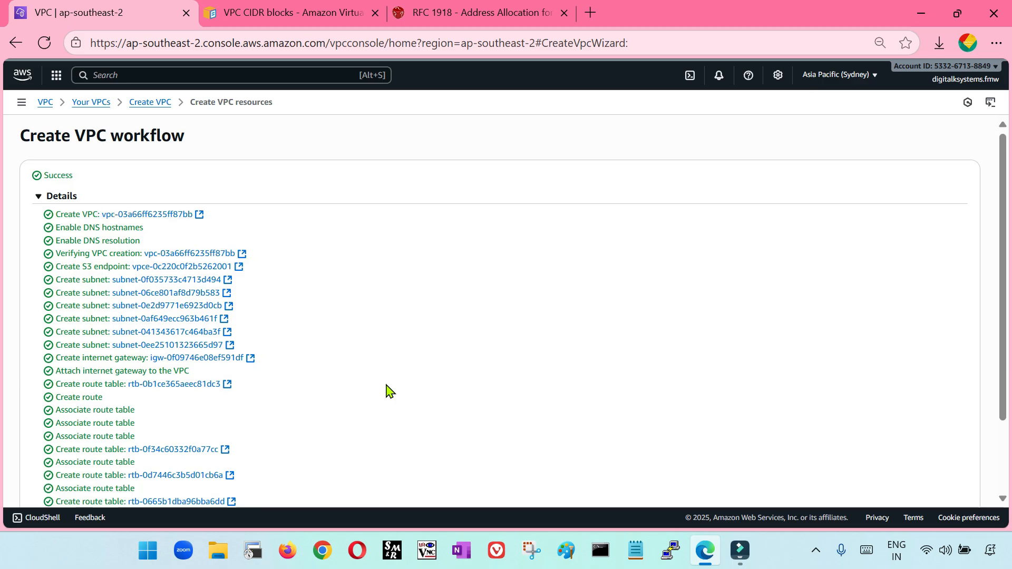
{"action": "scroll", "coordinate": [387, 388], "scroll_direction": "down", "scroll_amount": 3}
Step: Go to the list of VPCs, select project-vpc and display its resource map
{"action": "left_click", "coordinate": [952, 485]}
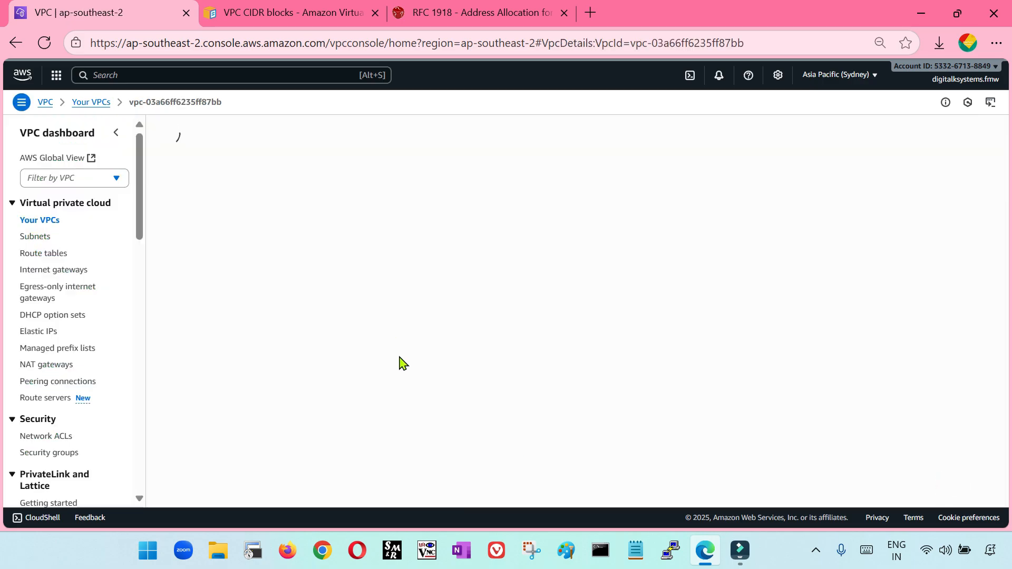
{"action": "left_click", "coordinate": [41, 221]}
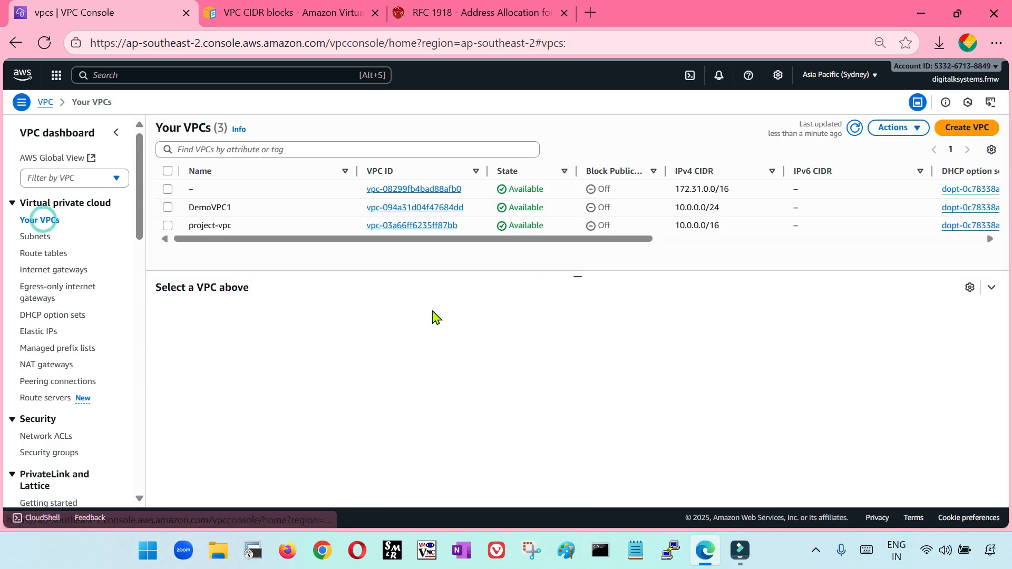
{"action": "left_click", "coordinate": [168, 225]}
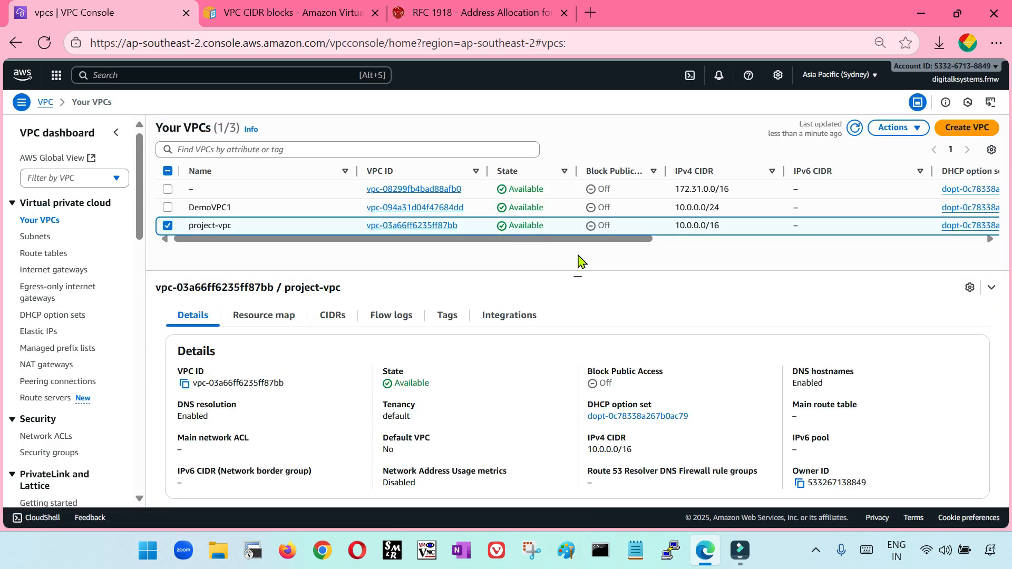
{"action": "left_click_drag", "start_coordinate": [581, 277], "coordinate": [586, 270]}
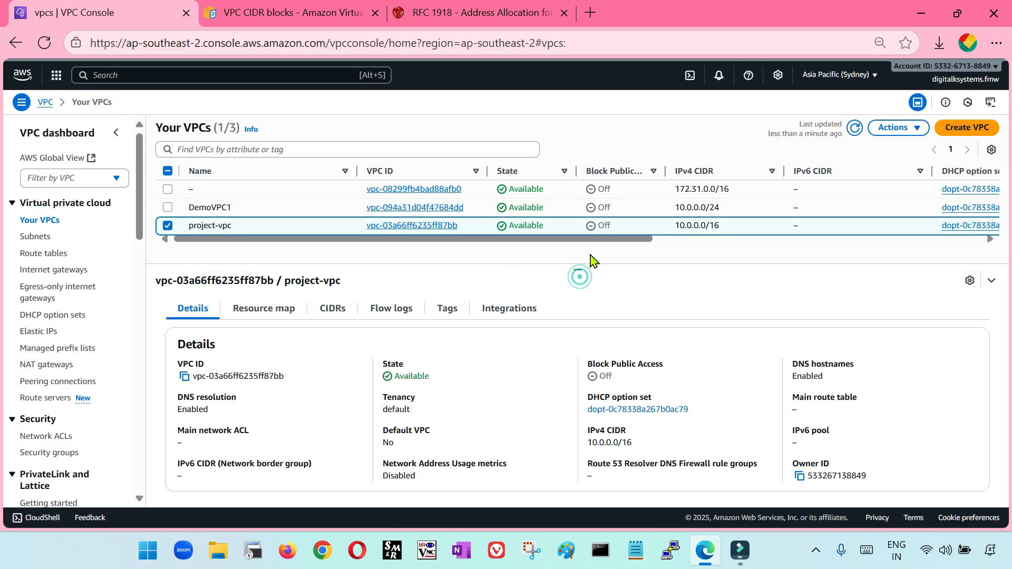
{"action": "left_click", "coordinate": [275, 315]}
{"action": "scroll", "coordinate": [542, 406], "scroll_direction": "down", "scroll_amount": 3}
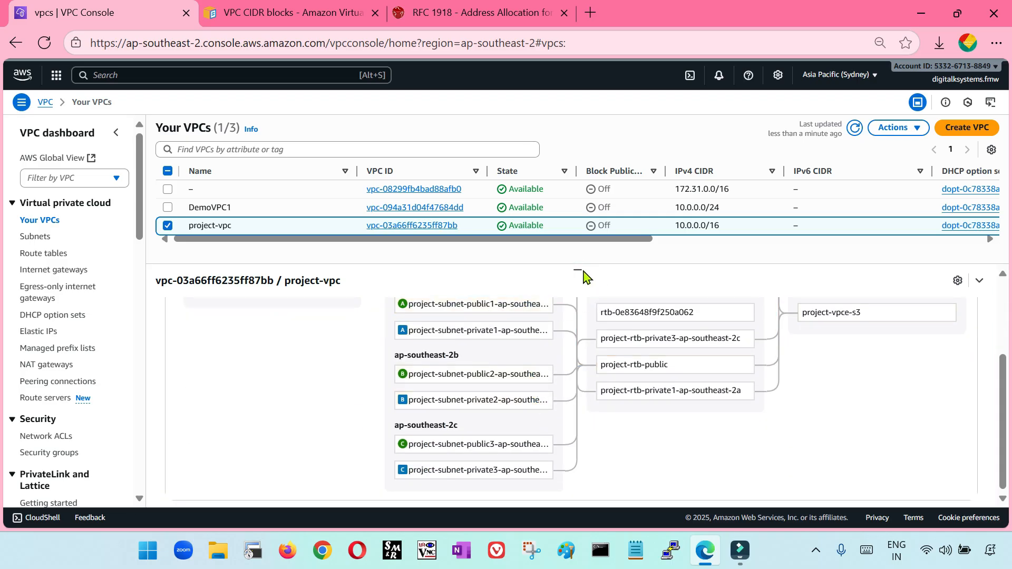
{"action": "scroll", "coordinate": [337, 384], "scroll_direction": "up", "scroll_amount": 3}
{"action": "scroll", "coordinate": [340, 387], "scroll_direction": "down", "scroll_amount": 1}
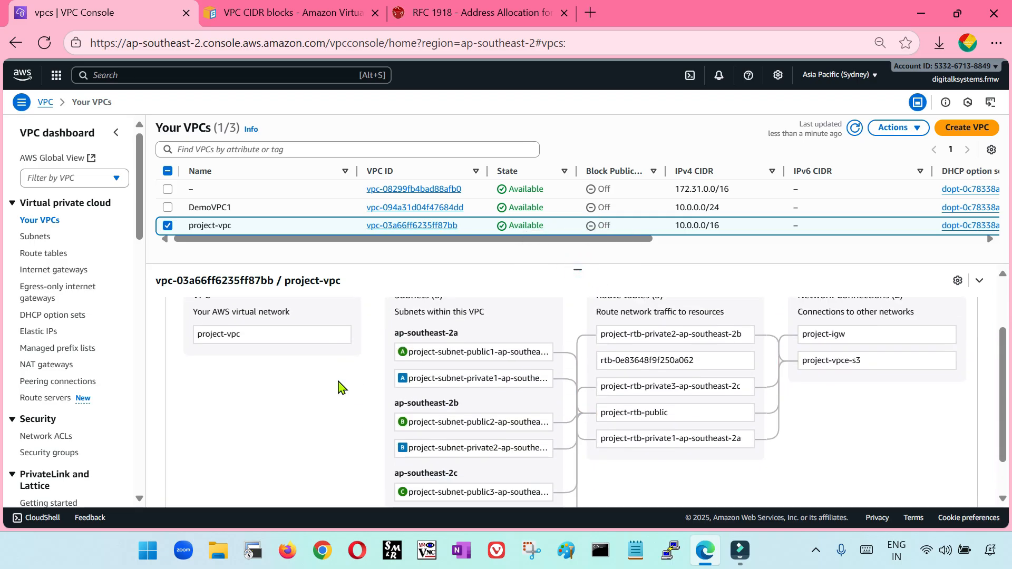
{"action": "scroll", "coordinate": [338, 387], "scroll_direction": "down", "scroll_amount": 2}
Step: Reduce the browser zoom one level and examine project-vpc's subnets per Availability Zone, route tables and network connections in the resource map
{"action": "left_click", "coordinate": [995, 43]}
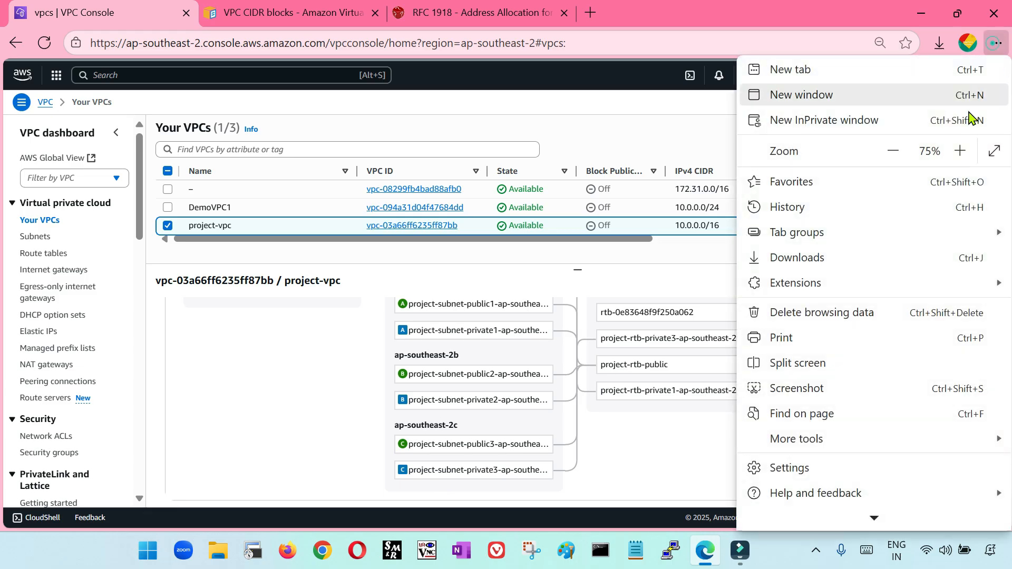
{"action": "left_click", "coordinate": [893, 151]}
{"action": "left_click", "coordinate": [298, 360]}
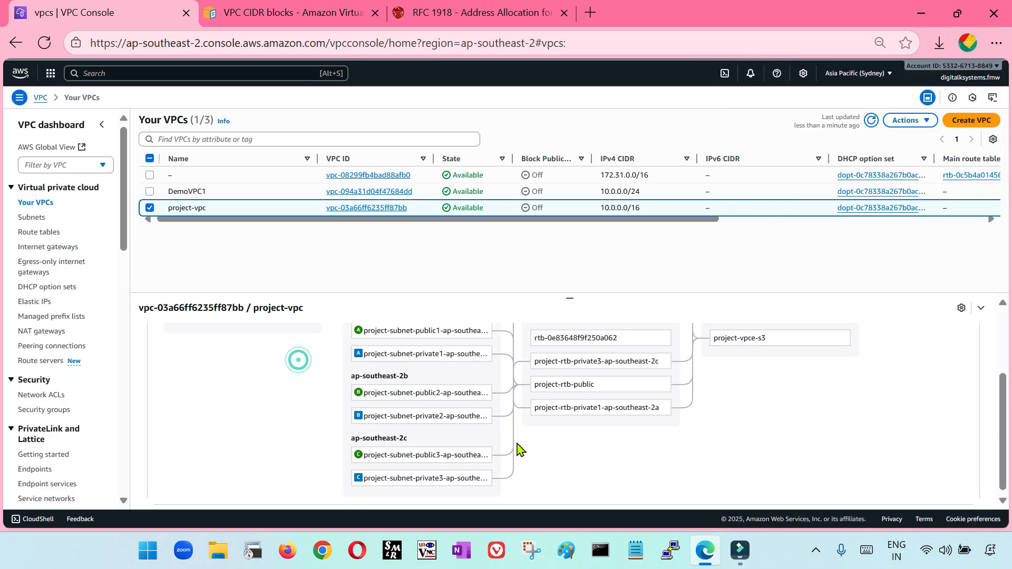
{"action": "scroll", "coordinate": [520, 450], "scroll_direction": "up", "scroll_amount": 3}
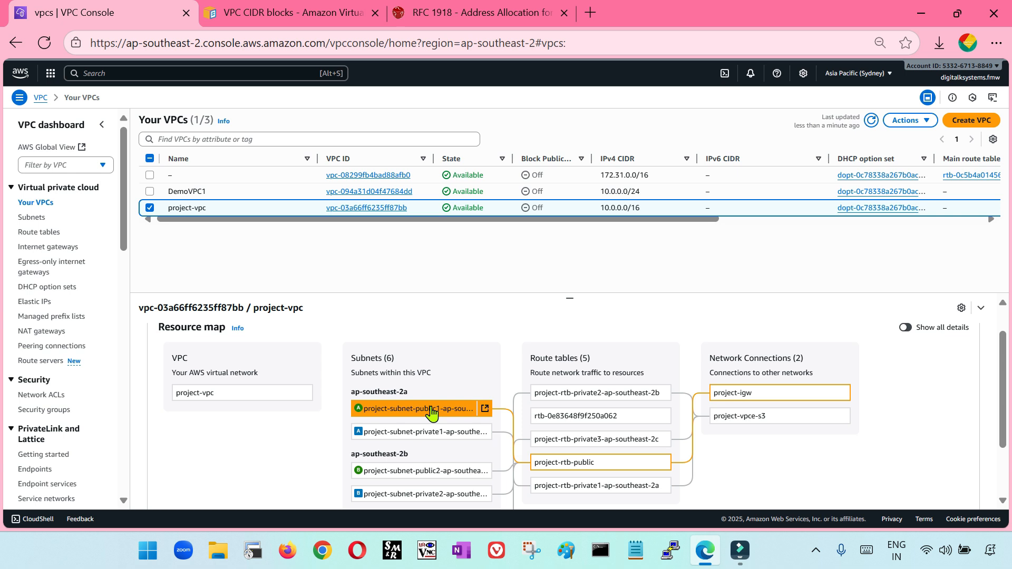
{"action": "scroll", "coordinate": [411, 406], "scroll_direction": "down", "scroll_amount": 3}
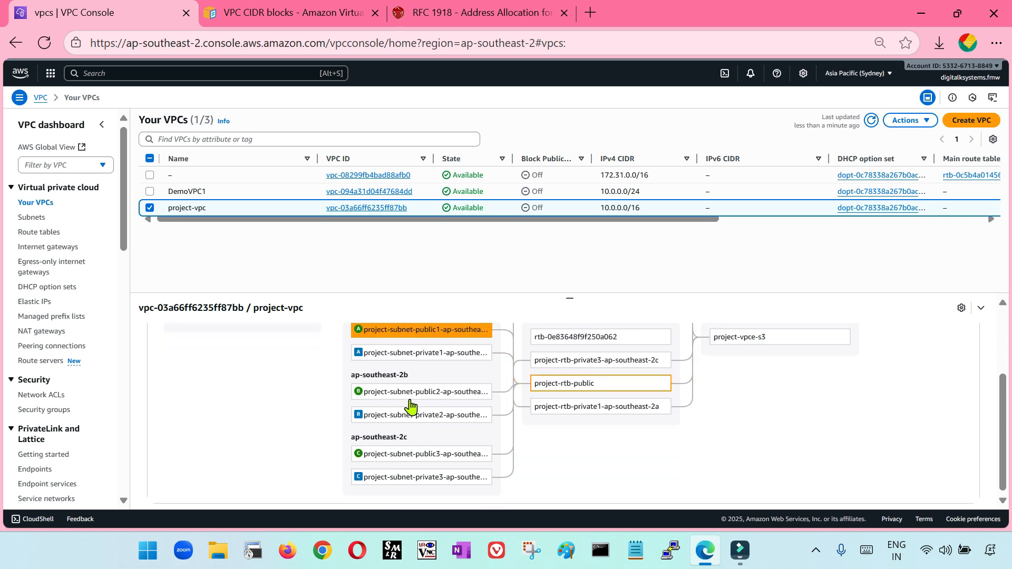
{"action": "triple_click", "coordinate": [411, 377]}
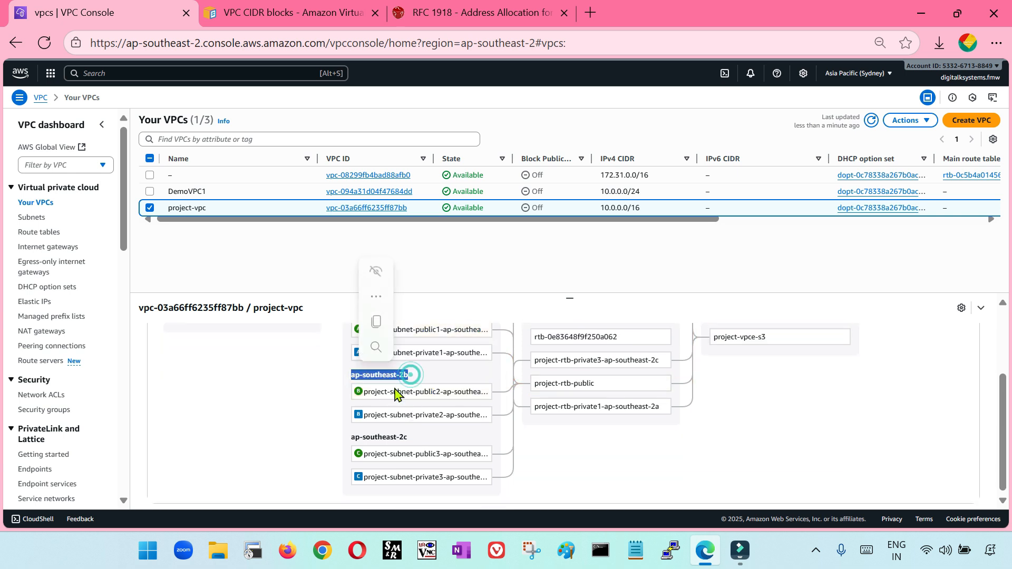
{"action": "triple_click", "coordinate": [415, 436]}
{"action": "scroll", "coordinate": [419, 411], "scroll_direction": "up", "scroll_amount": 3}
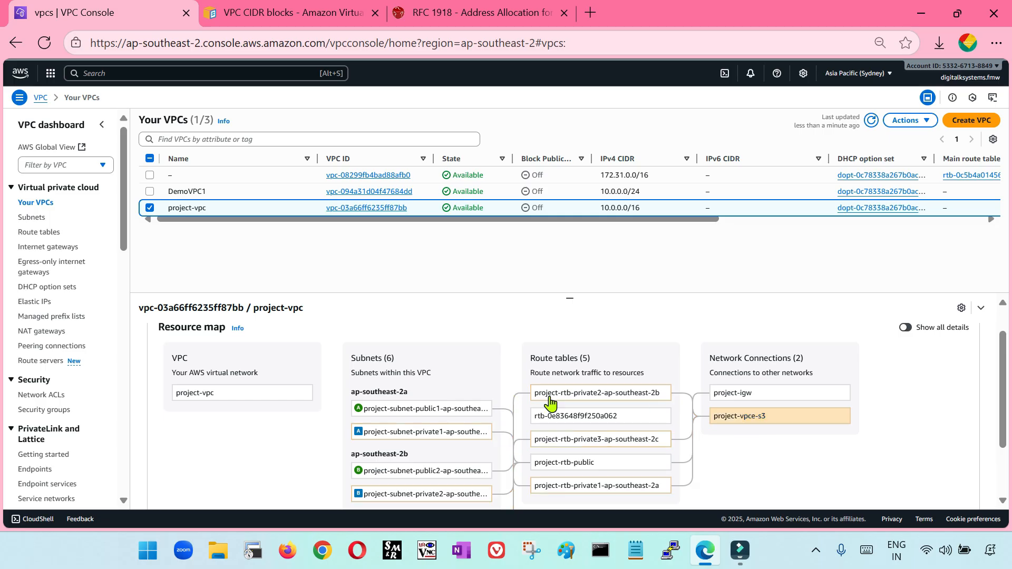
{"action": "scroll", "coordinate": [554, 440], "scroll_direction": "down", "scroll_amount": 2}
{"action": "scroll", "coordinate": [524, 460], "scroll_direction": "up", "scroll_amount": 3}
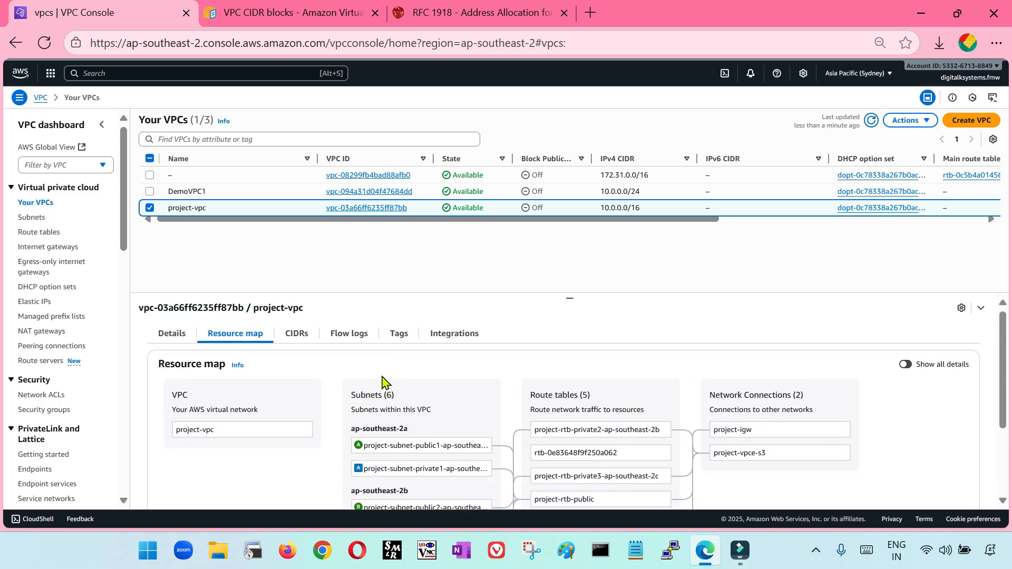
Step: Check project-vpc's IPv4 CIDRs and display a refreshed list of subnets
{"action": "left_click", "coordinate": [302, 337]}
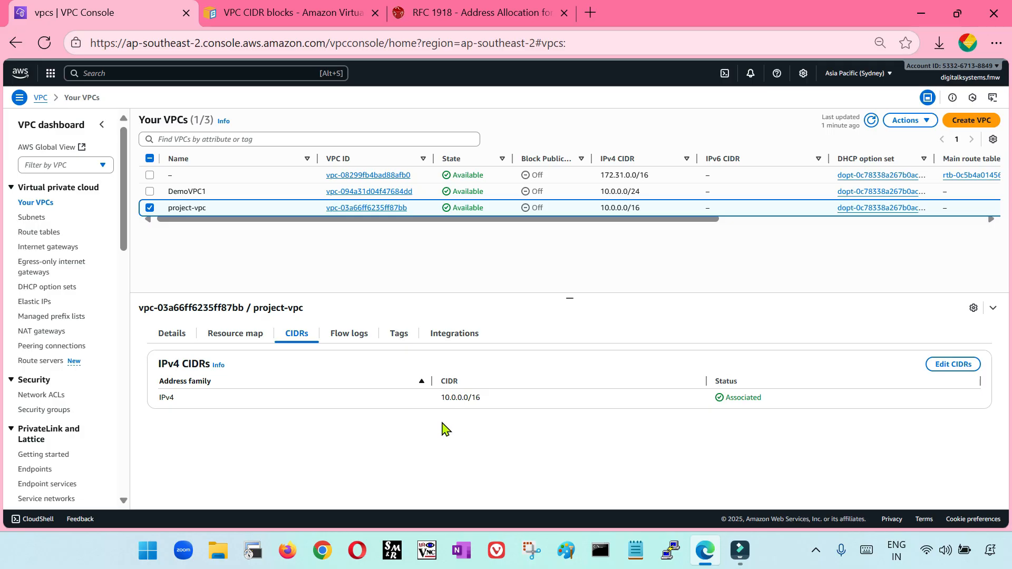
{"action": "left_click", "coordinate": [24, 218]}
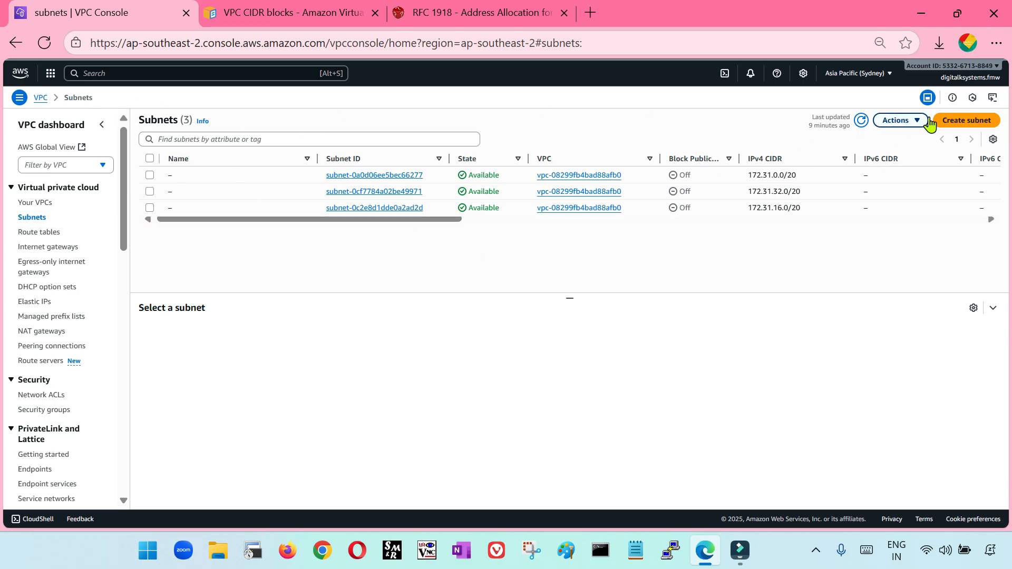
{"action": "left_click", "coordinate": [861, 121]}
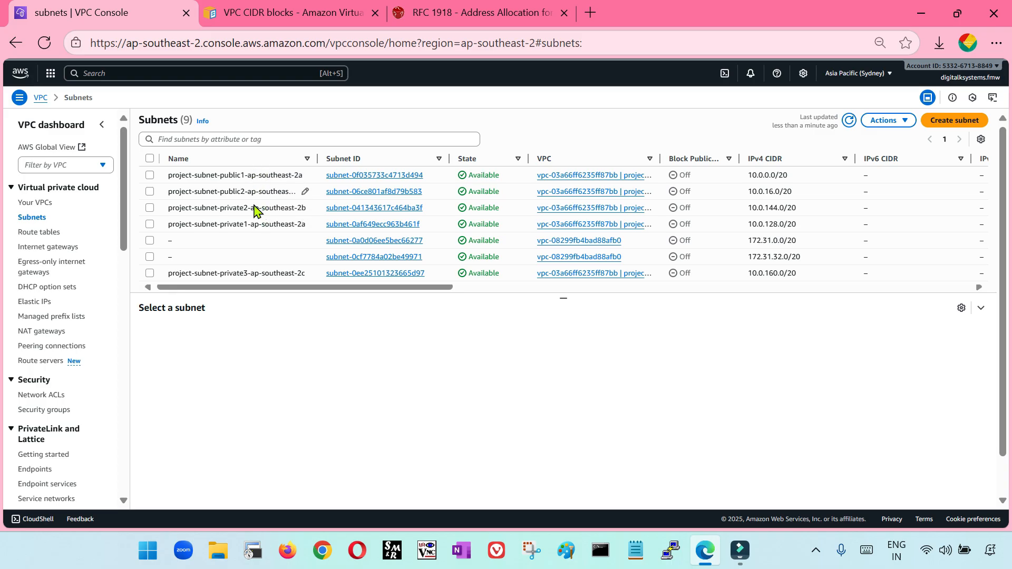
Step: Review the route tables and the internet gateways, highlighting the name project-igw
{"action": "left_click", "coordinate": [53, 232]}
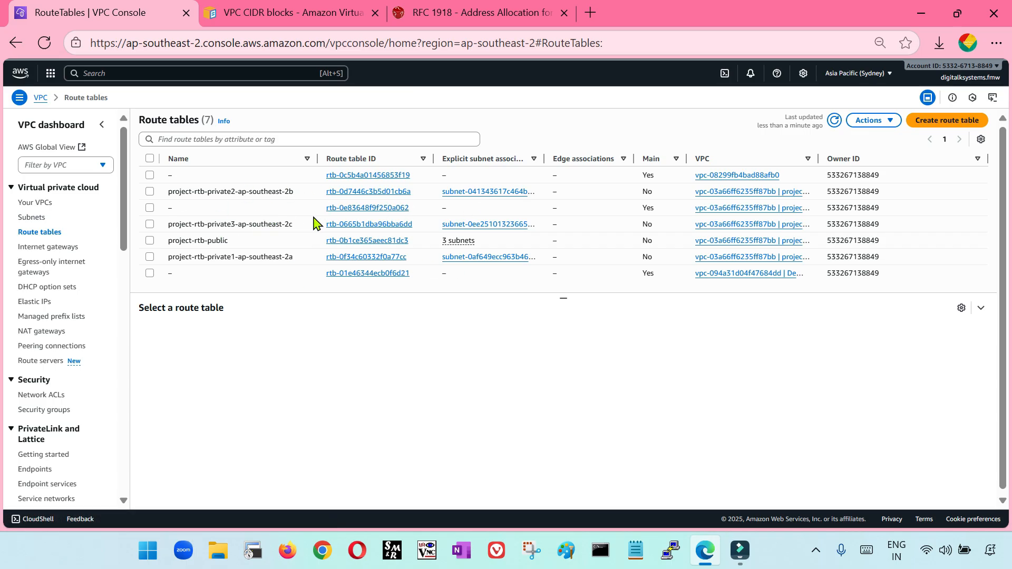
{"action": "left_click", "coordinate": [63, 247]}
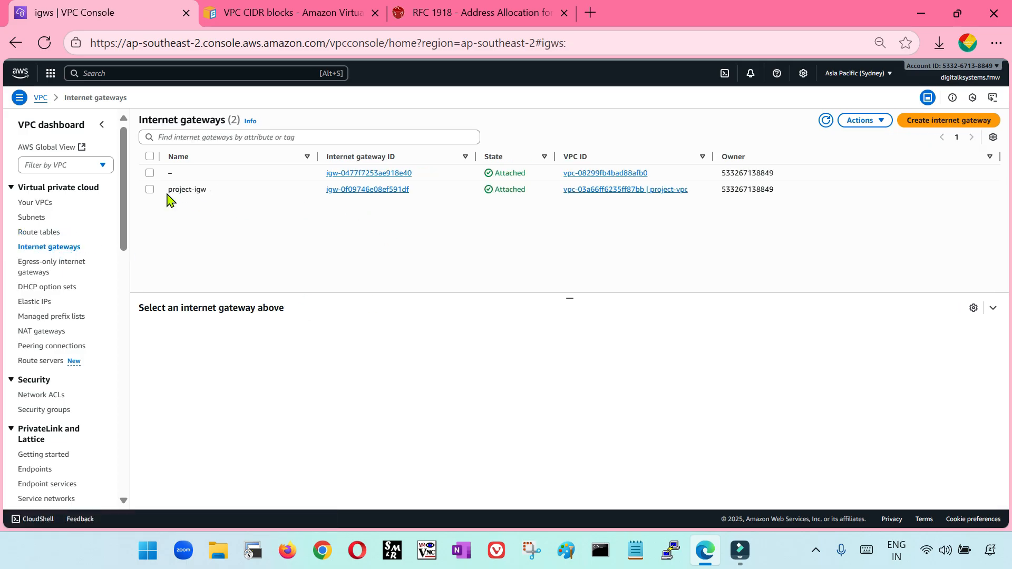
{"action": "left_click_drag", "start_coordinate": [167, 190], "coordinate": [215, 199]}
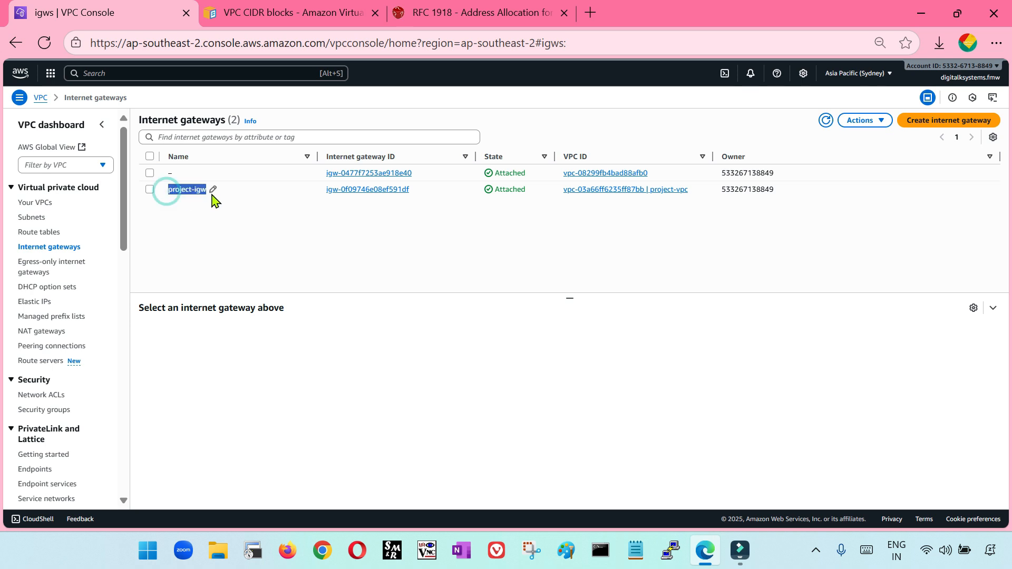
Step: Review the network ACLs and display a refreshed list of security groups
{"action": "left_click", "coordinate": [46, 397]}
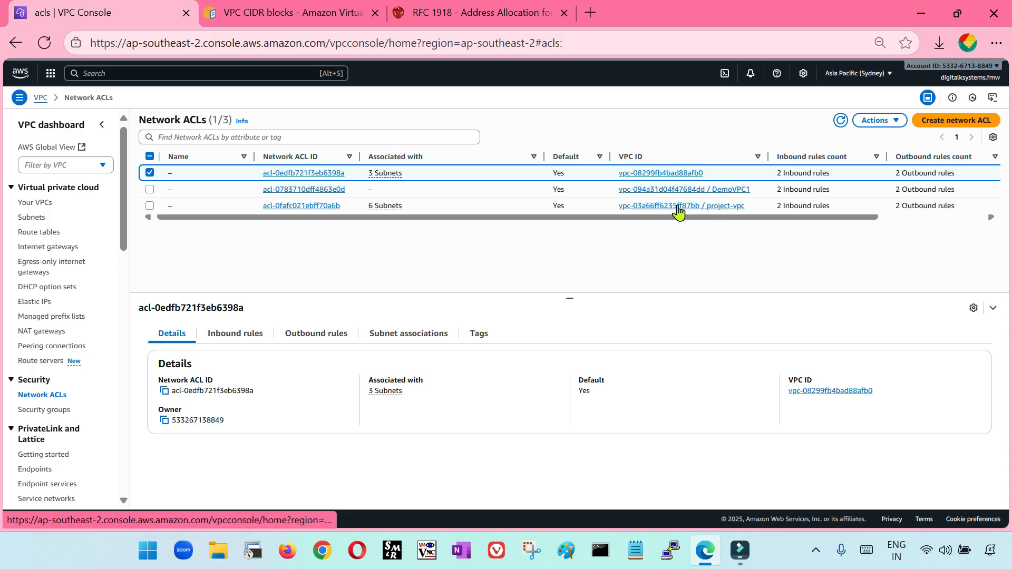
{"action": "left_click", "coordinate": [51, 411]}
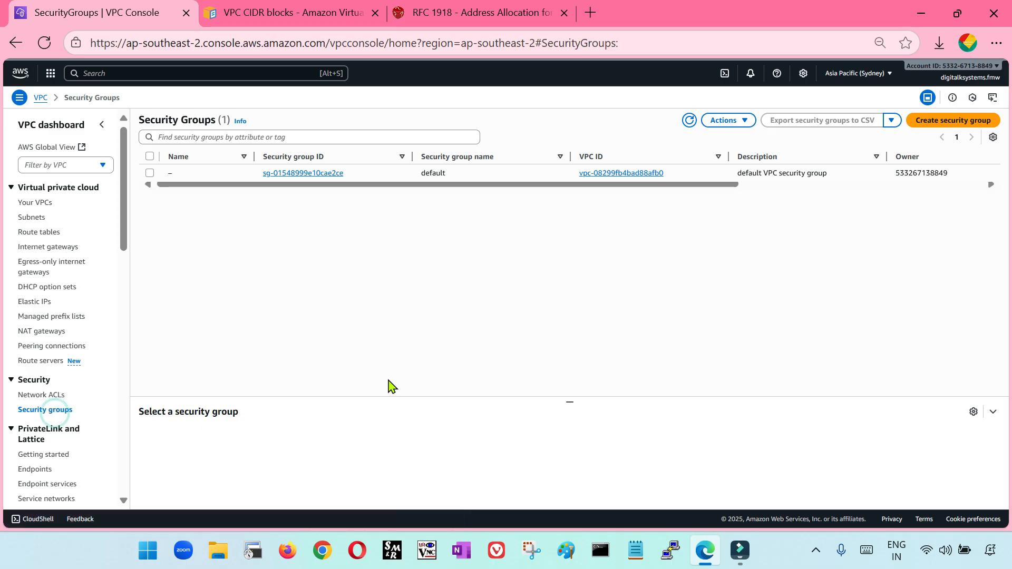
{"action": "left_click", "coordinate": [690, 120]}
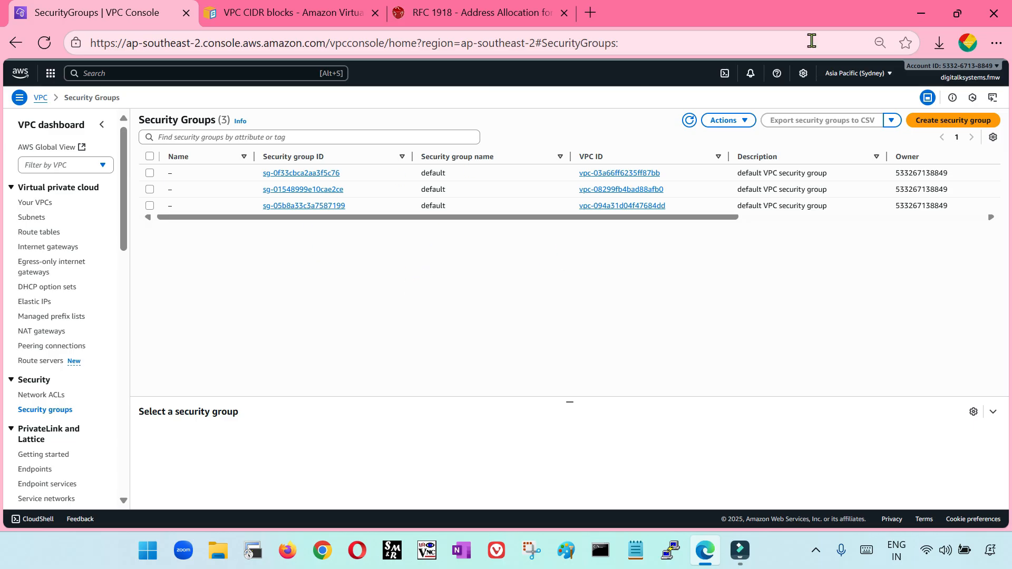
Step: Start a new security group named DemoSG and assign it to project-vpc
{"action": "left_click", "coordinate": [953, 121]}
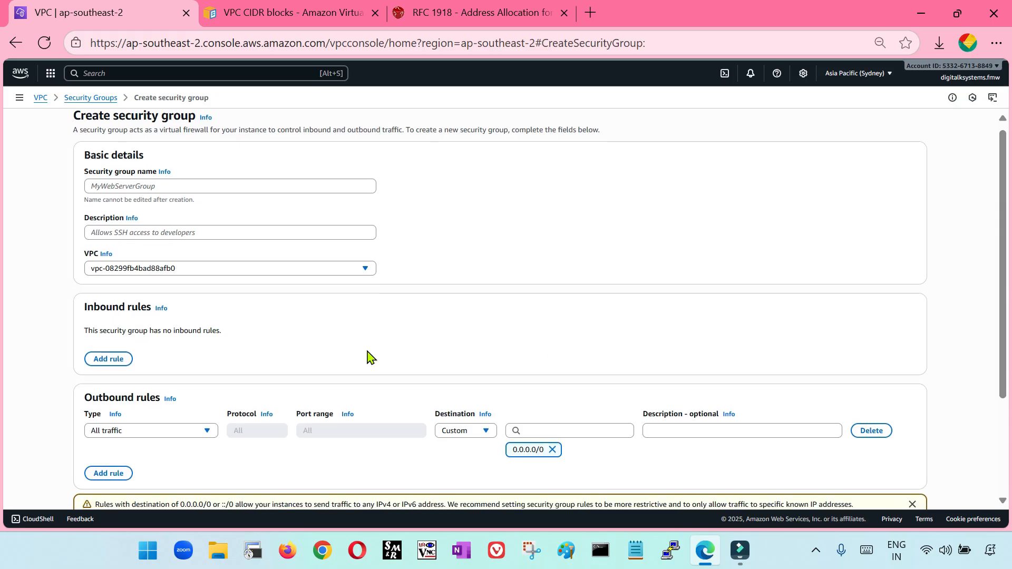
{"action": "scroll", "coordinate": [429, 407], "scroll_direction": "down", "scroll_amount": 3}
{"action": "scroll", "coordinate": [430, 409], "scroll_direction": "up", "scroll_amount": 3}
{"action": "left_click", "coordinate": [156, 191]}
{"action": "type", "text": "DemoSG"}
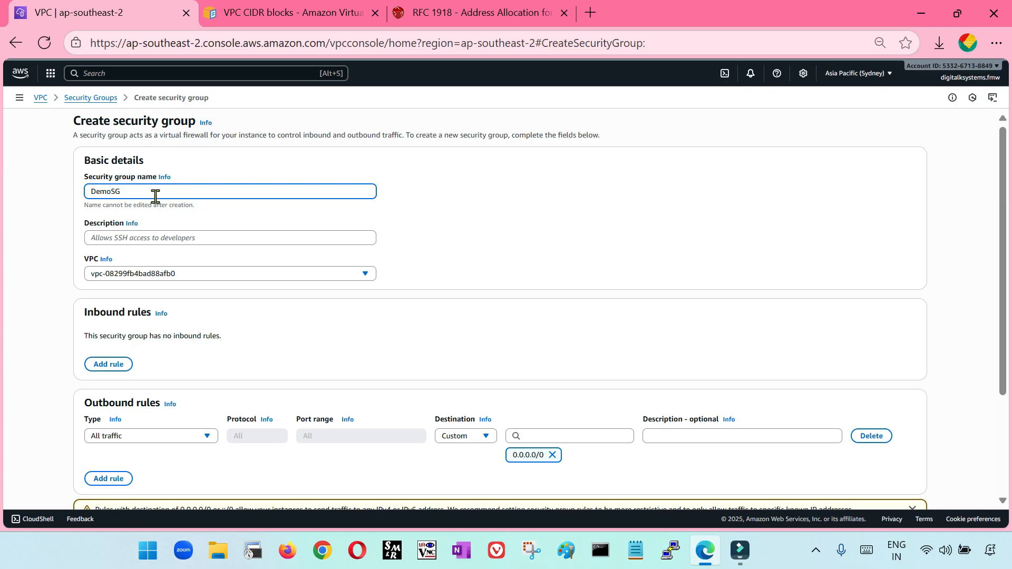
{"action": "scroll", "coordinate": [155, 232], "scroll_direction": "down", "scroll_amount": 2}
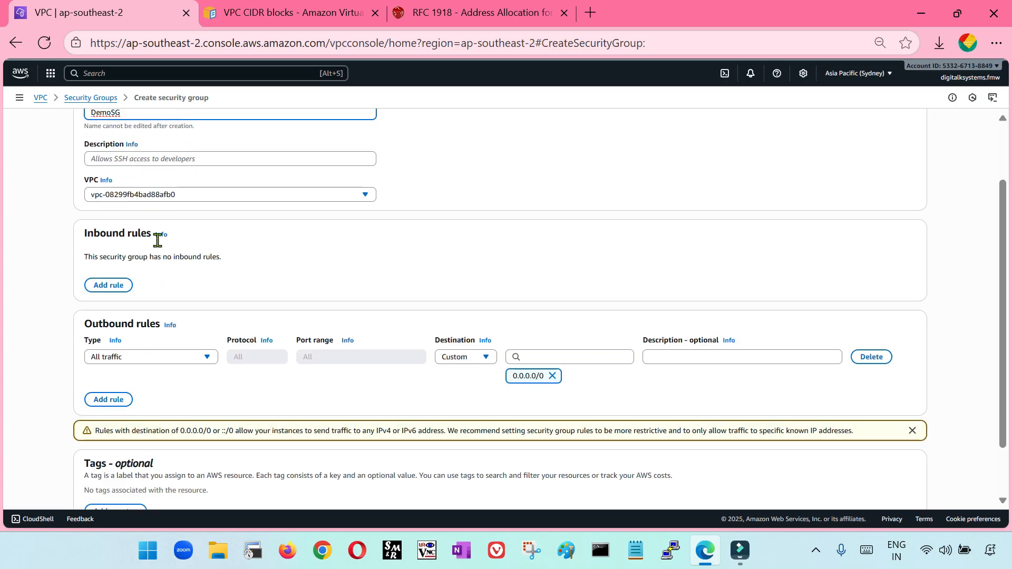
{"action": "left_click", "coordinate": [161, 196]}
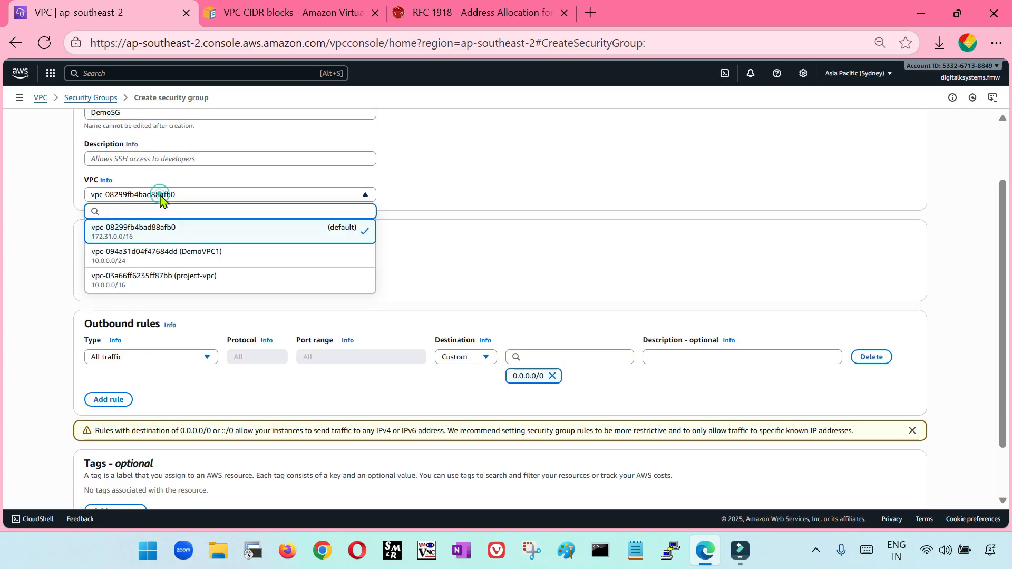
{"action": "left_click", "coordinate": [193, 288]}
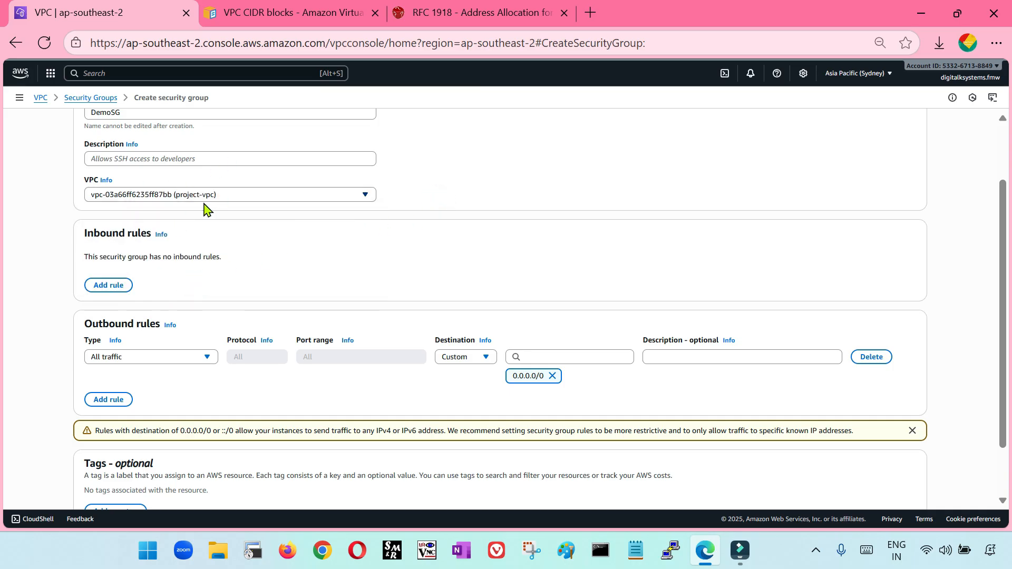
Step: Add an inbound rule to DemoSG that allows All traffic from source 0.0.0.0/0
{"action": "scroll", "coordinate": [205, 210], "scroll_direction": "down", "scroll_amount": 1}
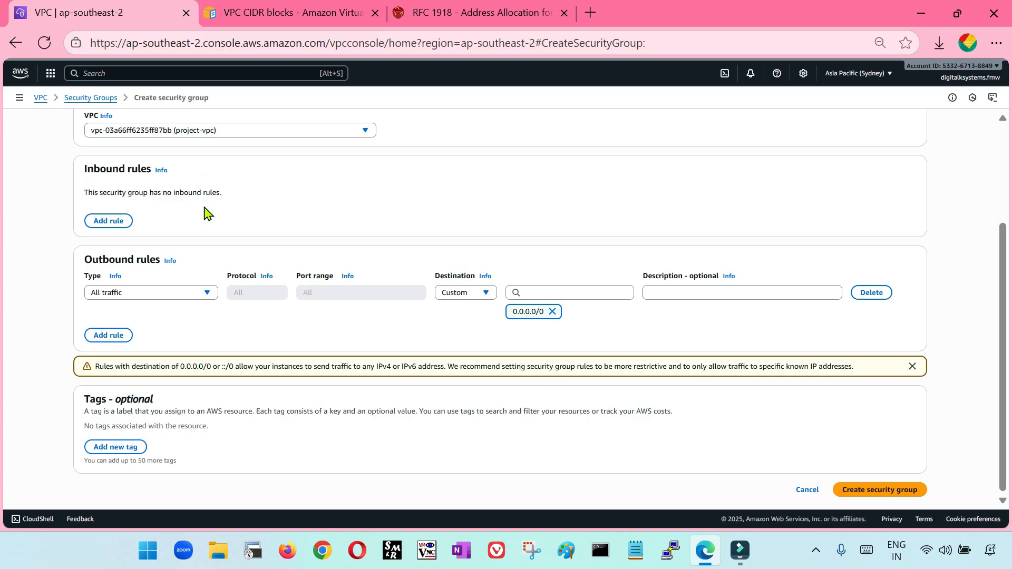
{"action": "left_click", "coordinate": [117, 227]}
{"action": "left_click", "coordinate": [176, 203]}
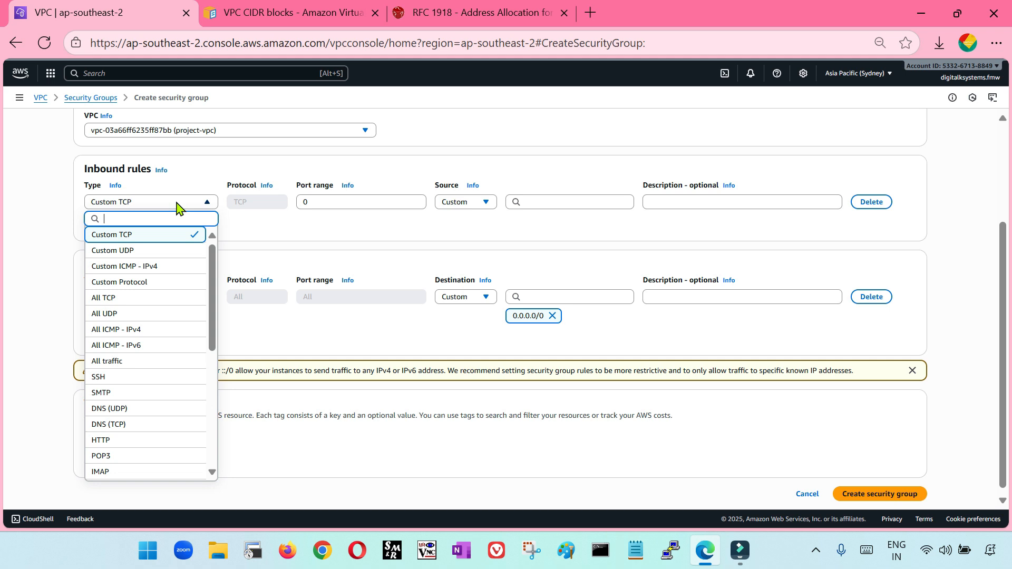
{"action": "left_click", "coordinate": [130, 364]}
{"action": "left_click", "coordinate": [538, 205]}
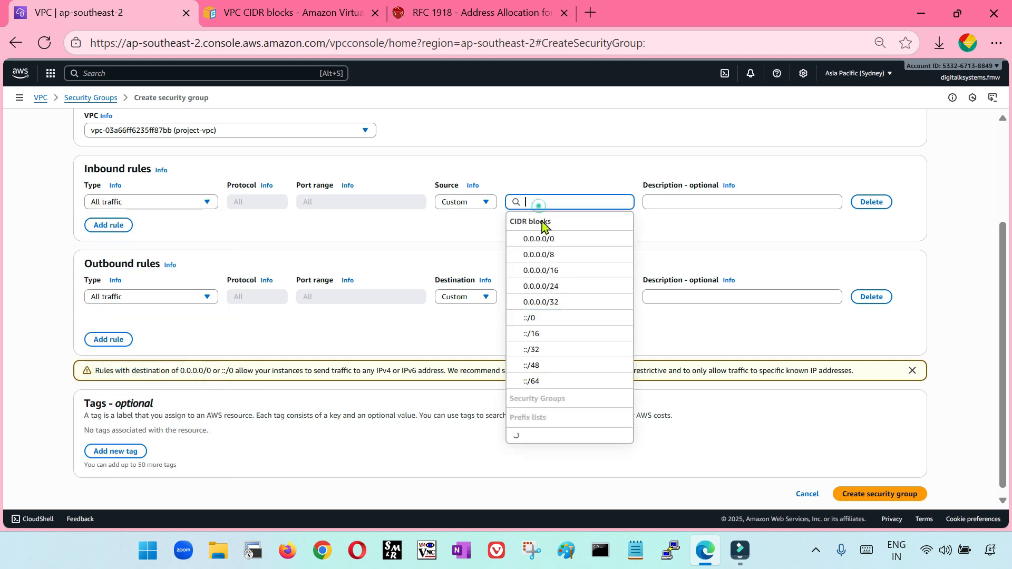
{"action": "left_click", "coordinate": [543, 244]}
{"action": "left_click", "coordinate": [401, 229]}
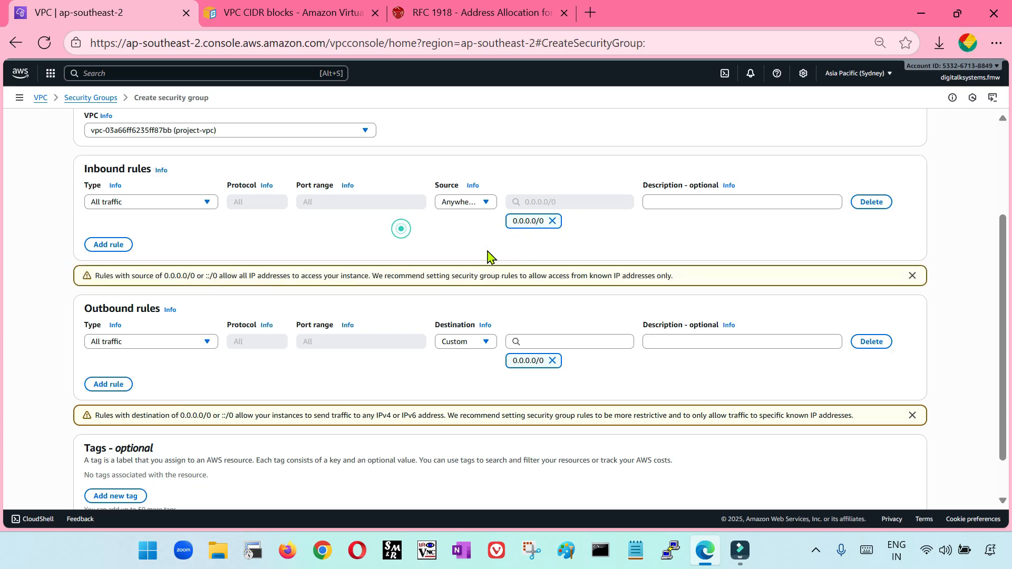
{"action": "left_click", "coordinate": [464, 208]}
{"action": "left_click", "coordinate": [463, 208]}
{"action": "double_click", "coordinate": [464, 208]}
{"action": "left_click", "coordinate": [165, 346]}
{"action": "left_click", "coordinate": [164, 343]}
Step: Enter Demo as the security group's description, create the group and dismiss the notification
{"action": "scroll", "coordinate": [167, 343], "scroll_direction": "down", "scroll_amount": 1}
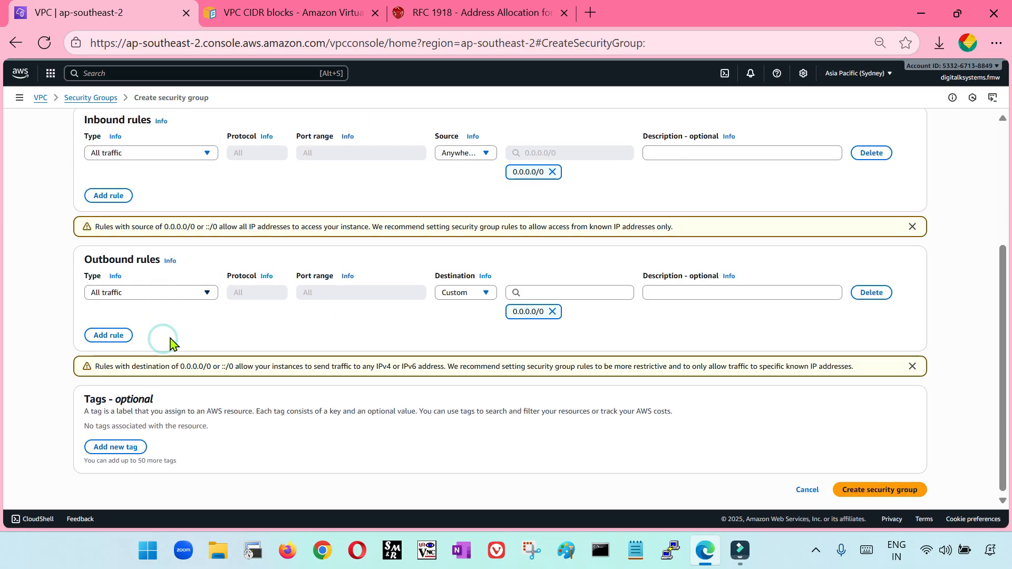
{"action": "left_click", "coordinate": [870, 490]}
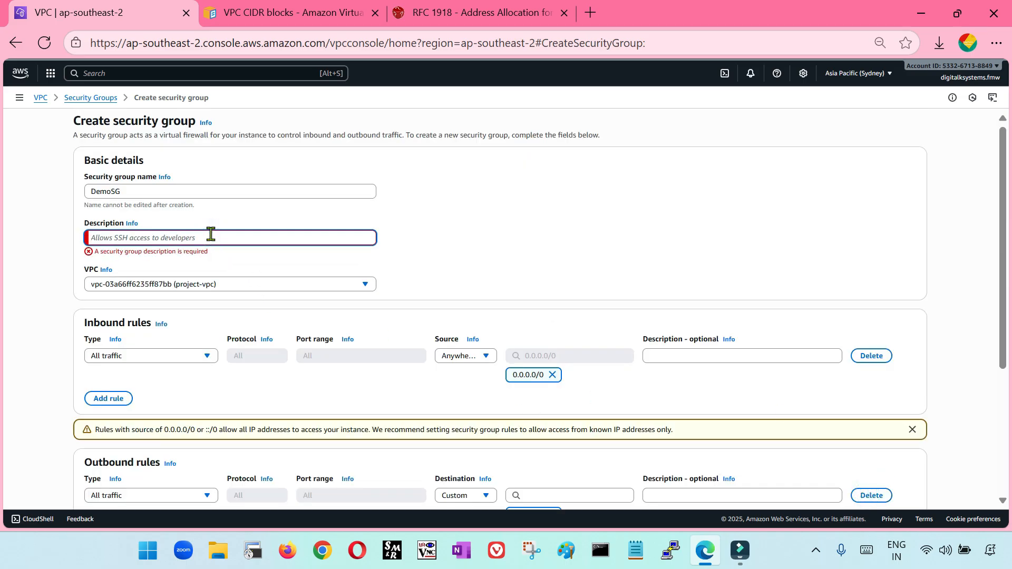
{"action": "type", "text": "Demo"}
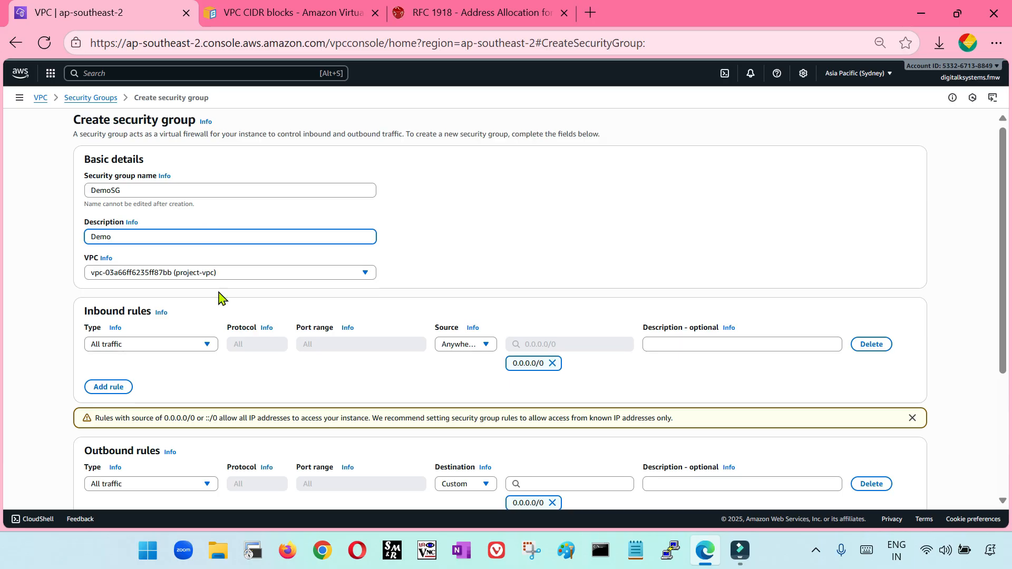
{"action": "scroll", "coordinate": [220, 295], "scroll_direction": "down", "scroll_amount": 5}
{"action": "left_click", "coordinate": [843, 495]}
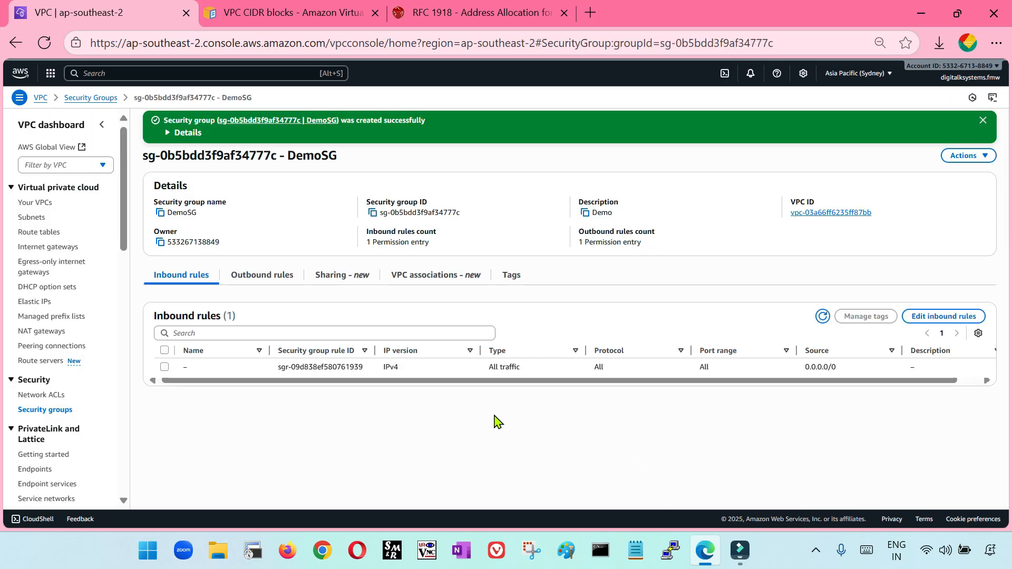
{"action": "left_click", "coordinate": [982, 121]}
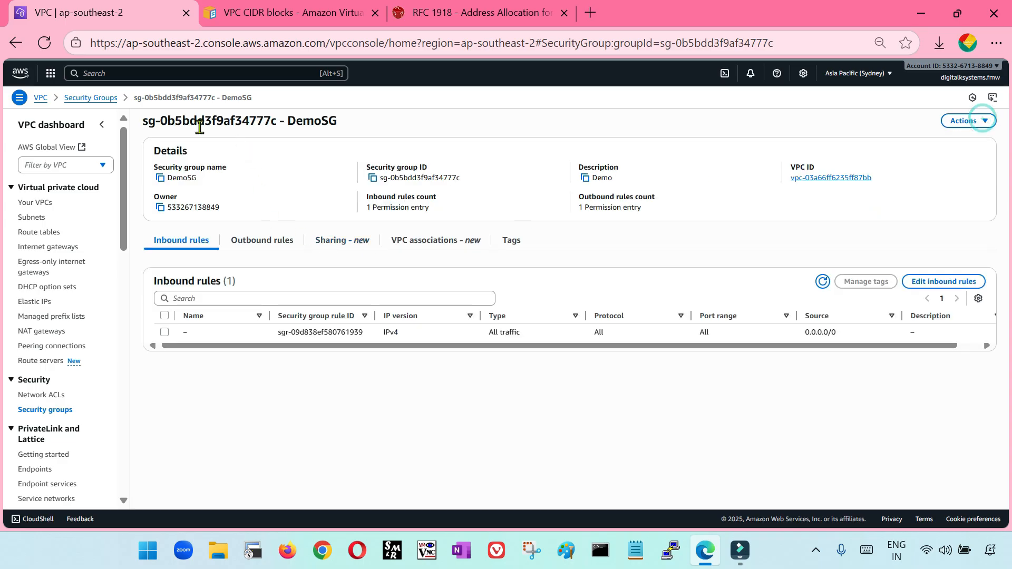
Step: Review the inbound and outbound rules of DemoSG and open its inbound rules for editing
{"action": "left_click_drag", "start_coordinate": [151, 116], "coordinate": [361, 125]}
{"action": "left_click", "coordinate": [404, 373]}
{"action": "left_click", "coordinate": [165, 333]}
{"action": "left_click", "coordinate": [164, 333]}
{"action": "left_click", "coordinate": [266, 243]}
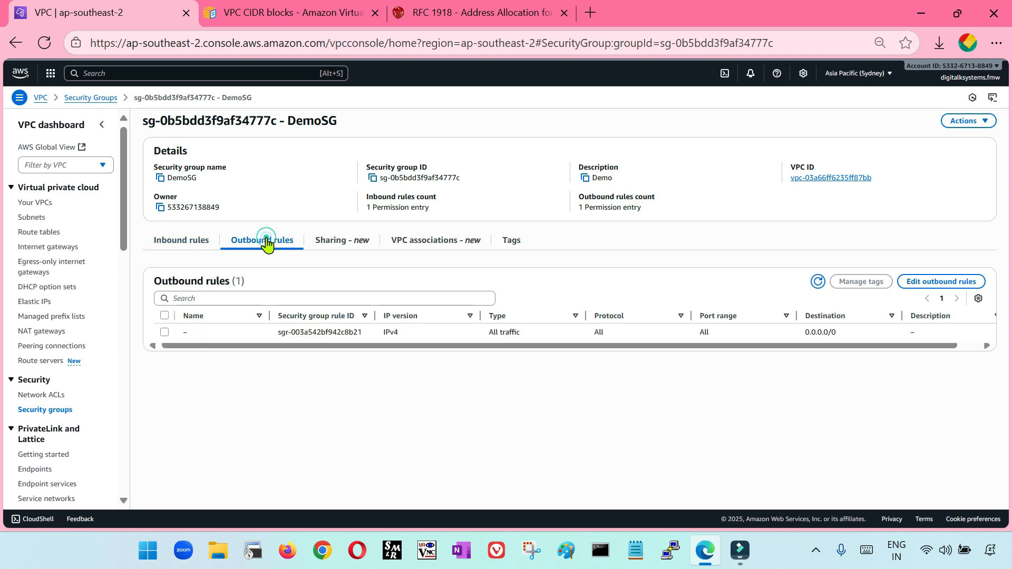
{"action": "left_click", "coordinate": [177, 244]}
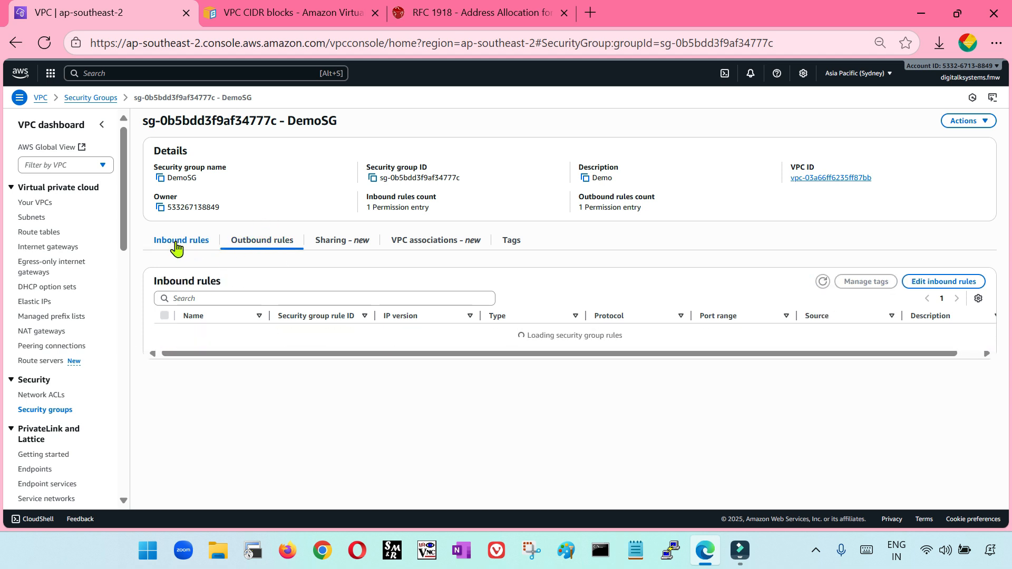
{"action": "left_click", "coordinate": [942, 282]}
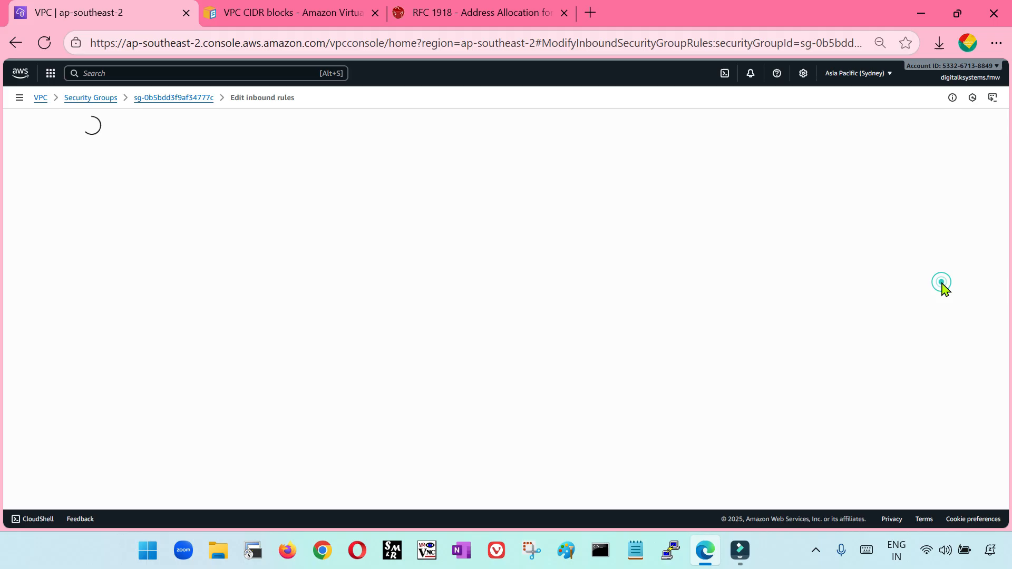
Step: Leave the rule editor for the list of VPCs and display the details of project-vpc in an enlarged pane
{"action": "left_click", "coordinate": [87, 99]}
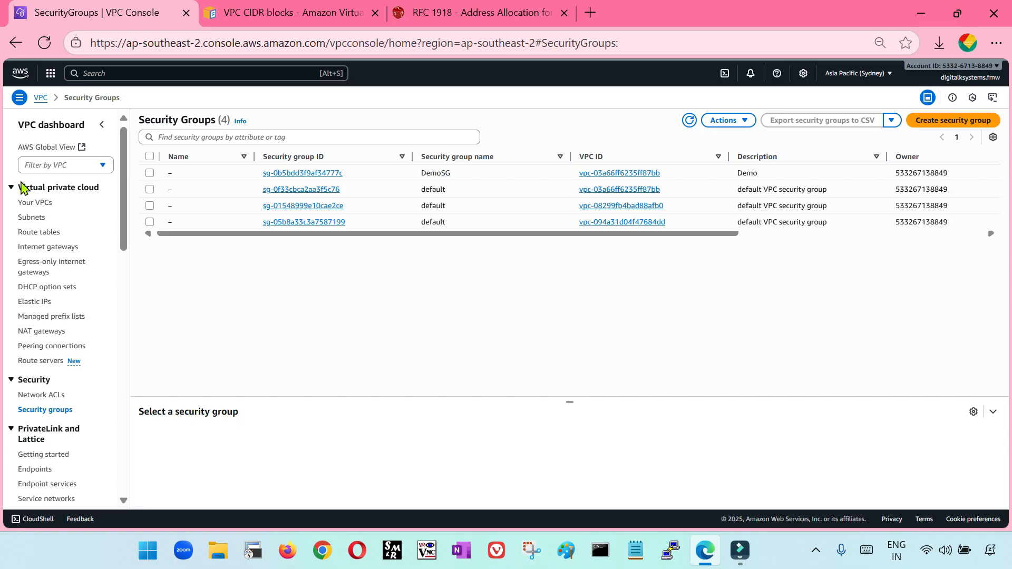
{"action": "left_click", "coordinate": [46, 204]}
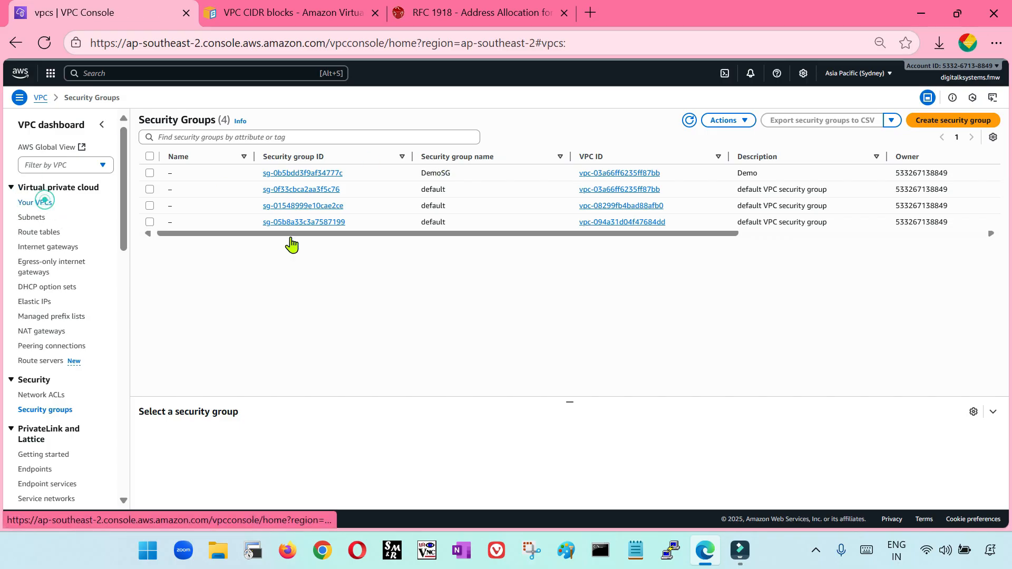
{"action": "left_click", "coordinate": [150, 208]}
{"action": "left_click", "coordinate": [150, 208]}
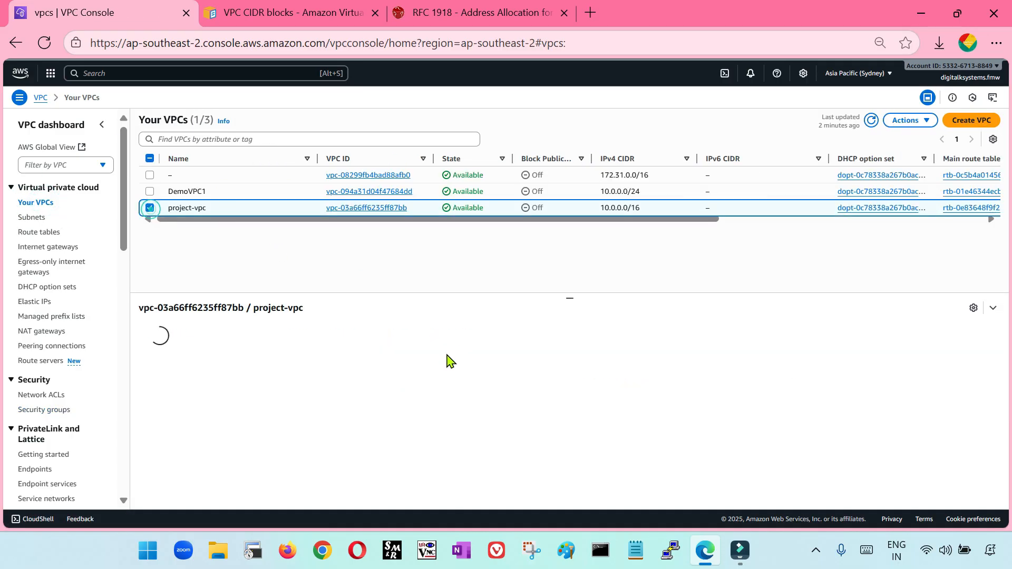
{"action": "left_click_drag", "start_coordinate": [567, 297], "coordinate": [568, 282]}
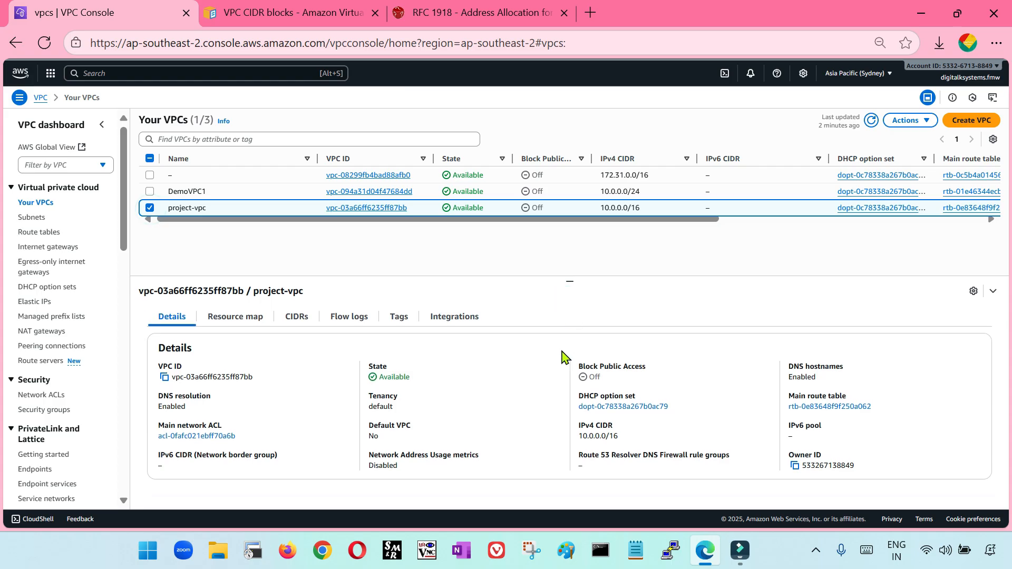